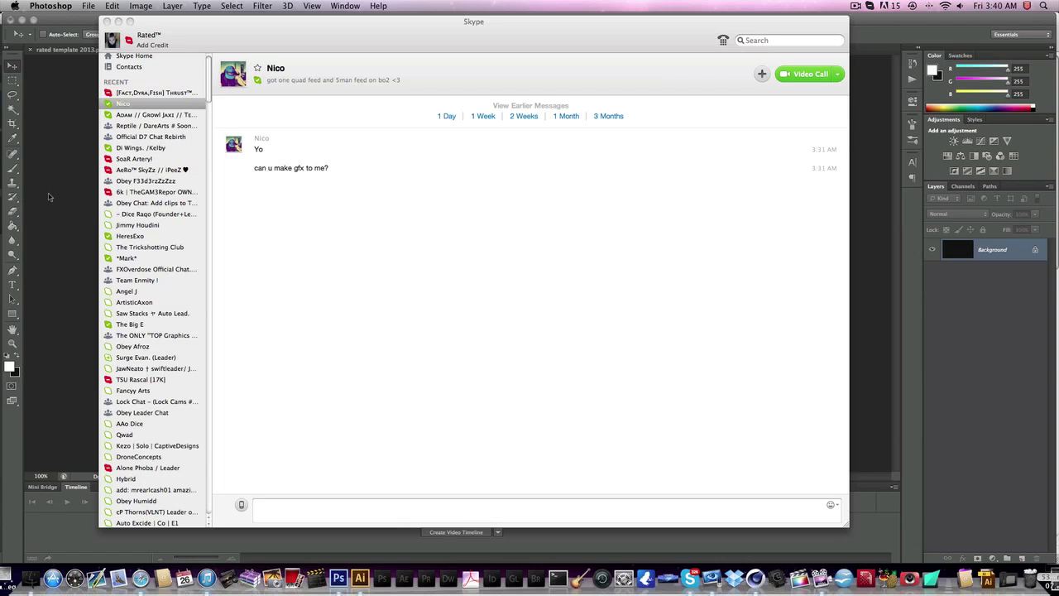
- Bring the Photoshop window with the near-black Untitled-1 document in front of Skype
click(50, 197)
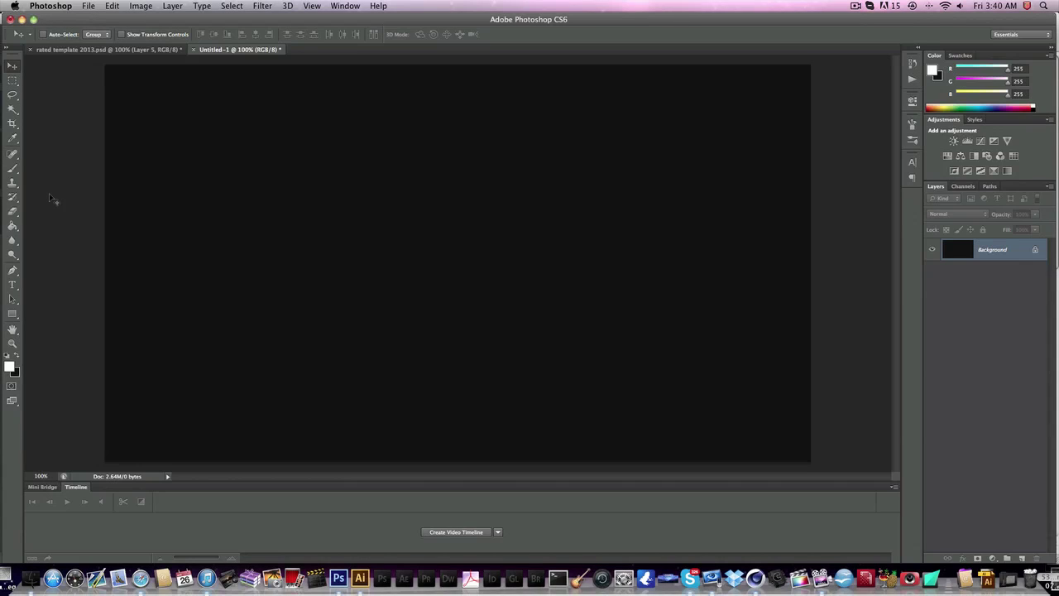
- Convert the locked Background into a regular layer named Layer 0
double_click(1025, 252)
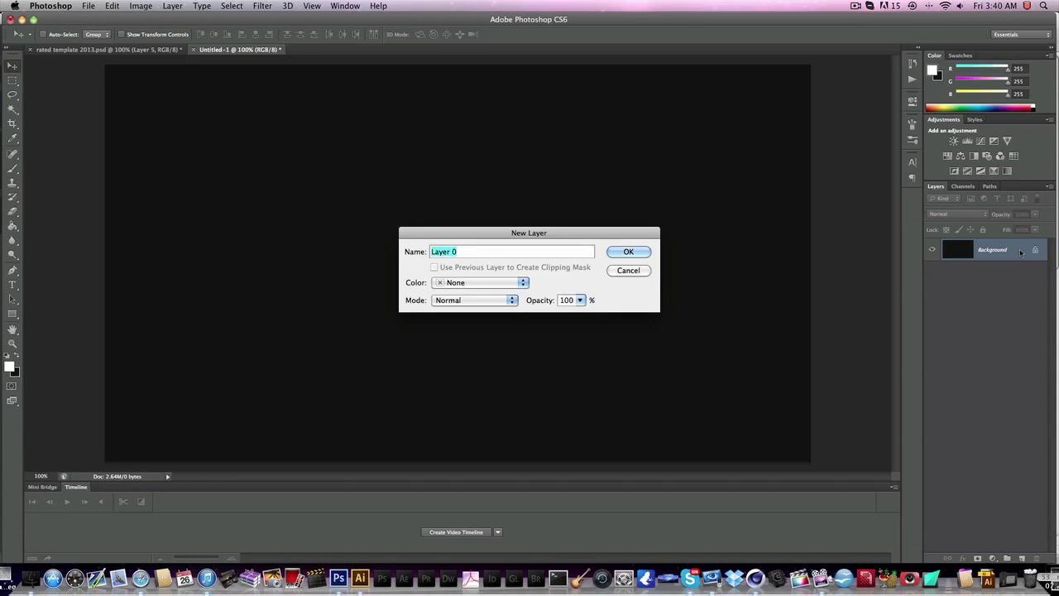
key(Return)
click(12, 285)
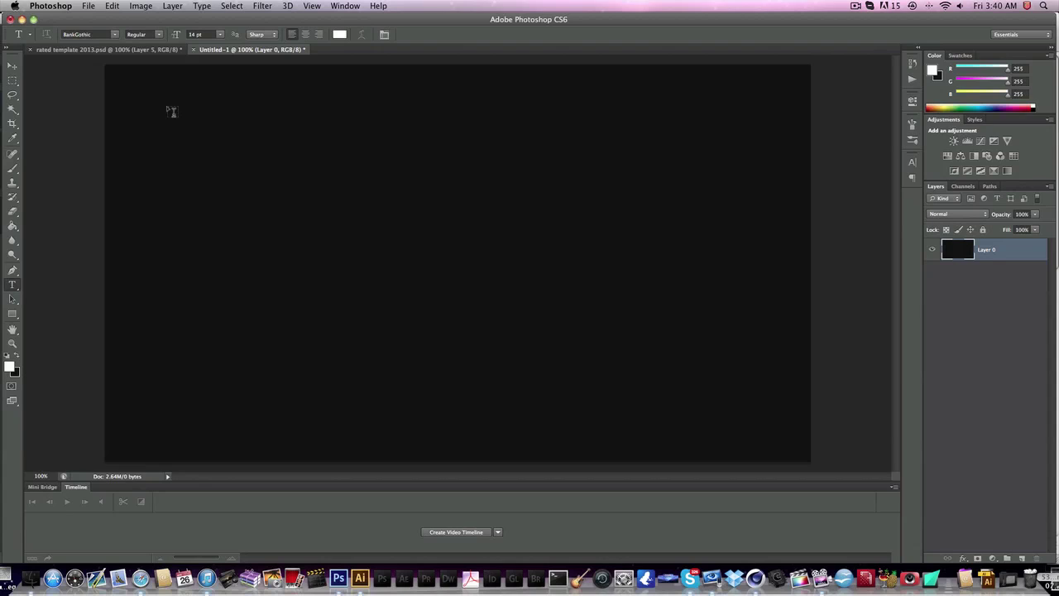
- Select the Type tool, glance at Safari, then force-quit iMovie from the Dock
key(v)
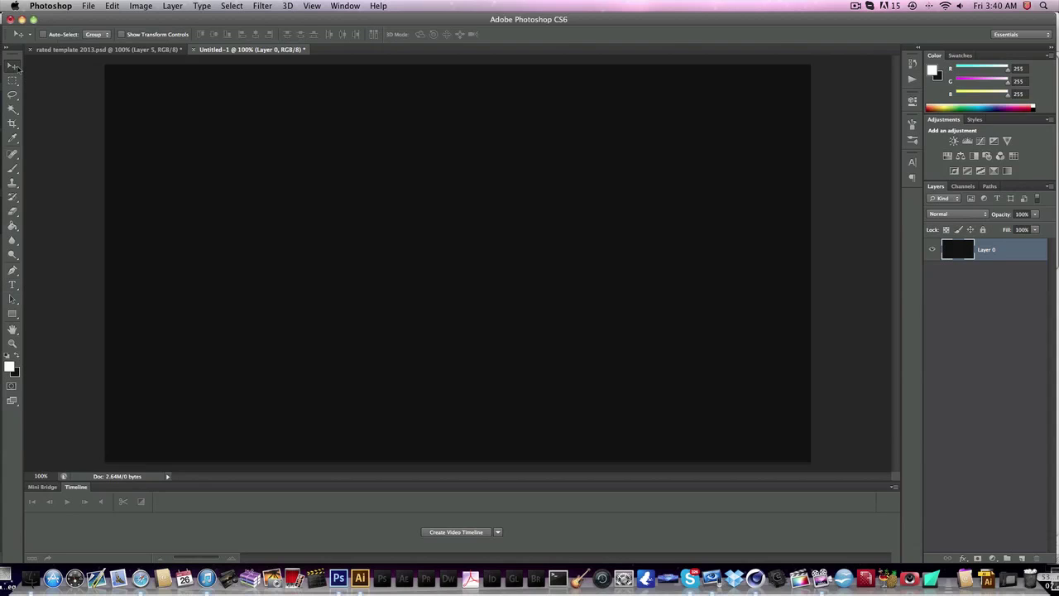
click(13, 286)
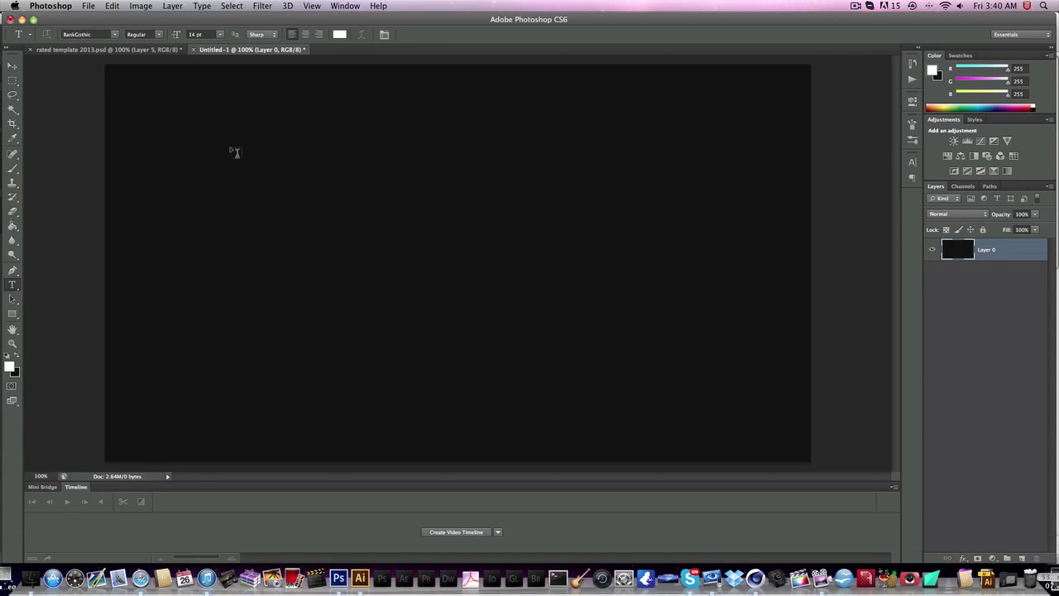
click(123, 562)
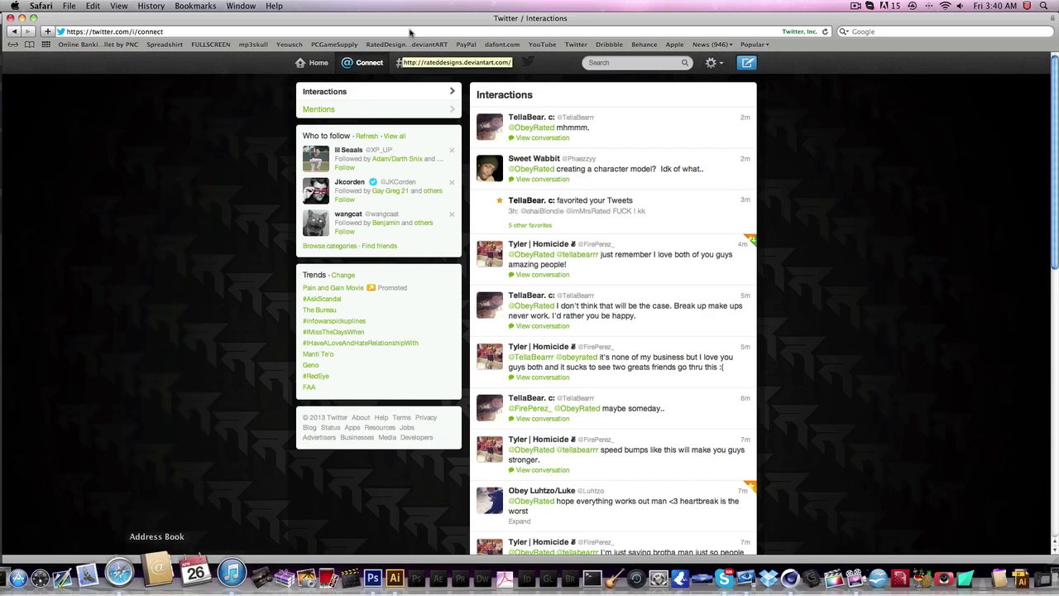
click(330, 571)
right_click(307, 538)
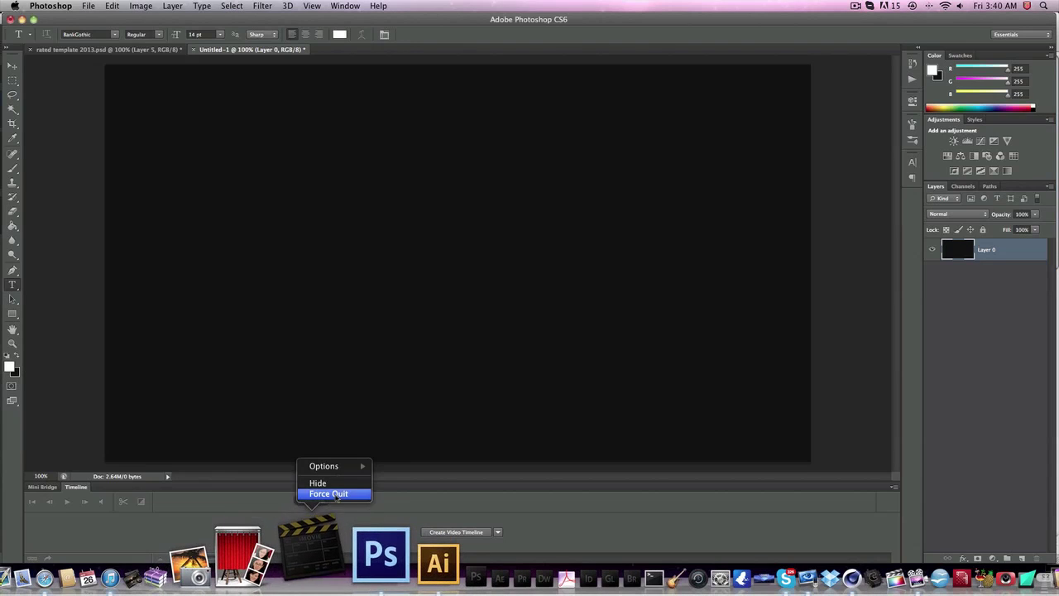
click(337, 494)
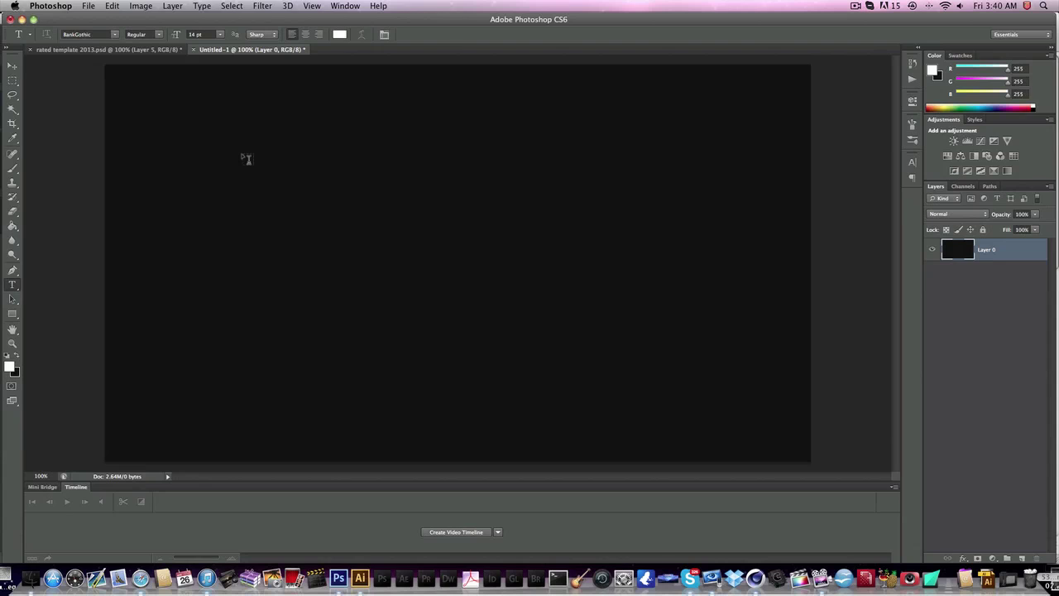
- Draw a large text box across the canvas and set the type size to 72 pt
drag(215, 133, 767, 401)
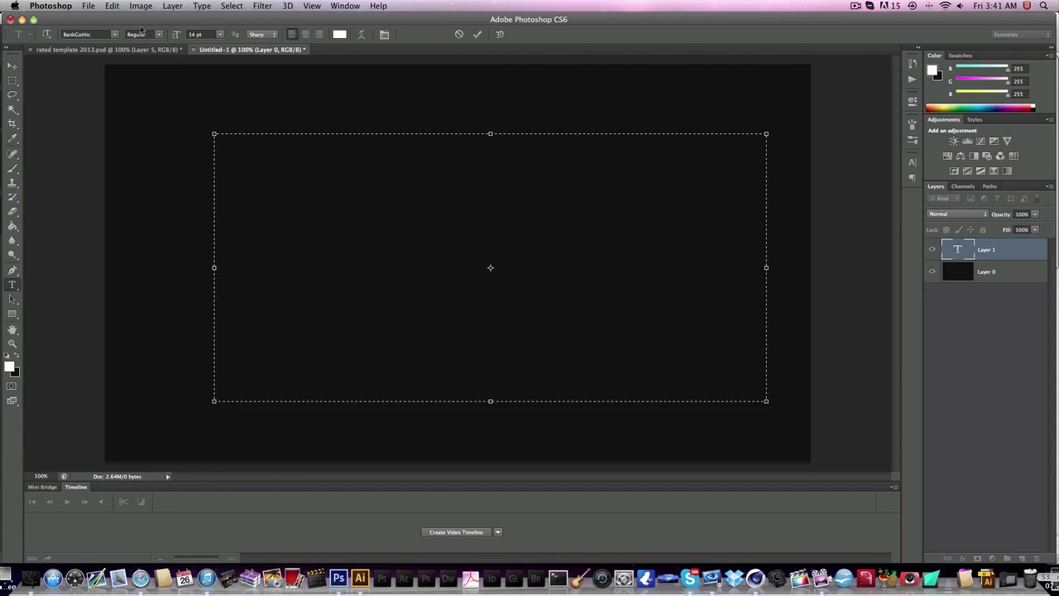
click(220, 35)
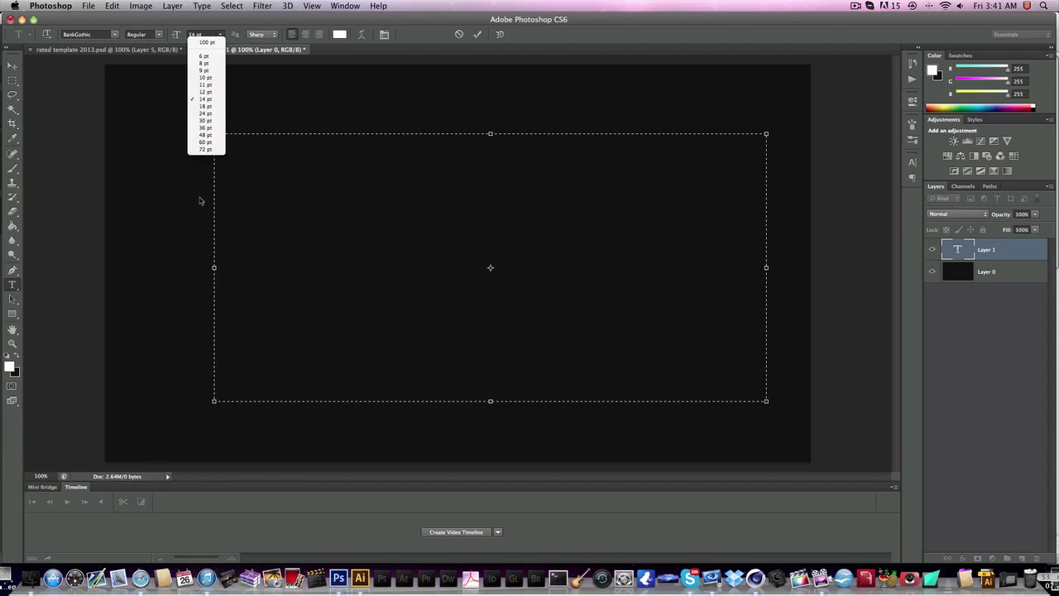
click(209, 149)
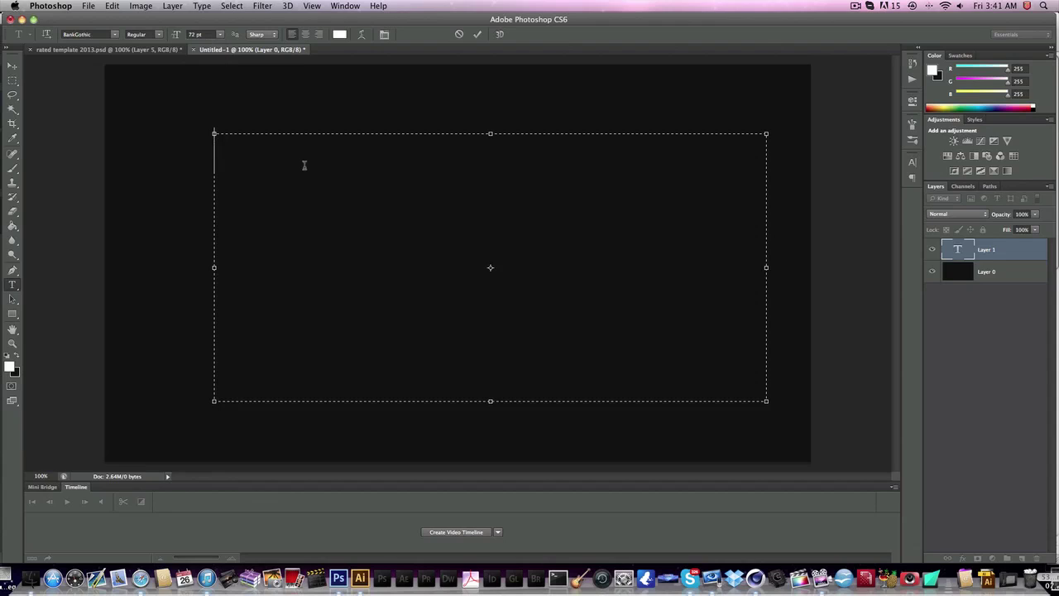
click(911, 163)
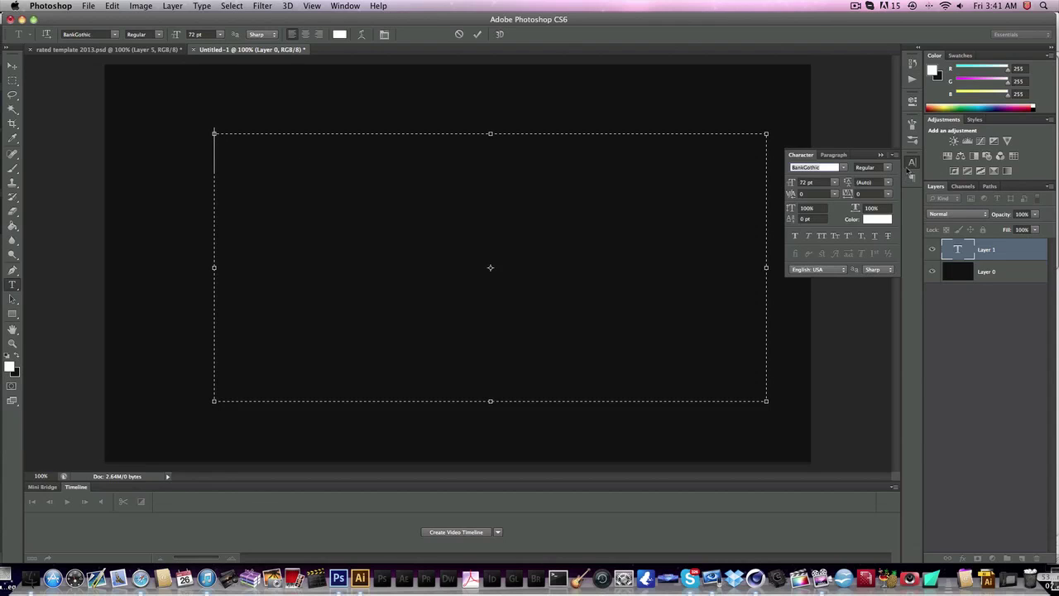
click(913, 164)
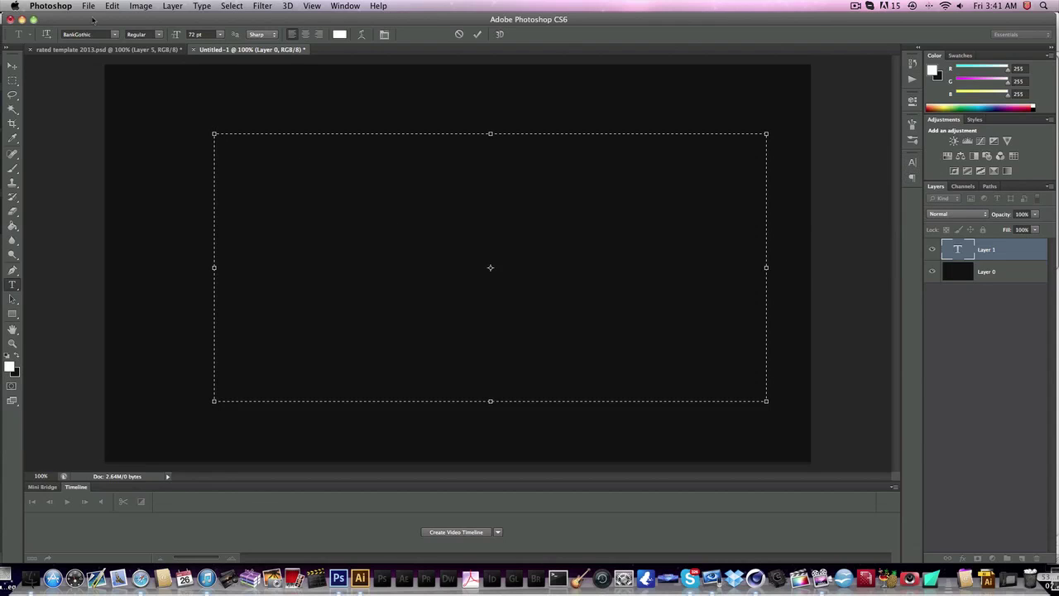
click(121, 37)
scroll(263, 330, down, 15)
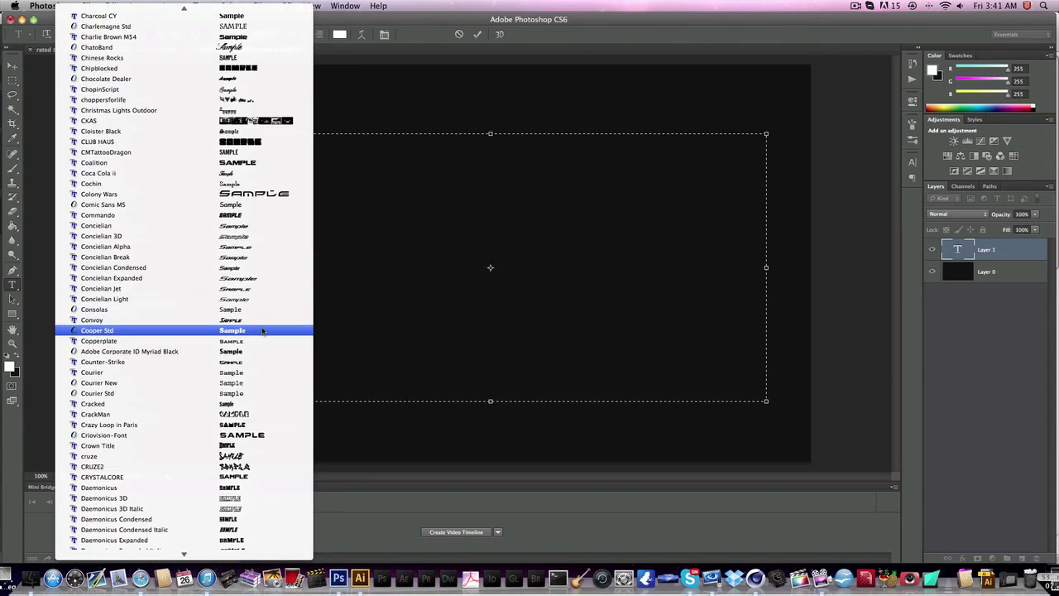
scroll(262, 330, down, 10)
click(390, 273)
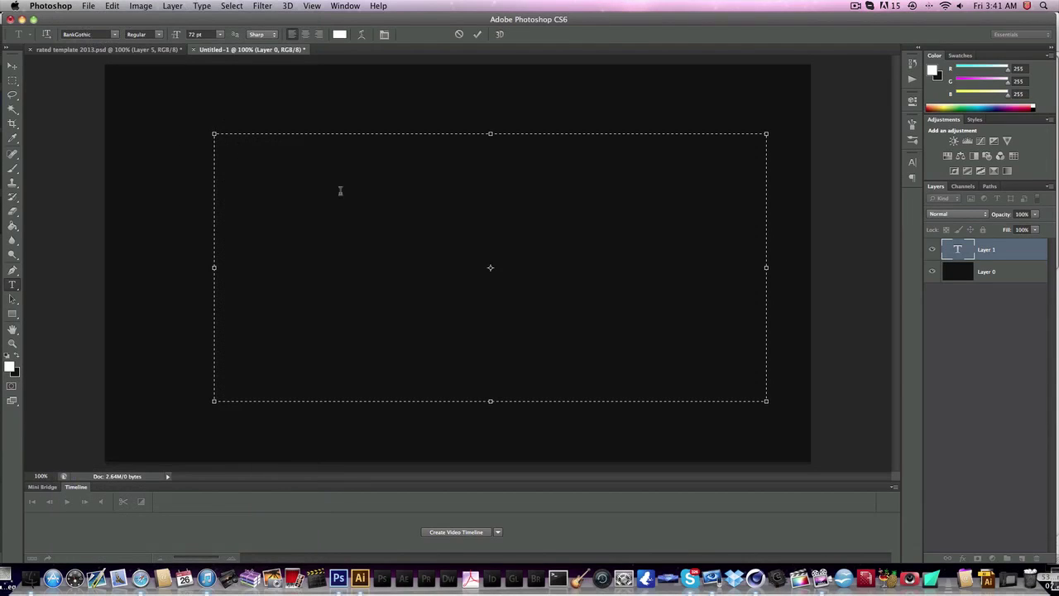
- Type TEXT, select it and apply the Xero's Proof font
text(TEXT)
drag(343, 186, 157, 128)
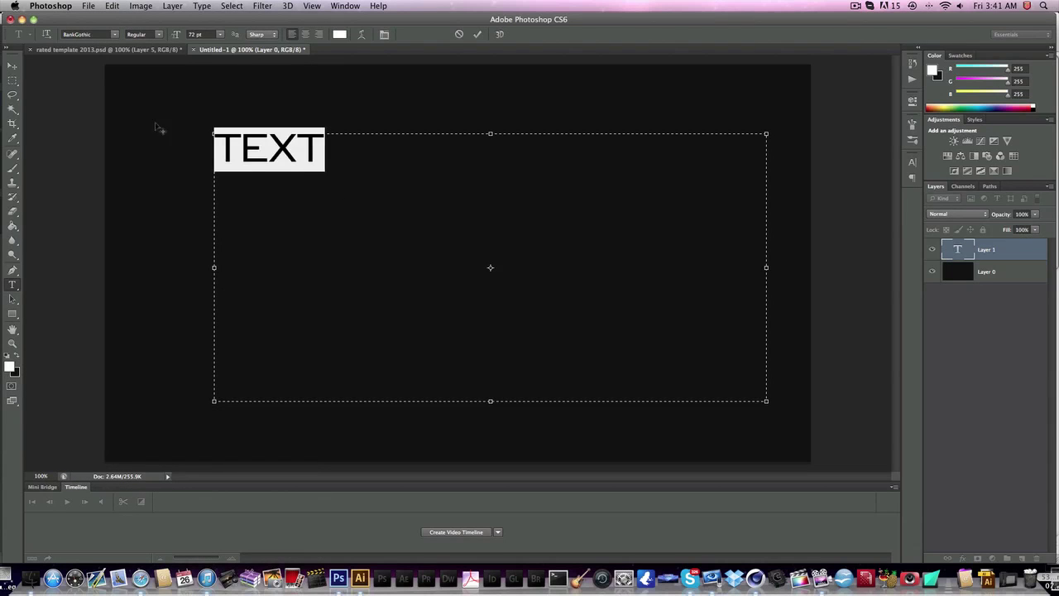
click(116, 34)
scroll(145, 82, down, 20)
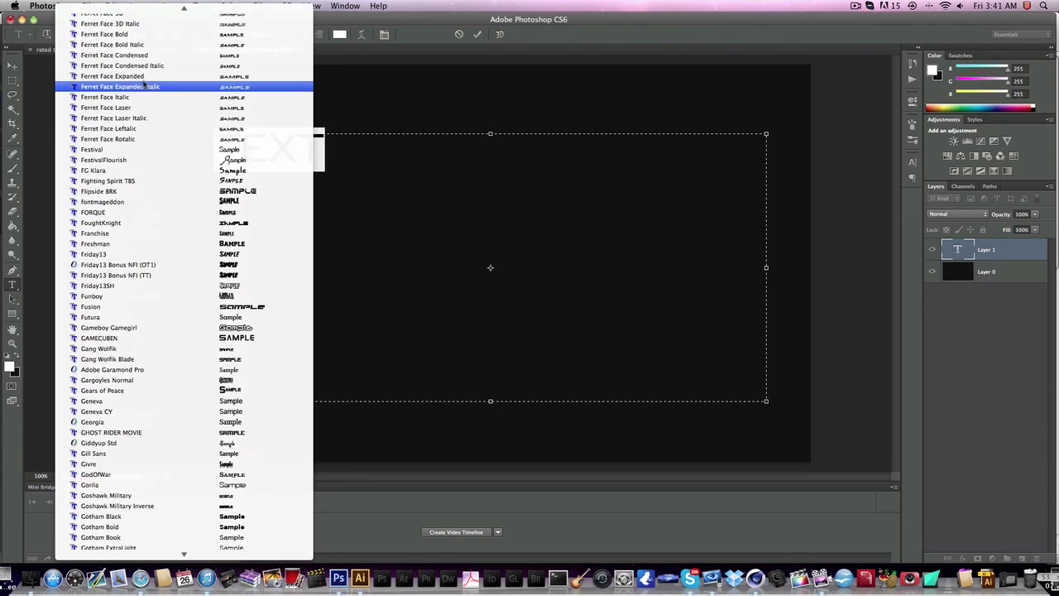
scroll(145, 83, down, 20)
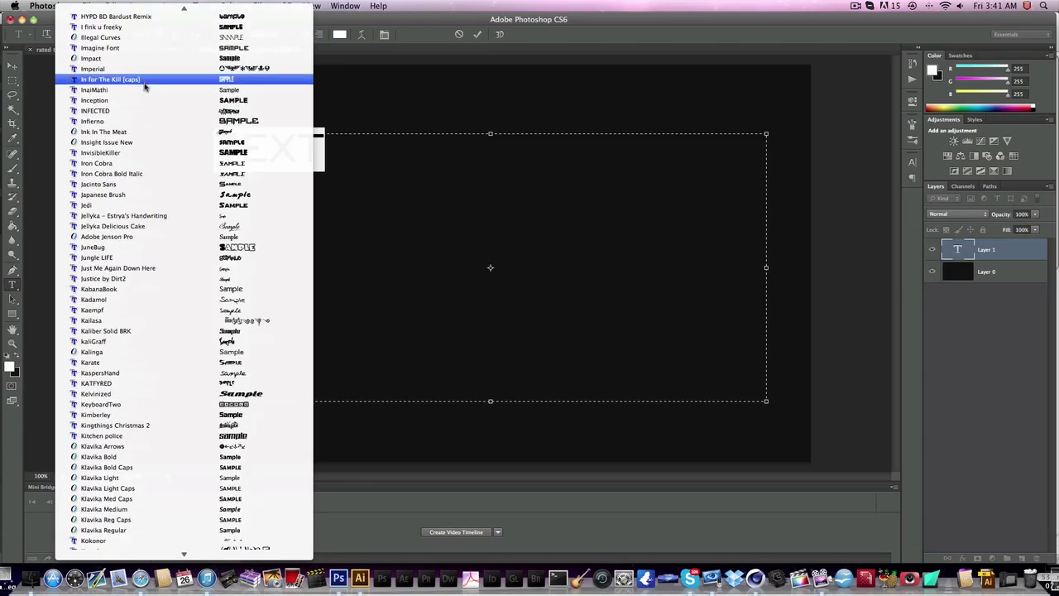
scroll(145, 88, down, 20)
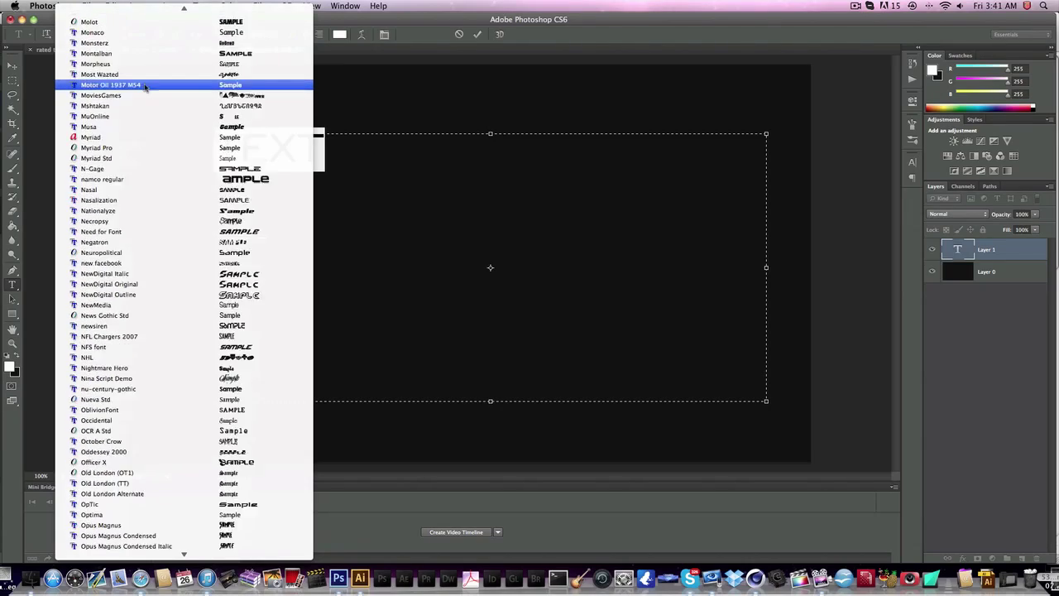
scroll(270, 223, down, 10)
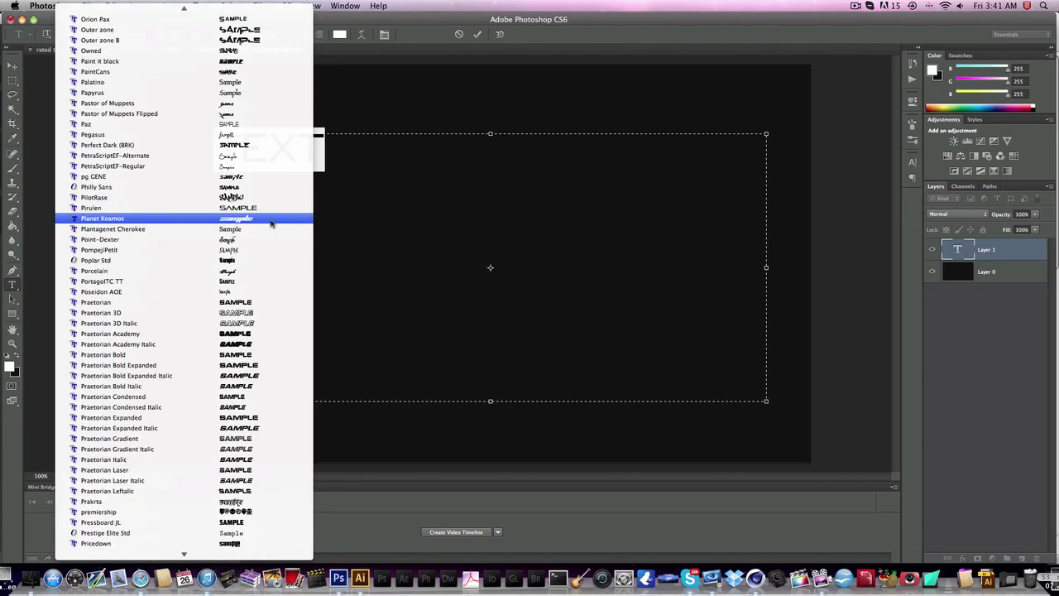
scroll(270, 224, down, 20)
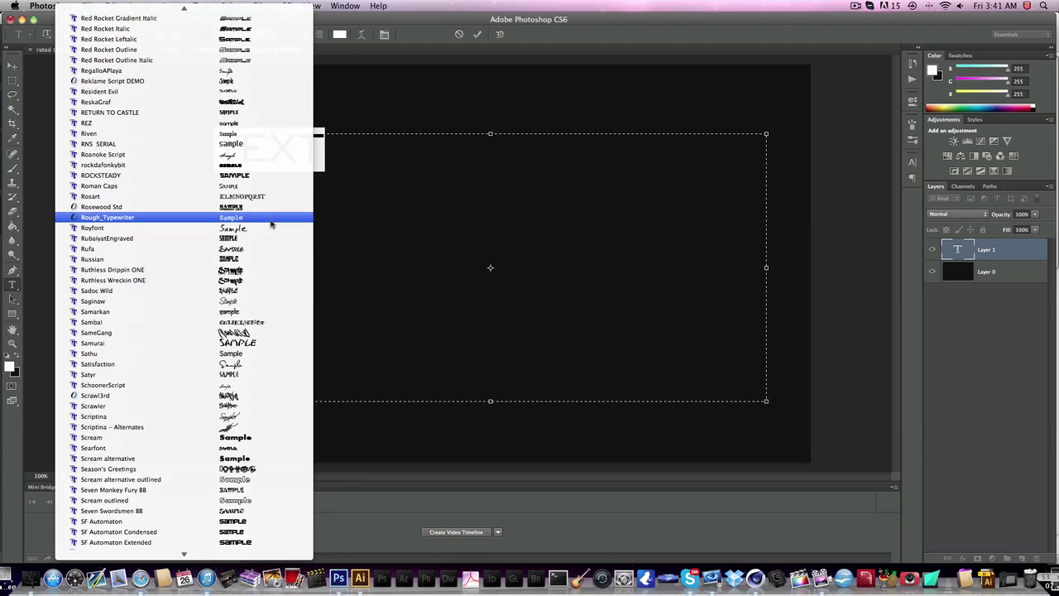
scroll(270, 224, down, 20)
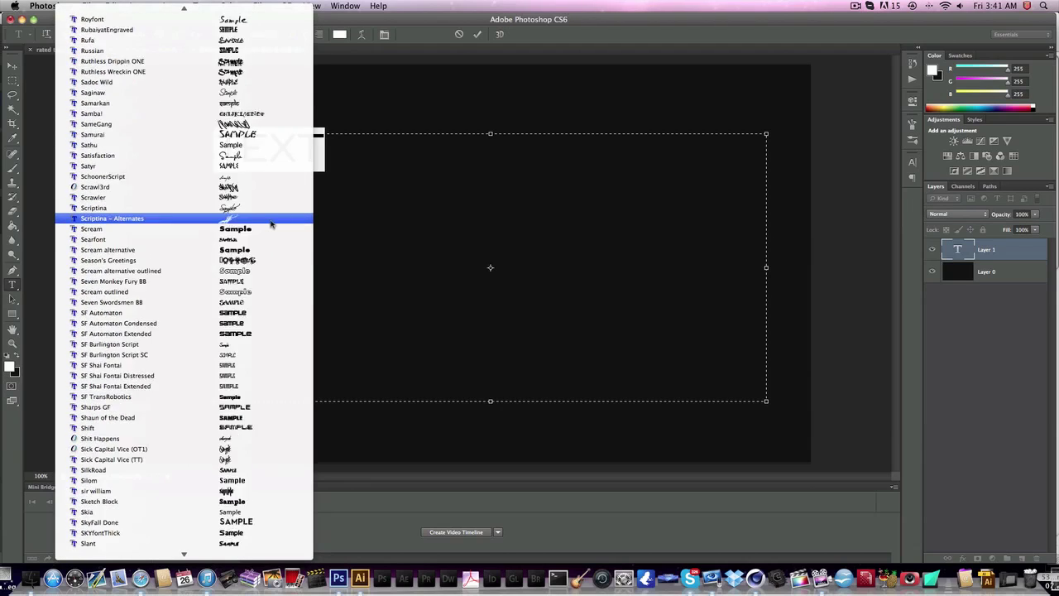
scroll(272, 223, down, 20)
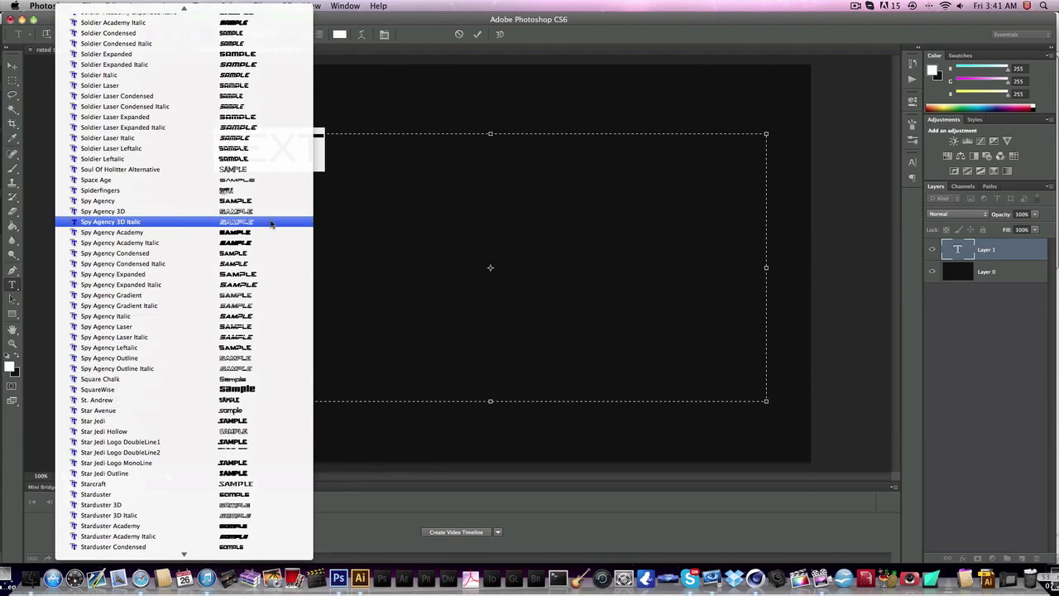
scroll(271, 223, down, 15)
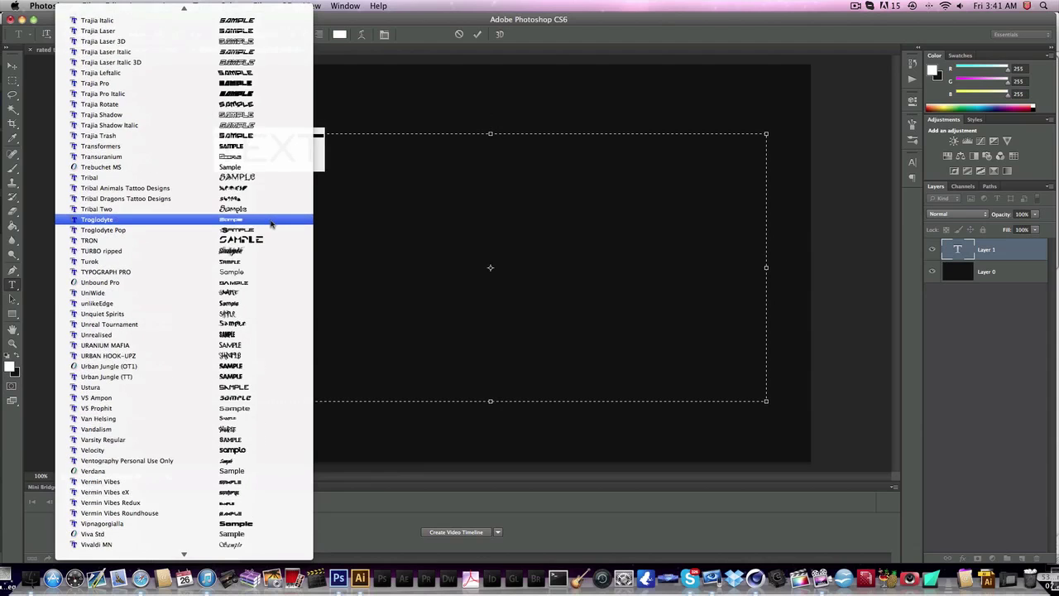
scroll(271, 224, down, 20)
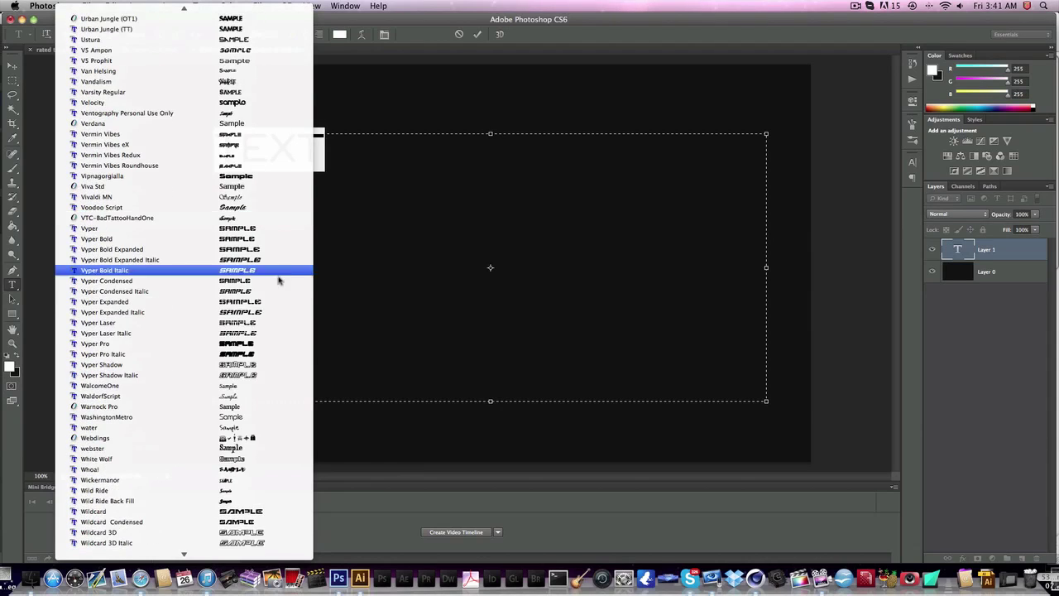
scroll(284, 314, down, 10)
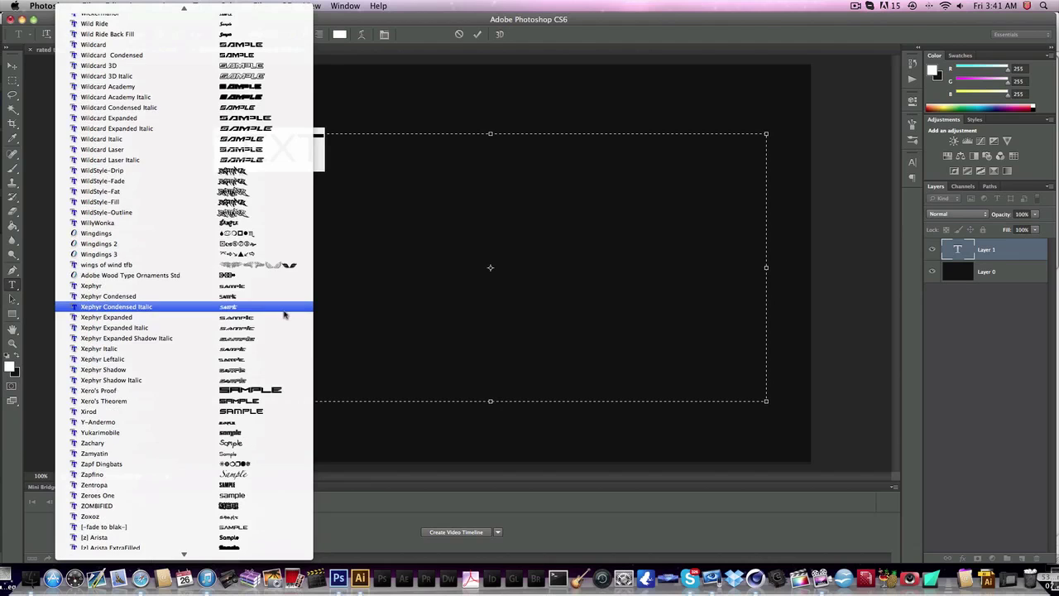
click(284, 391)
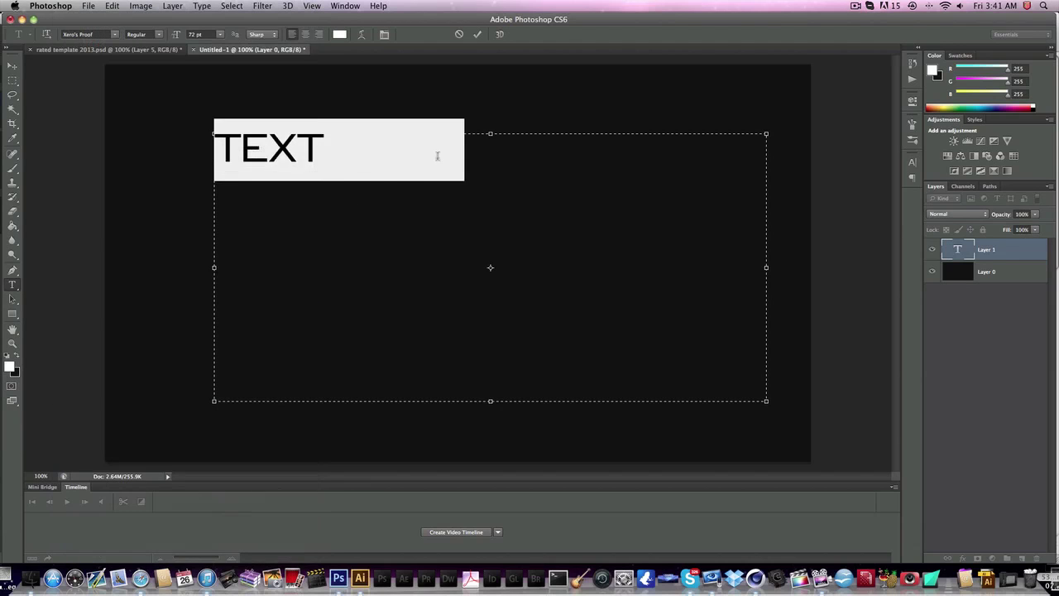
- Try the Xero's Theorem and then Y-Andermo fonts on the word TEXT
click(437, 154)
key(super+a)
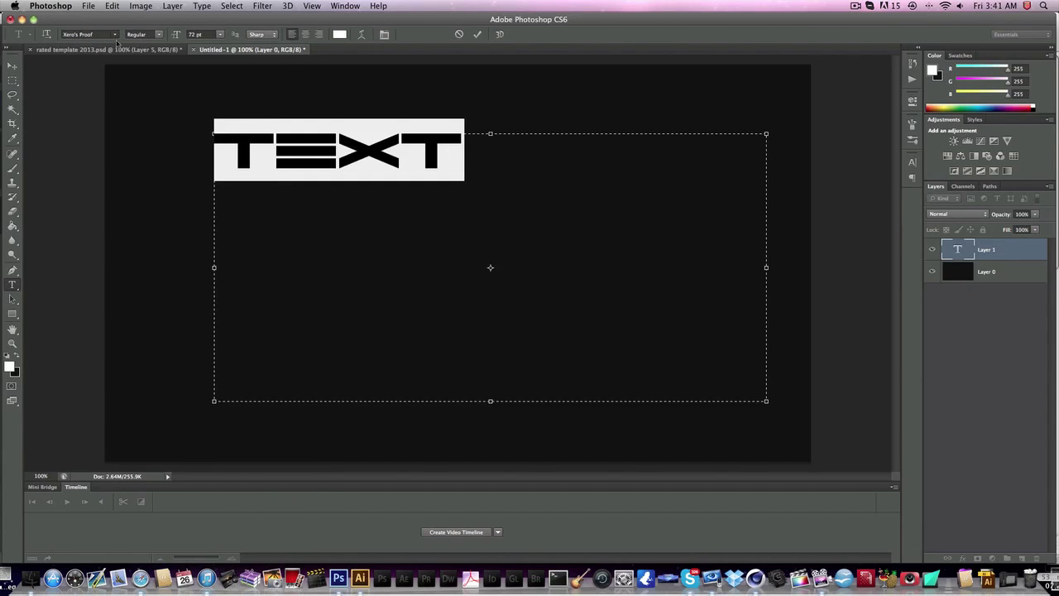
click(115, 35)
click(118, 46)
click(116, 35)
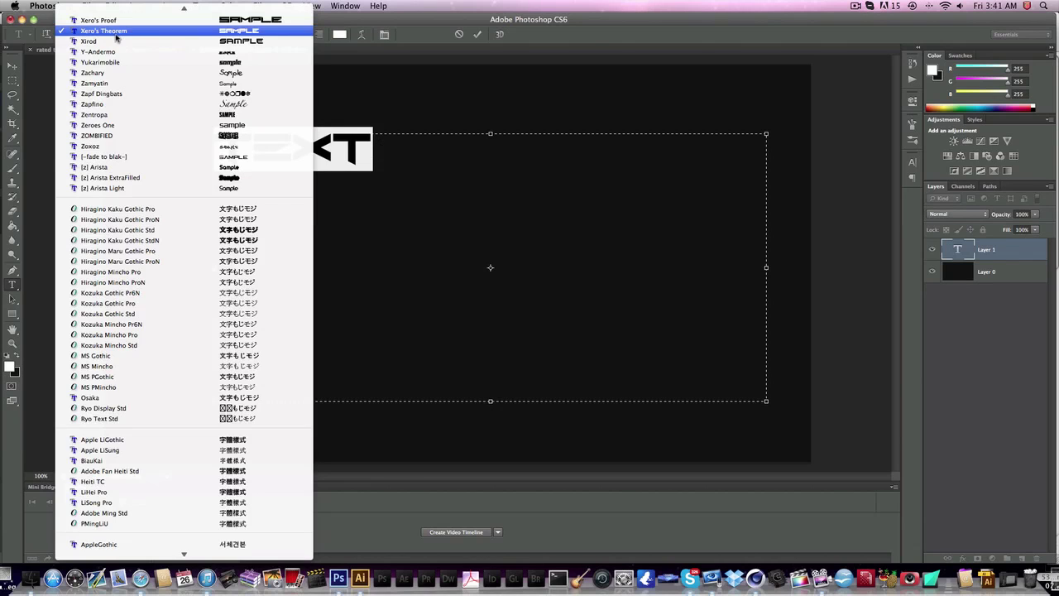
scroll(154, 86, up, 3)
scroll(153, 93, up, 1)
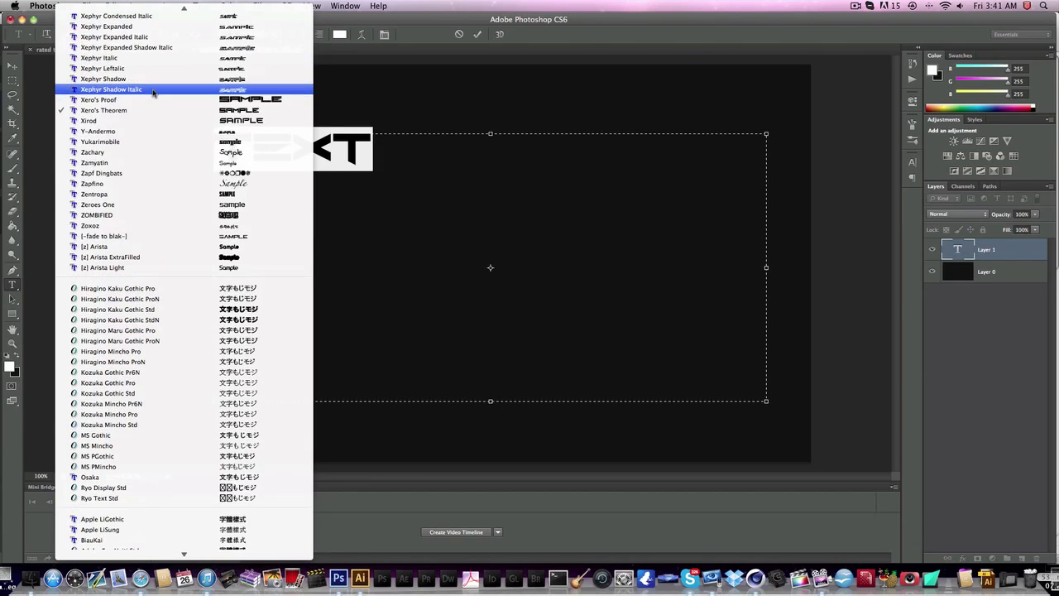
click(152, 134)
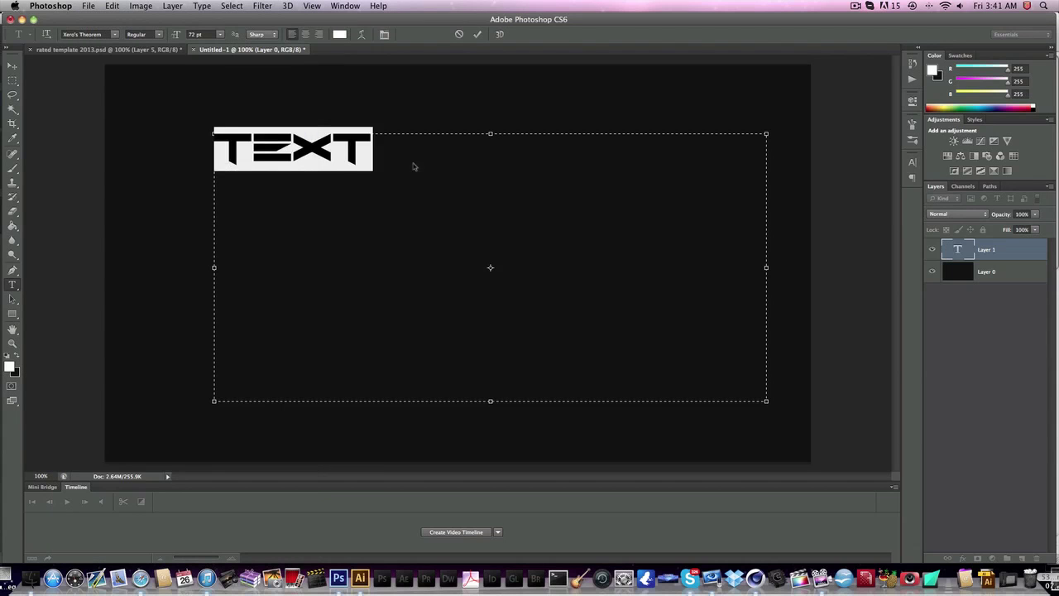
- Apply the Vermin Vibes Redux font to TEXT
click(116, 34)
scroll(166, 162, up, 10)
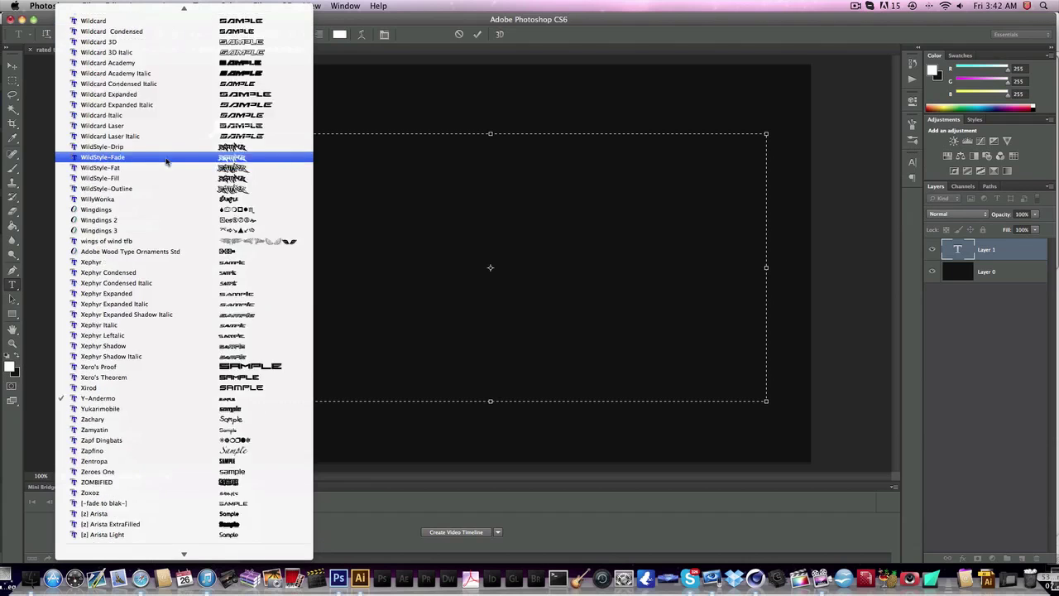
scroll(165, 161, up, 6)
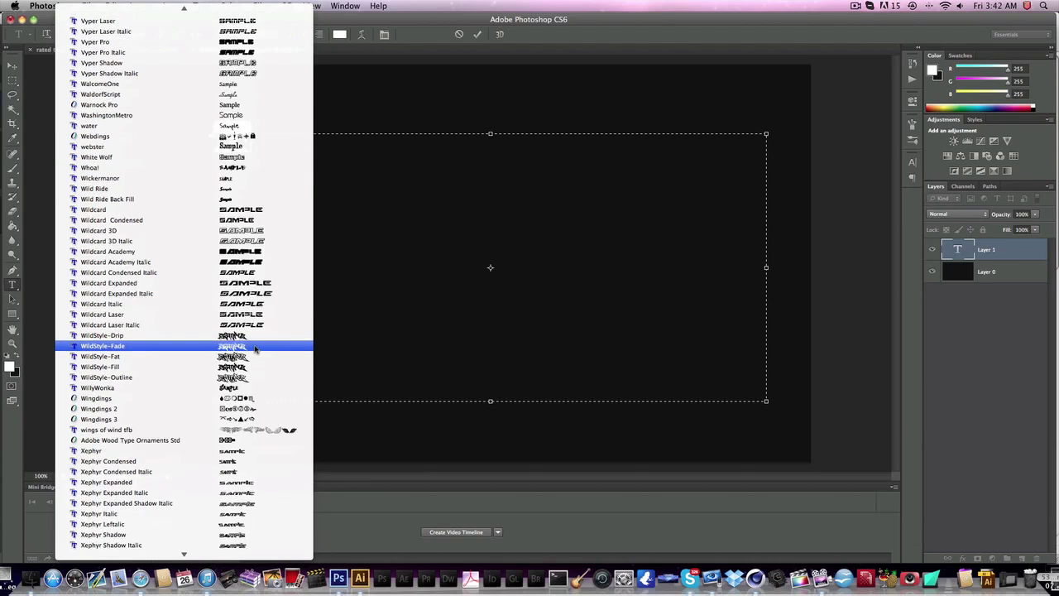
scroll(255, 349, up, 10)
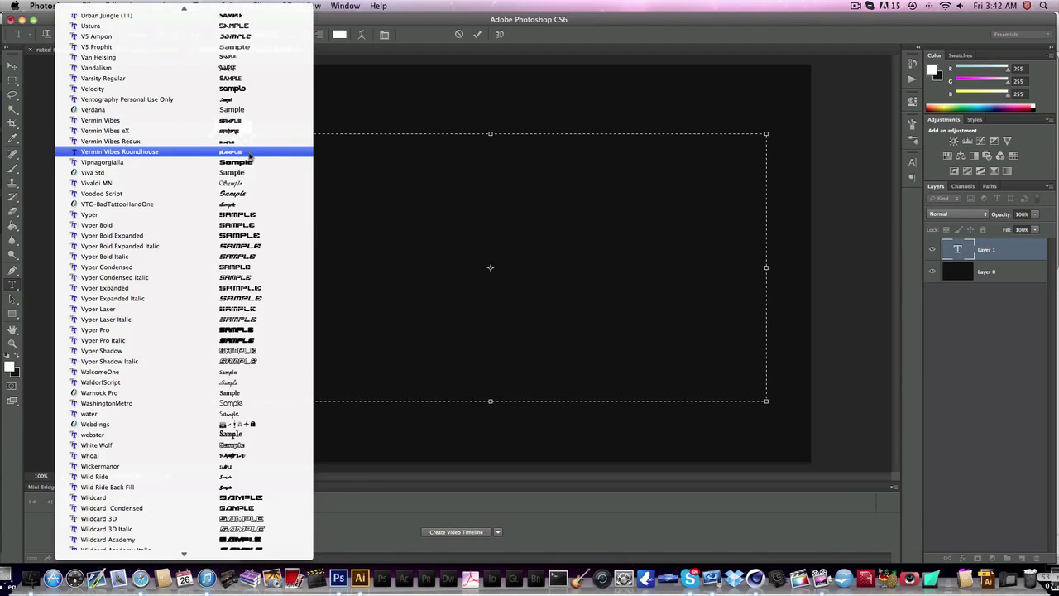
click(249, 140)
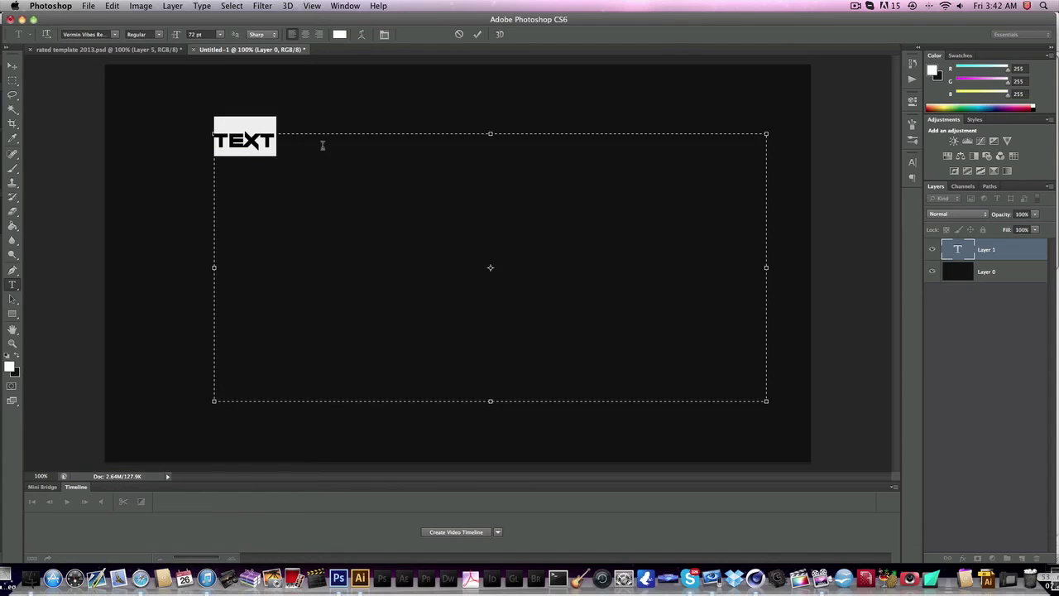
- Set the font size to 300 pt, then to 500 pt
click(206, 35)
text(300)
key(Return)
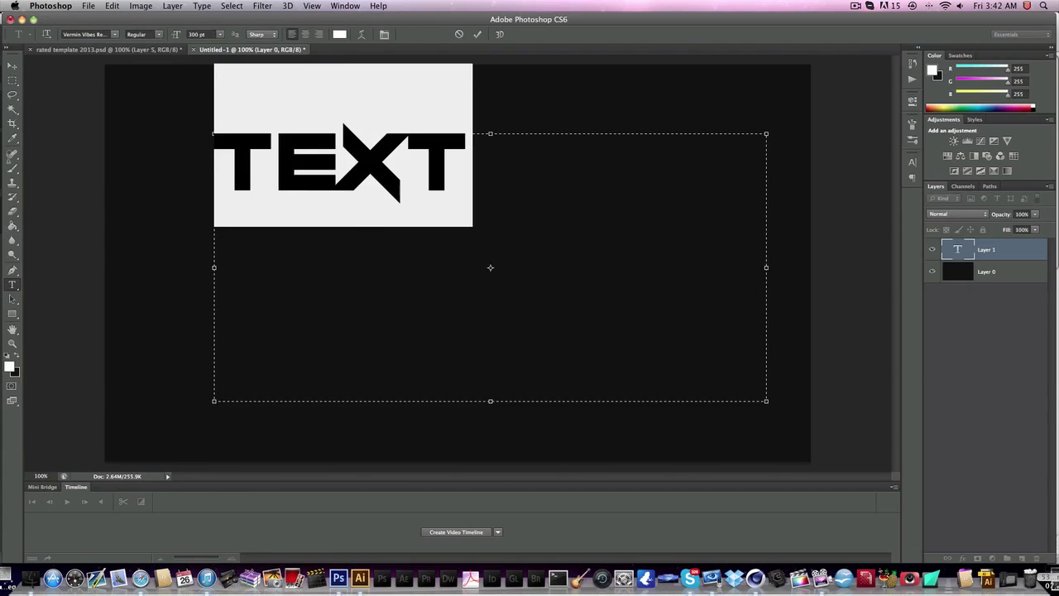
click(206, 35)
text(500)
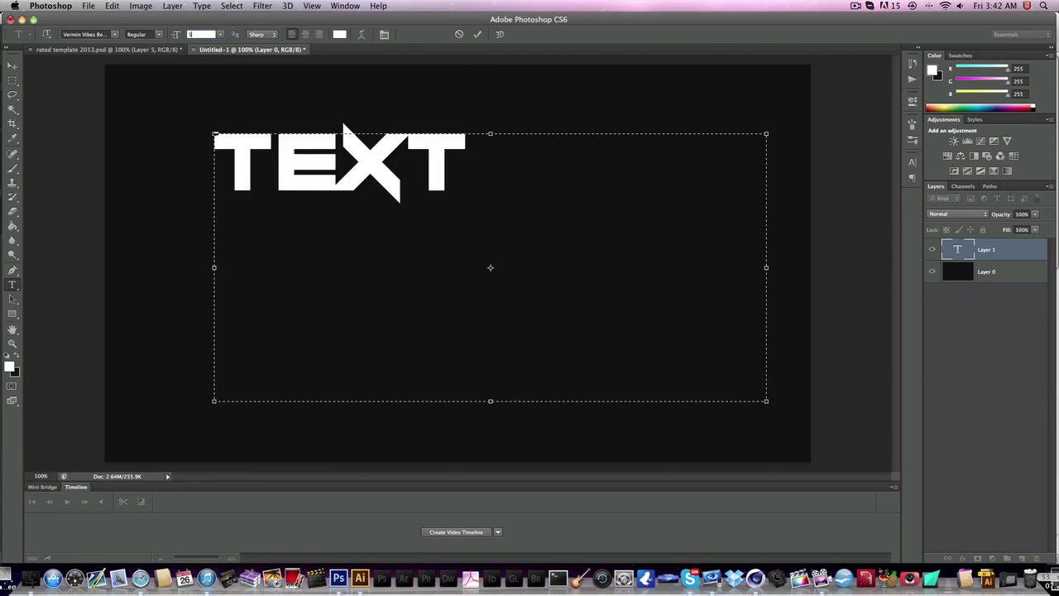
key(Return)
- Move TEXT to the centre of the canvas and reselect all its letters
click(10, 67)
drag(438, 171, 464, 254)
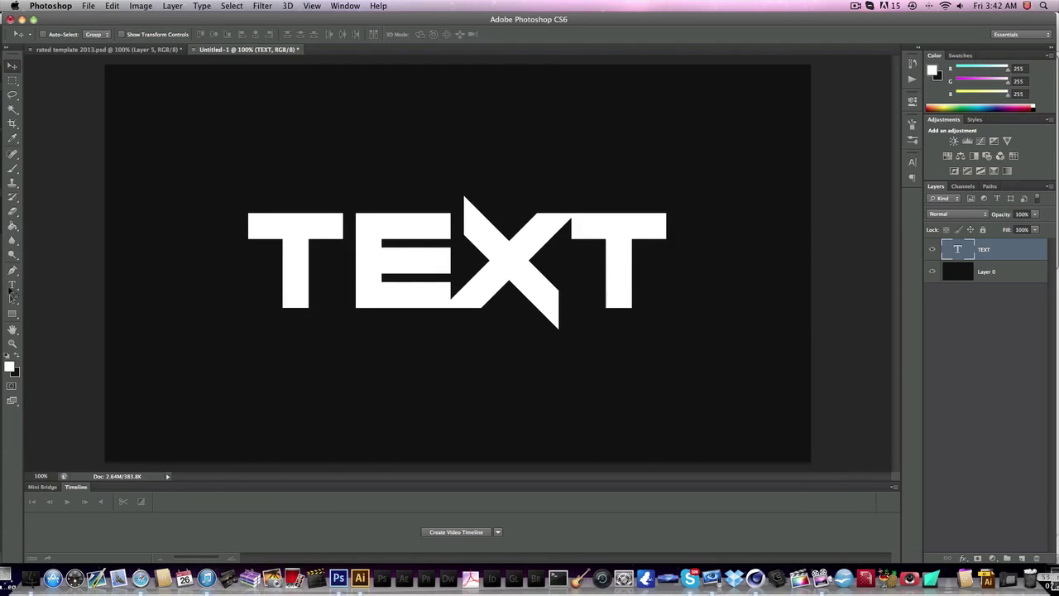
key(t)
click(465, 254)
drag(708, 274, 173, 263)
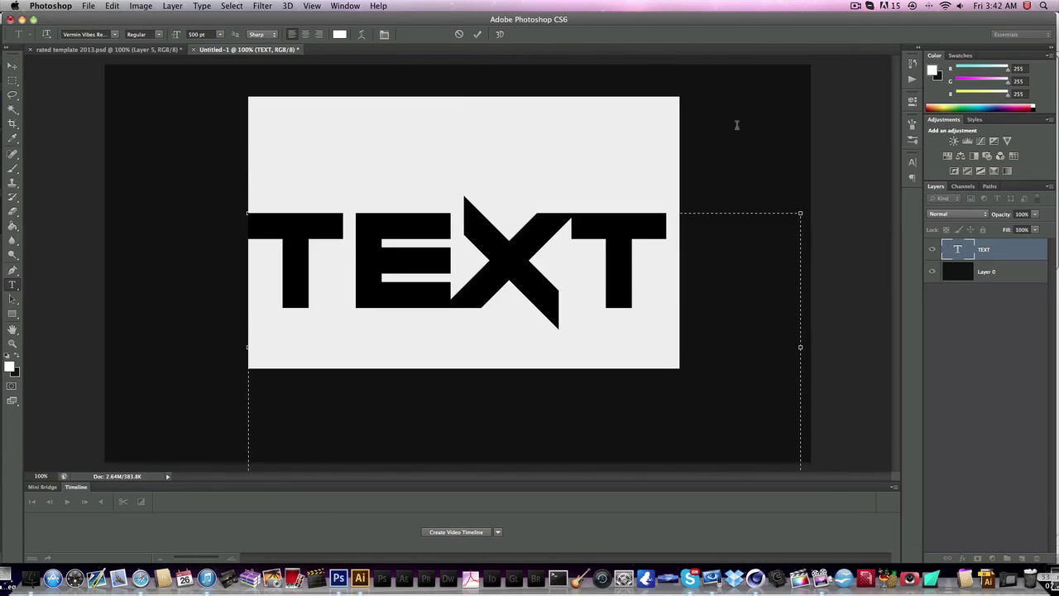
- Set the letter tracking of TEXT to 200 in the Character panel
click(913, 165)
click(889, 182)
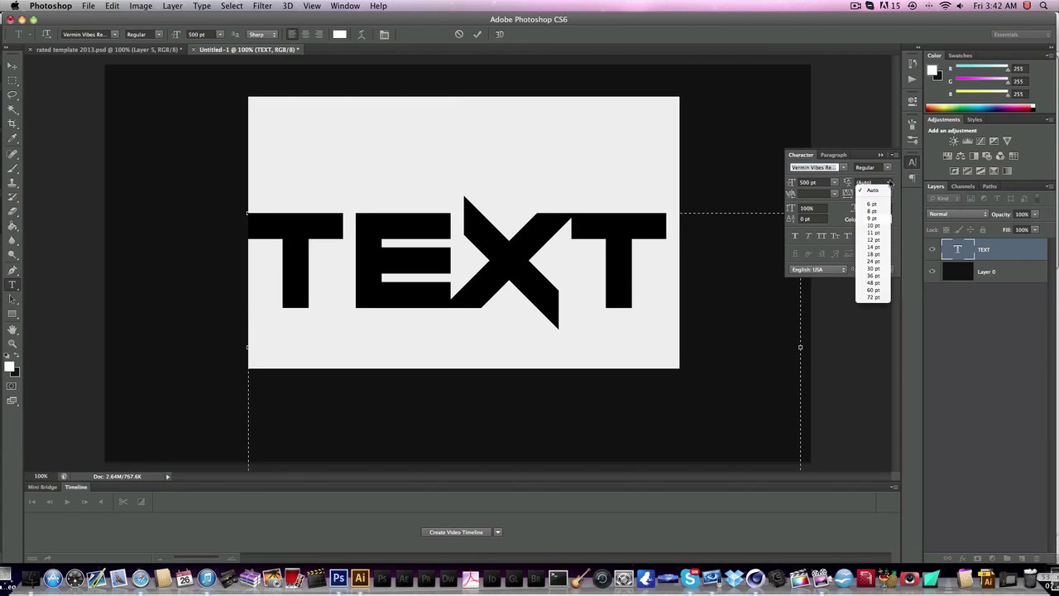
click(889, 182)
click(889, 182)
click(889, 182)
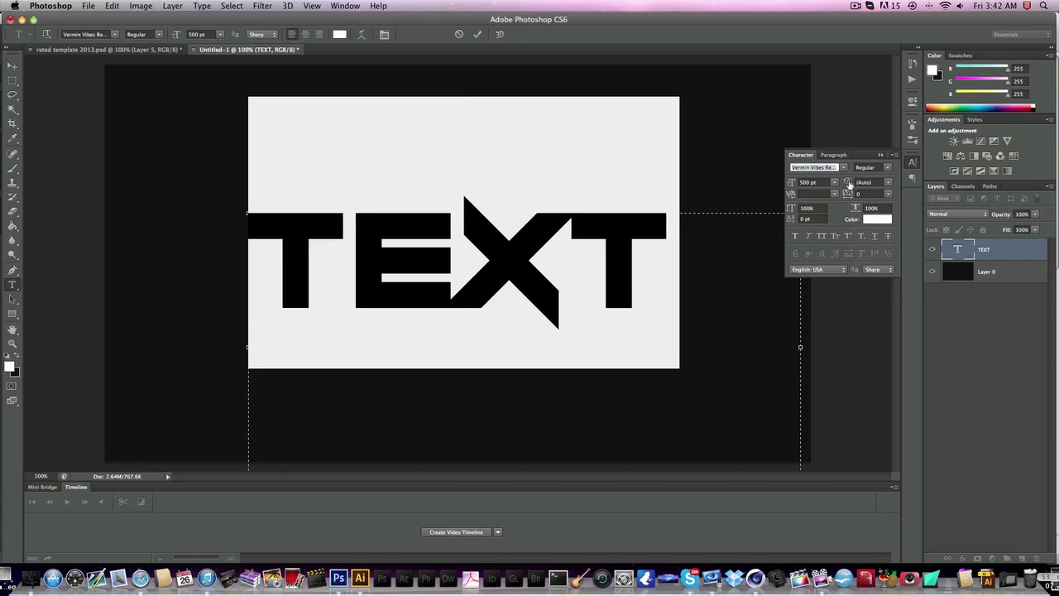
click(889, 183)
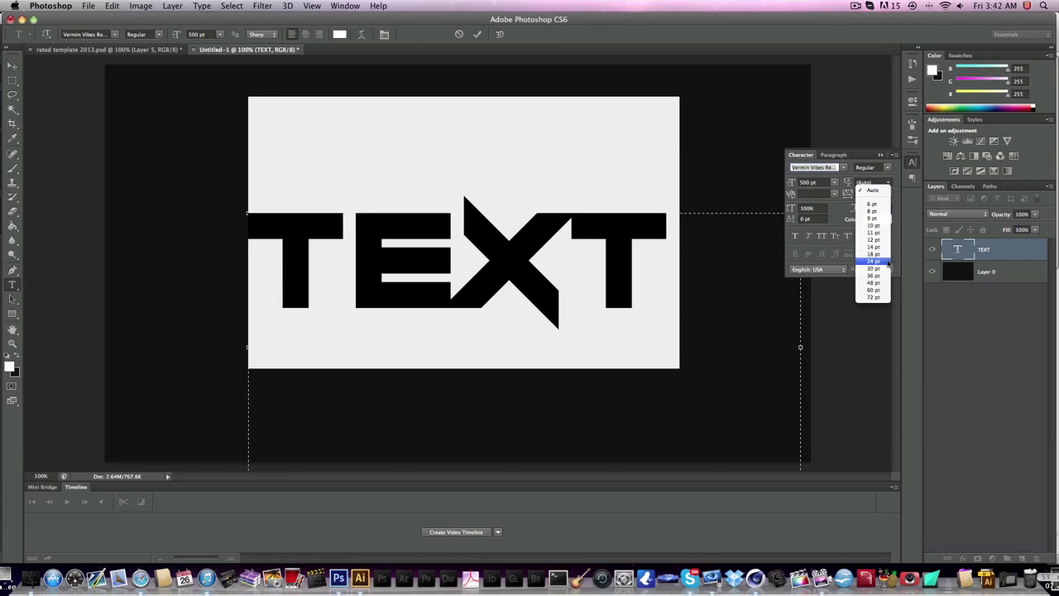
click(891, 183)
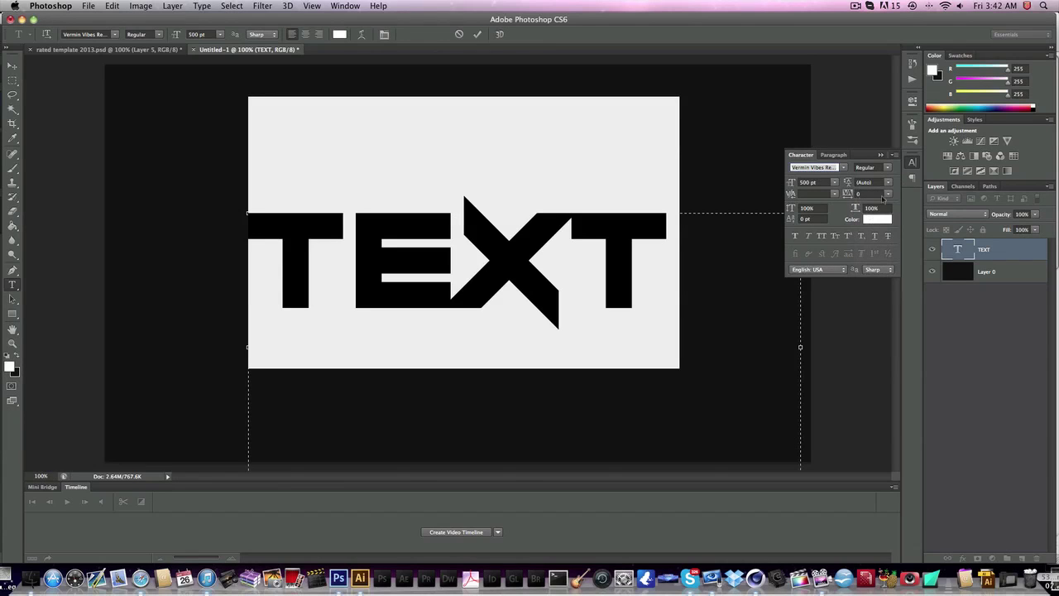
click(888, 195)
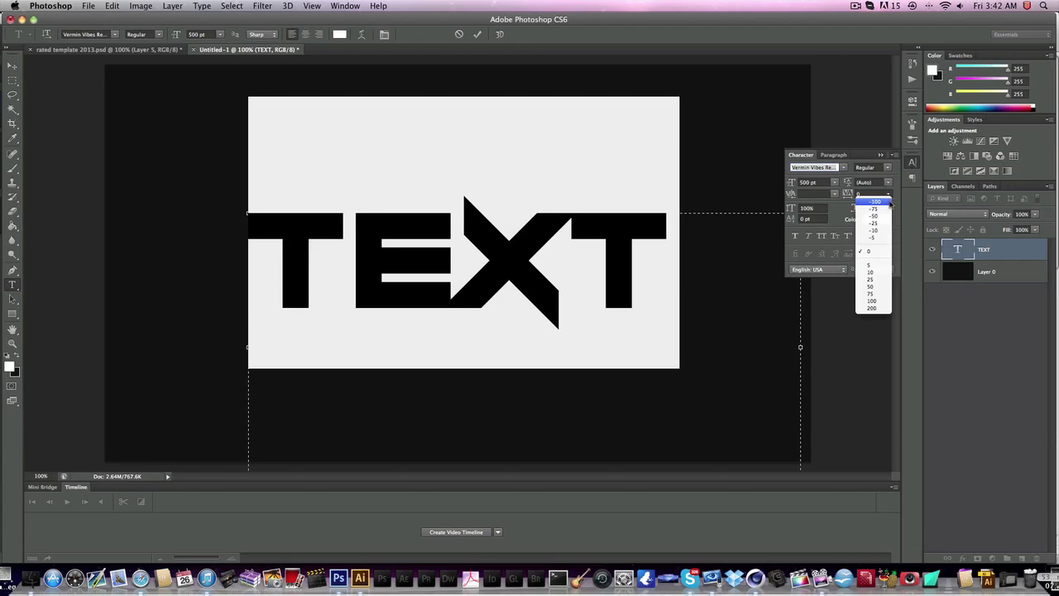
click(874, 312)
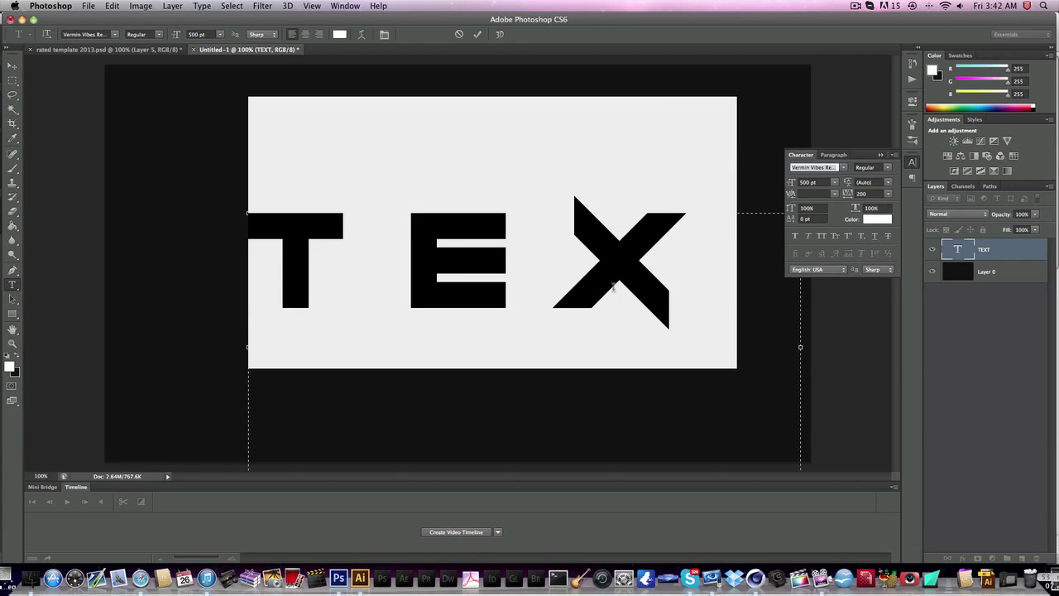
click(912, 162)
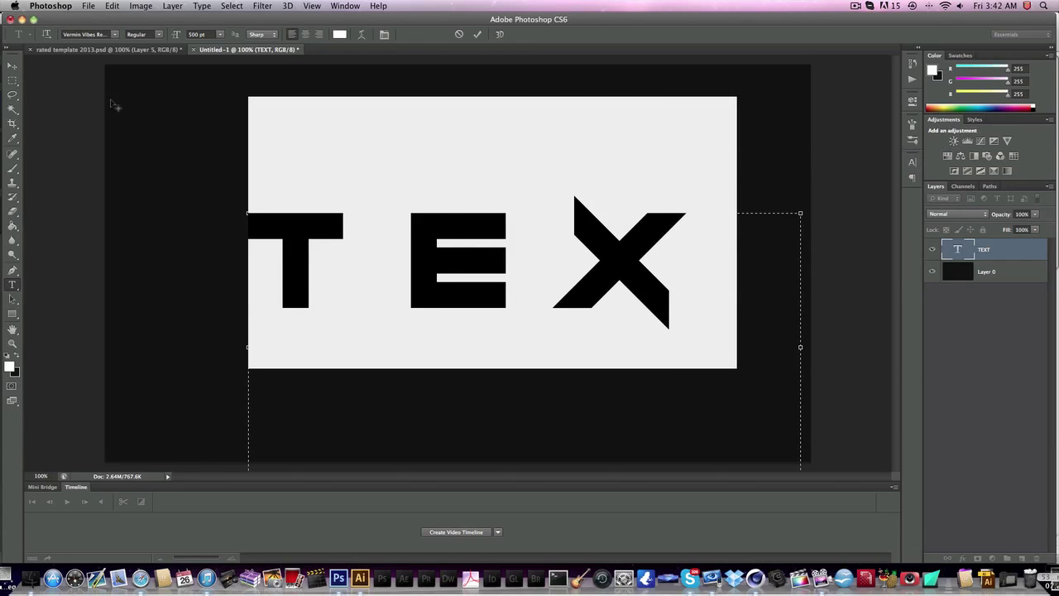
scroll(111, 104, down, 3)
scroll(111, 104, right, 5)
drag(721, 434, 829, 438)
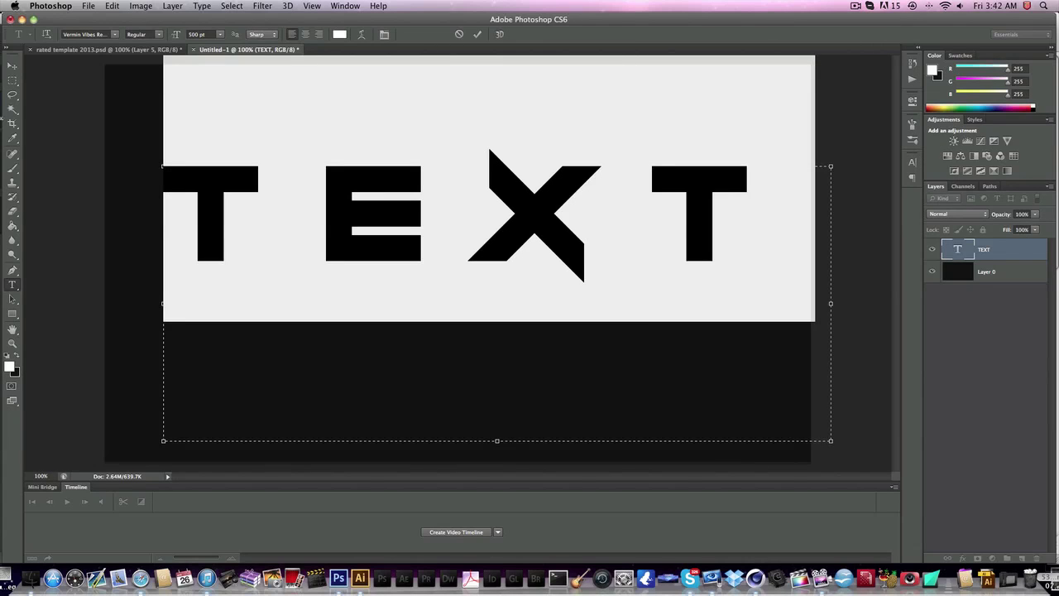
- Commit the type and nudge the spaced-out TEXT slightly left to centre it
click(13, 65)
drag(466, 227, 472, 271)
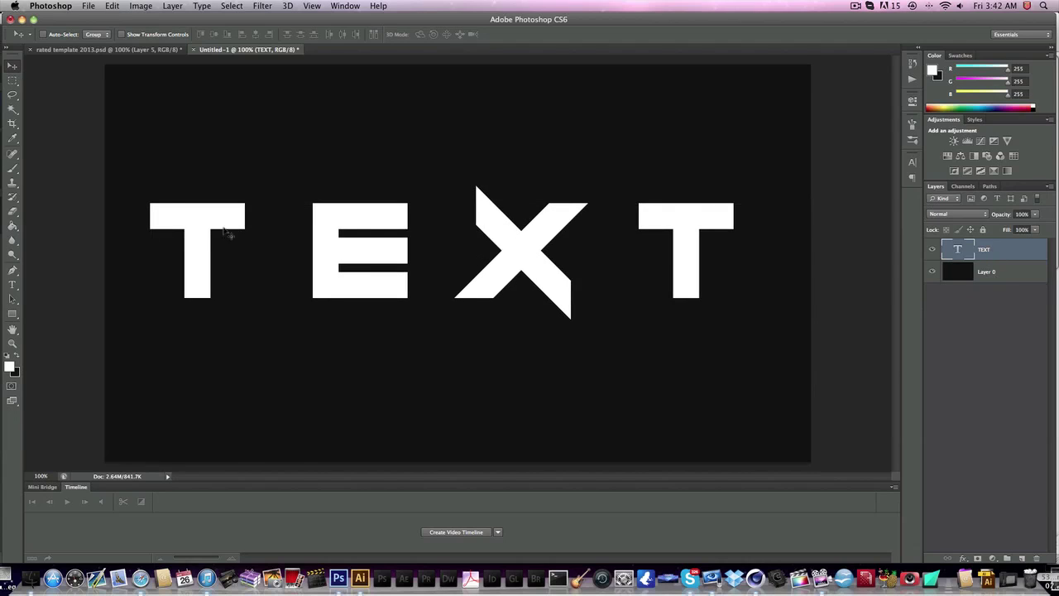
click(12, 81)
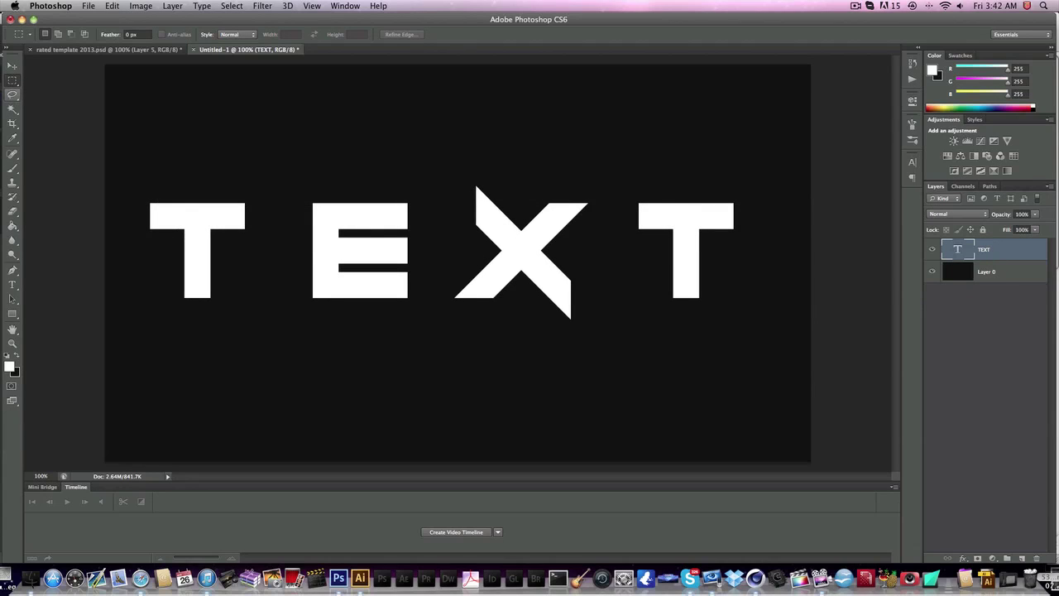
click(12, 66)
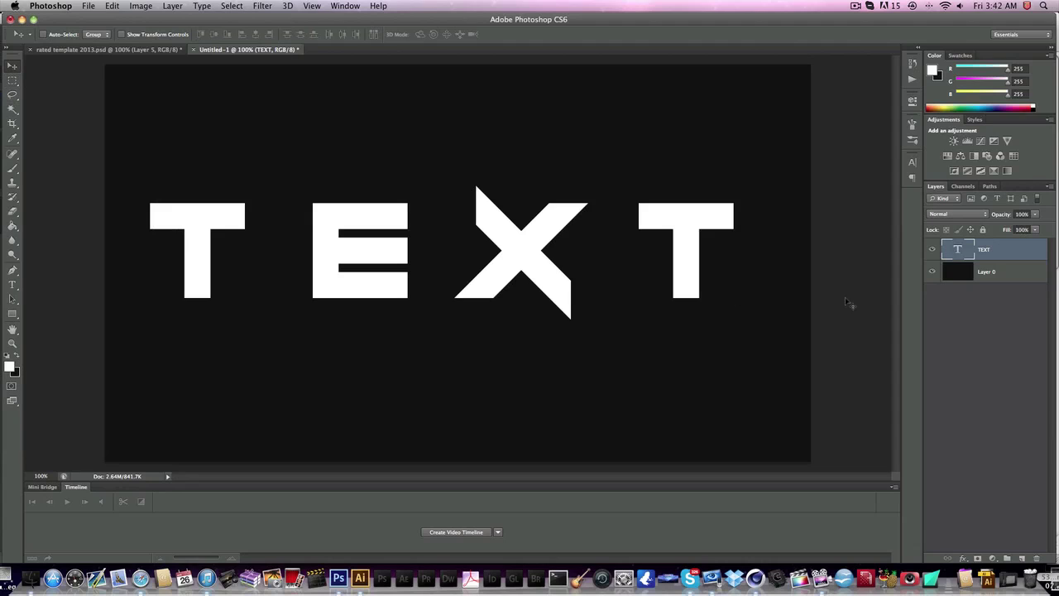
- Rasterize the TEXT layer and cut the first T onto its own layer
right_click(958, 244)
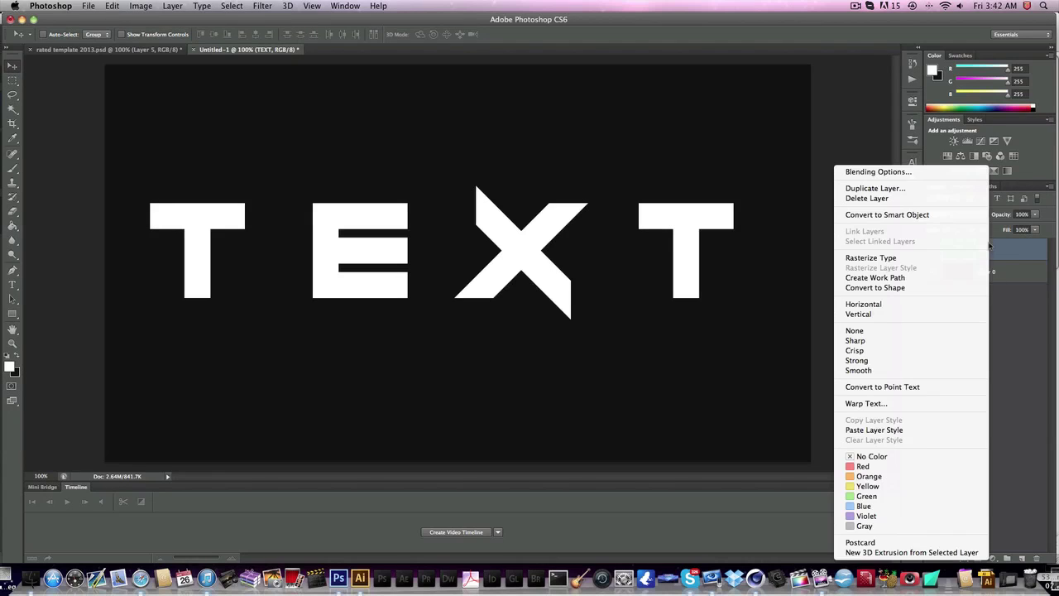
click(619, 240)
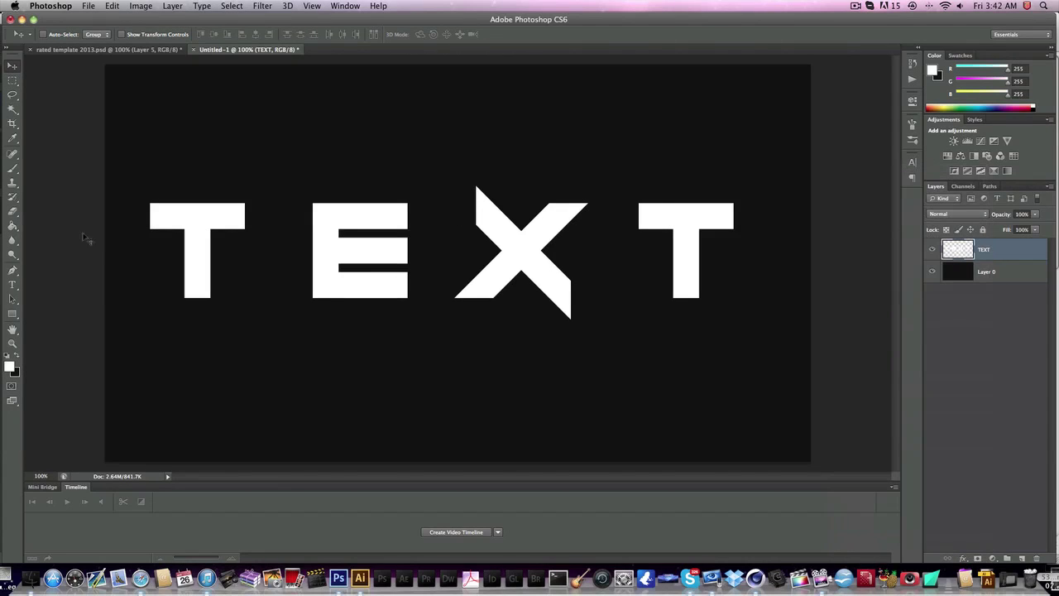
click(13, 80)
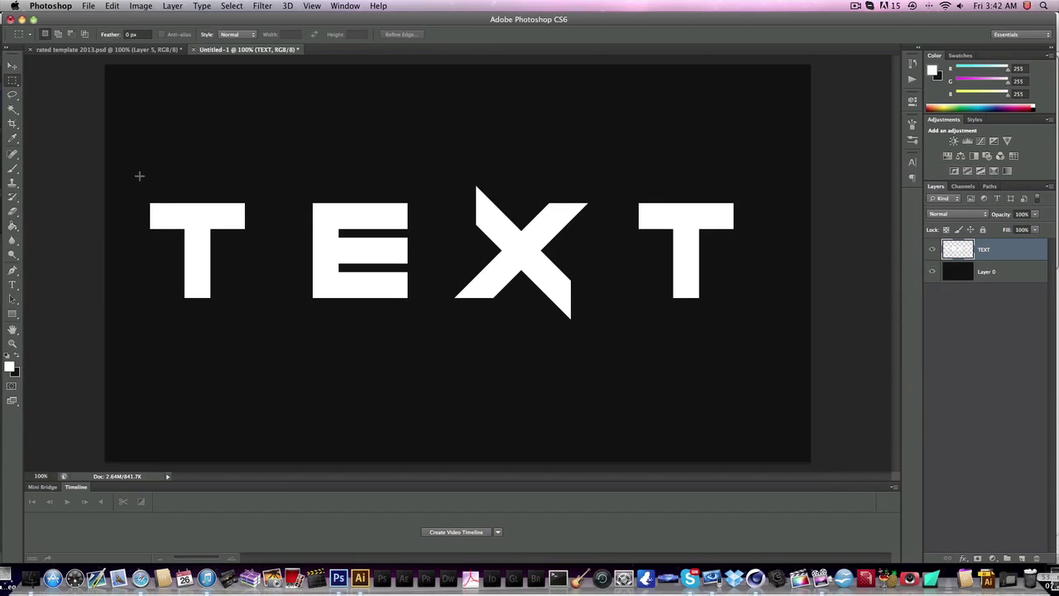
drag(15, 81, 52, 79)
drag(128, 171, 264, 347)
right_click(240, 272)
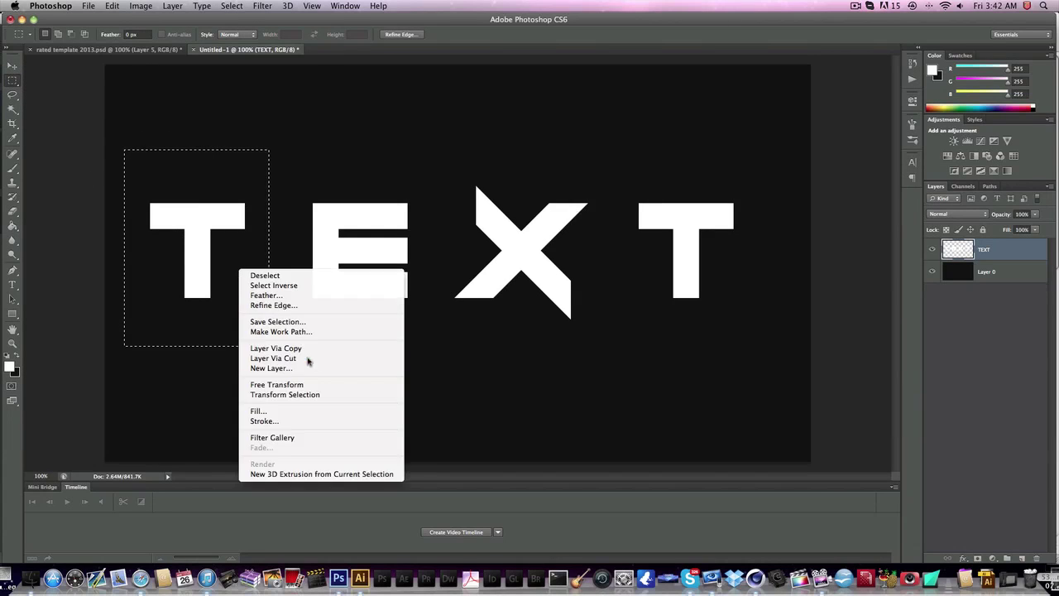
click(313, 362)
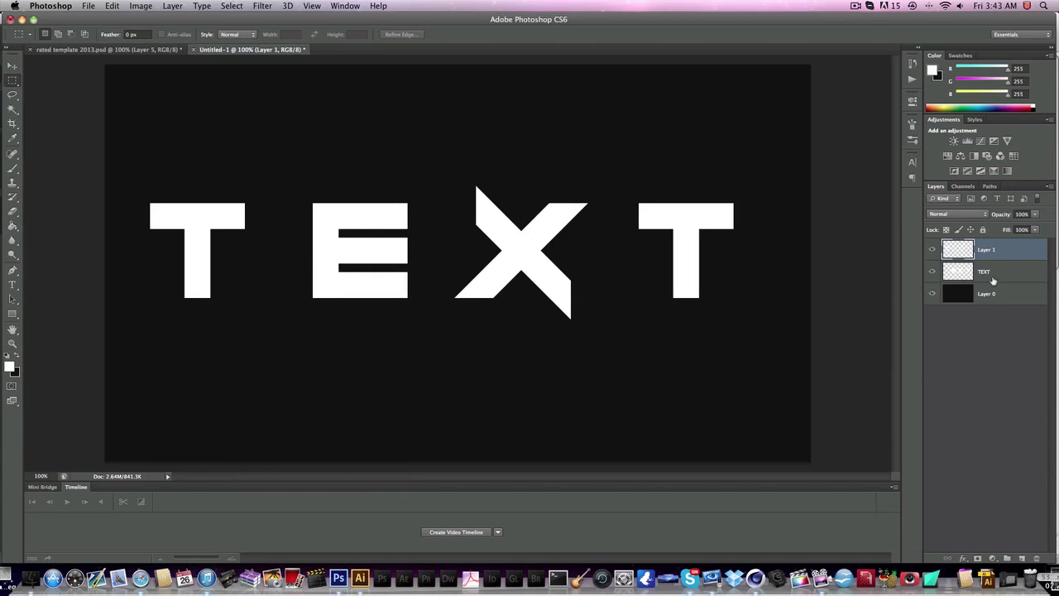
- Cut the E and the X from TEXT onto separate layers
click(994, 276)
drag(280, 168, 445, 348)
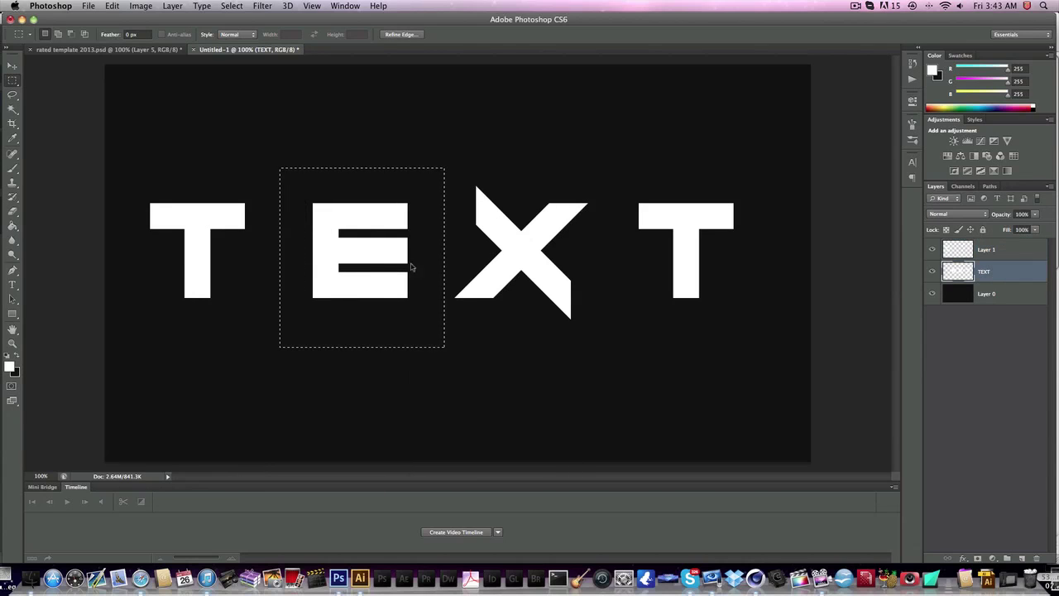
right_click(411, 263)
click(474, 354)
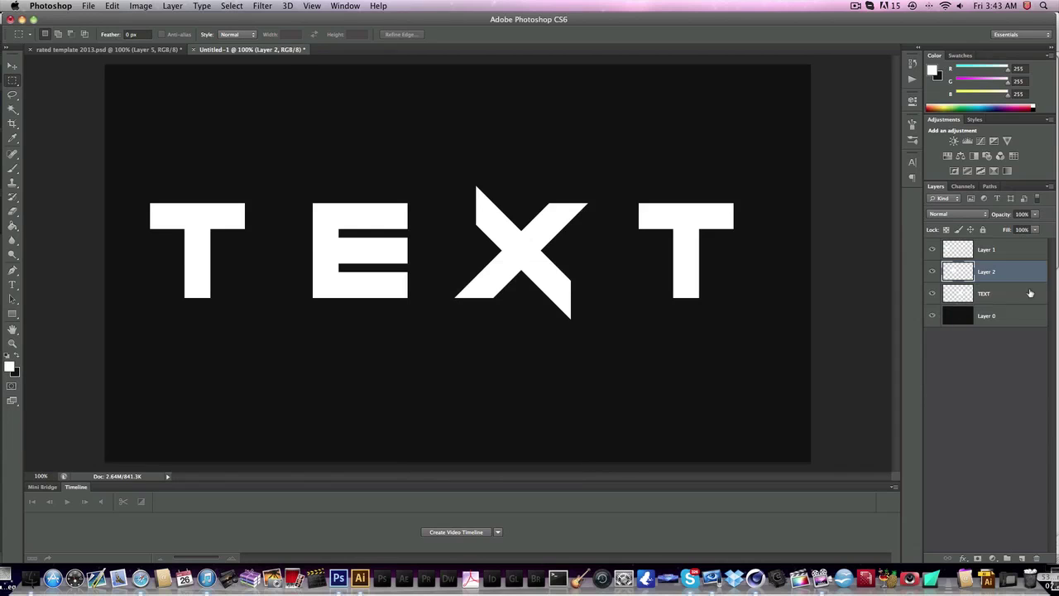
drag(431, 156, 603, 358)
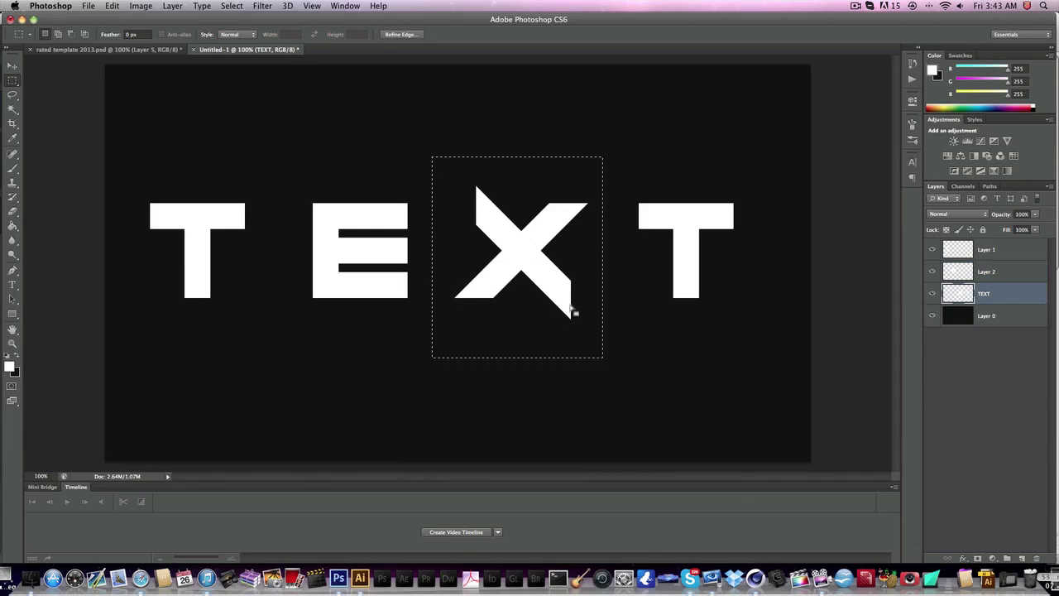
right_click(572, 303)
click(611, 390)
- Reorder the layers: TEXT on top, Layer 3 beneath it, Layer 1 below Layer 2
click(1006, 318)
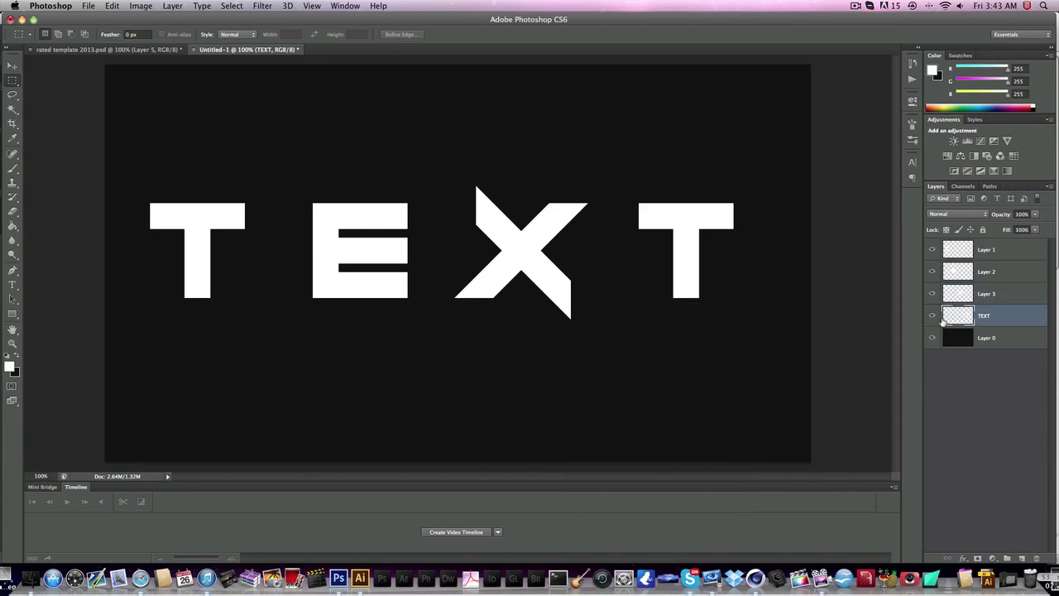
click(933, 315)
click(933, 315)
drag(1025, 323, 1012, 250)
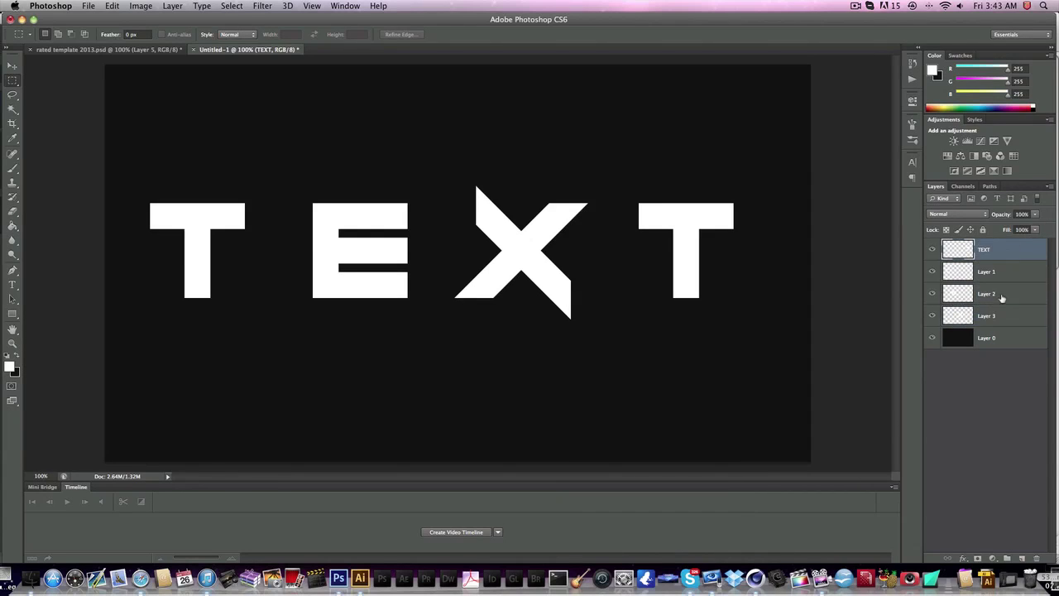
drag(997, 316, 993, 259)
drag(997, 286, 997, 329)
click(12, 65)
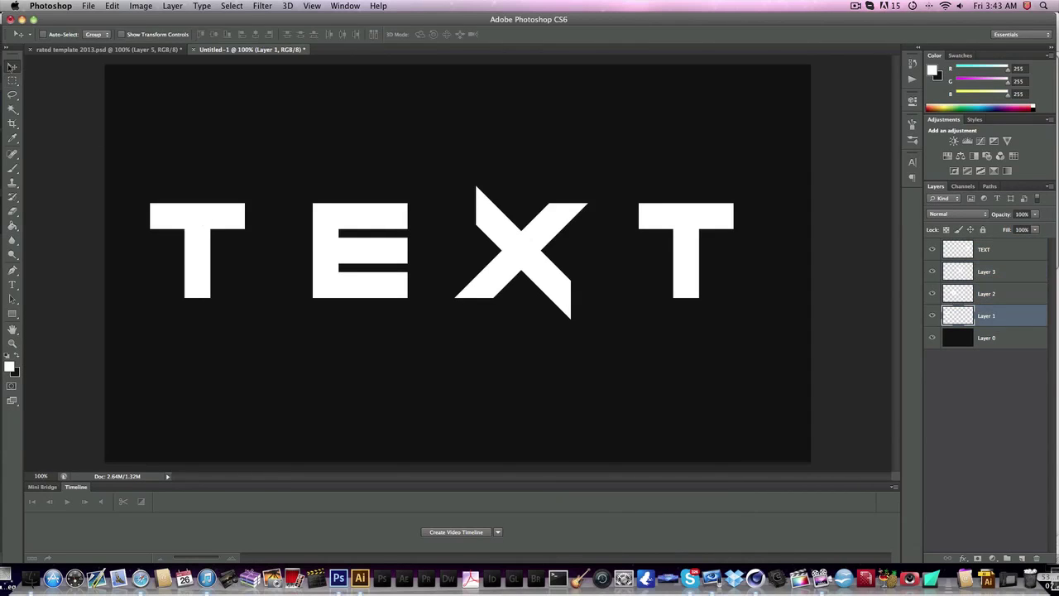
click(49, 476)
text(300)
key(Return)
scroll(402, 236, left, 10)
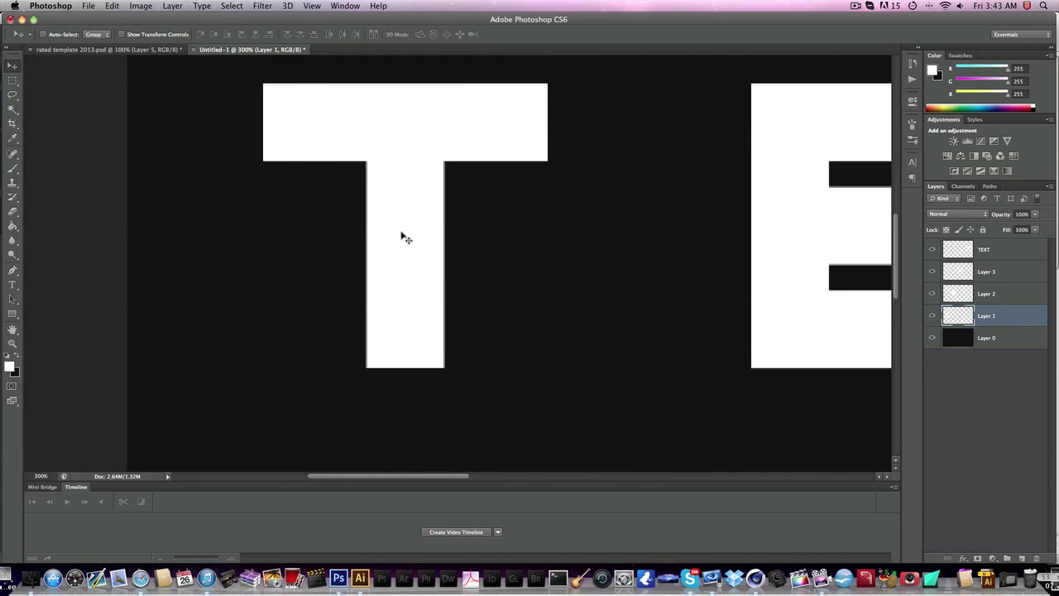
scroll(403, 237, up, 3)
scroll(403, 236, down, 2)
click(47, 476)
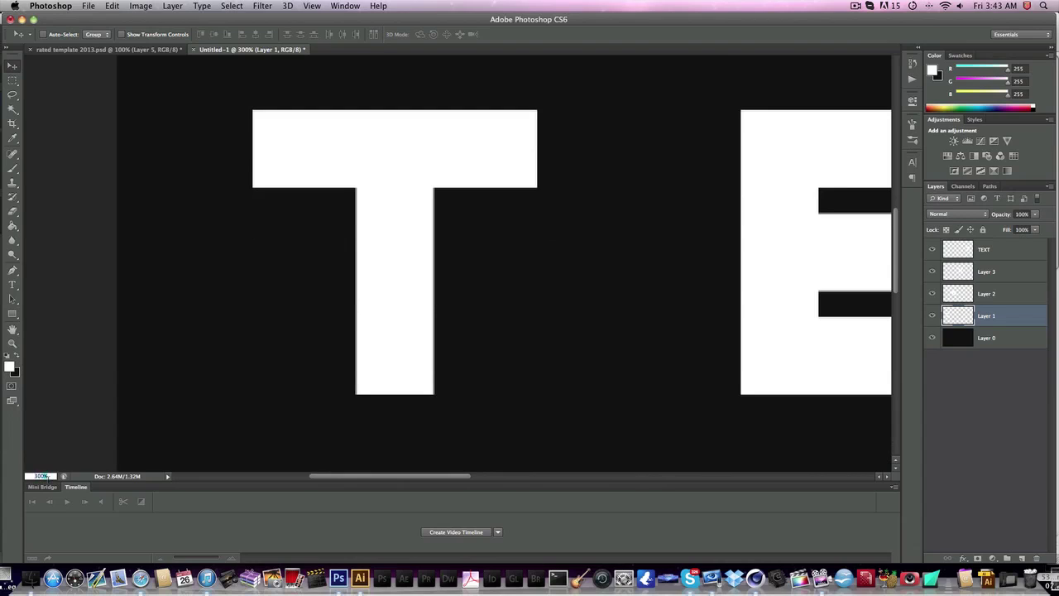
text(100)
key(Return)
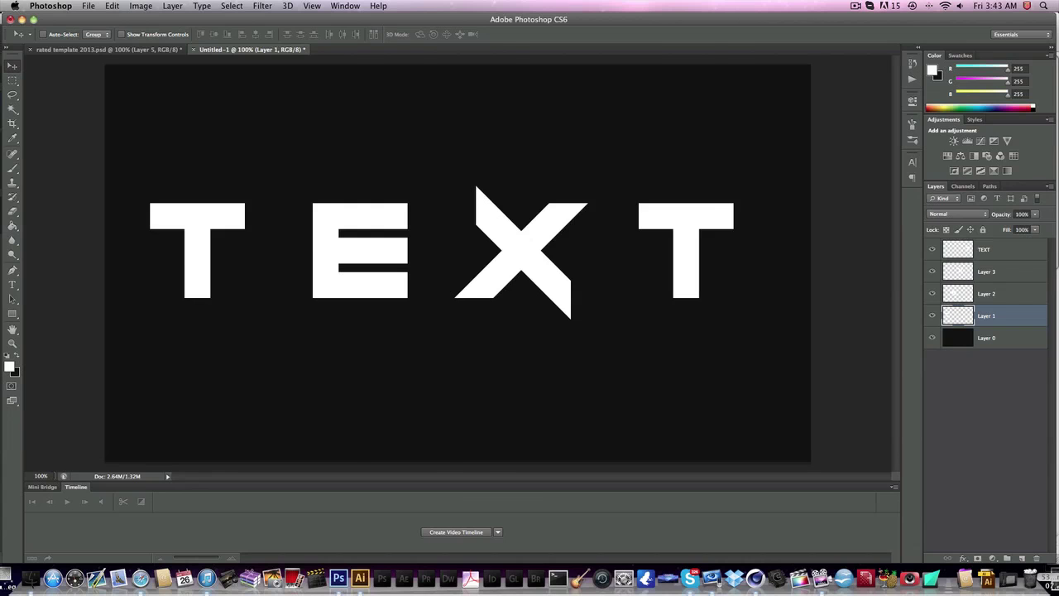
key(super+Tab)
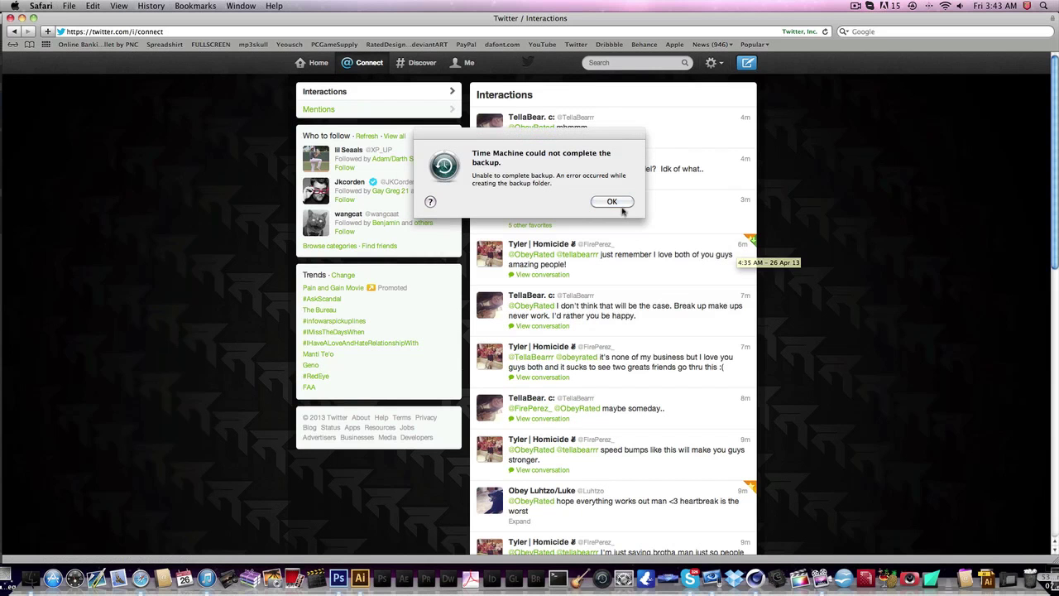
key(Return)
- Return to the TEXT document and zoom the view to 300%
click(346, 555)
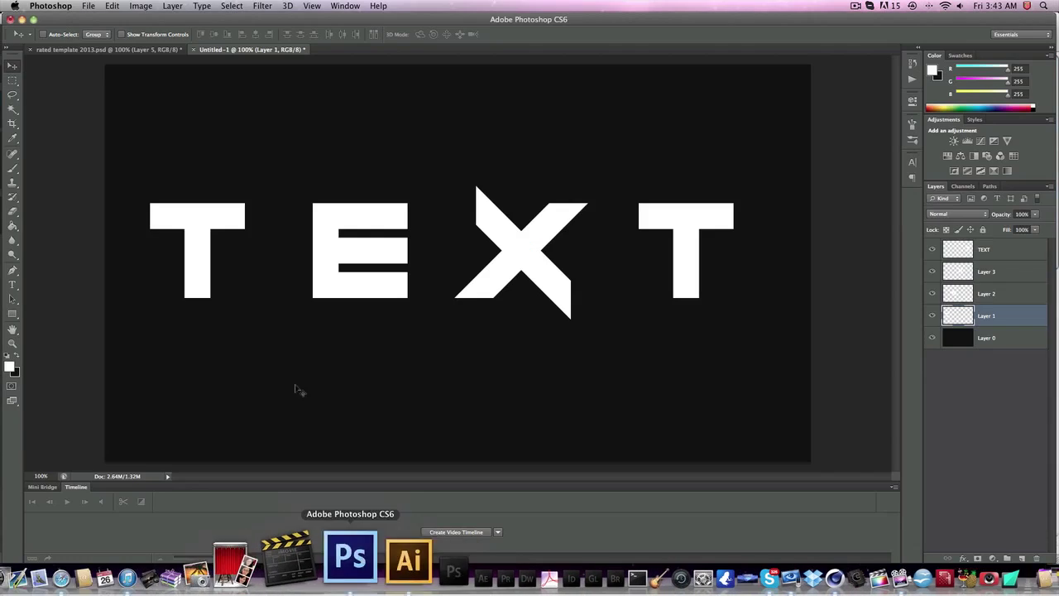
click(46, 476)
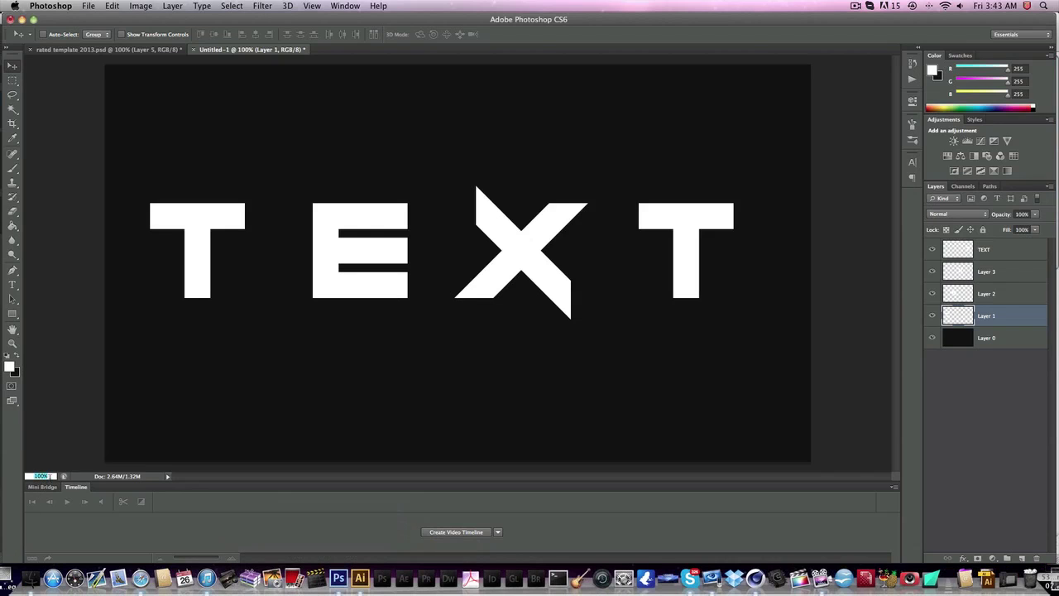
text(300)
key(Return)
scroll(372, 331, left, 10)
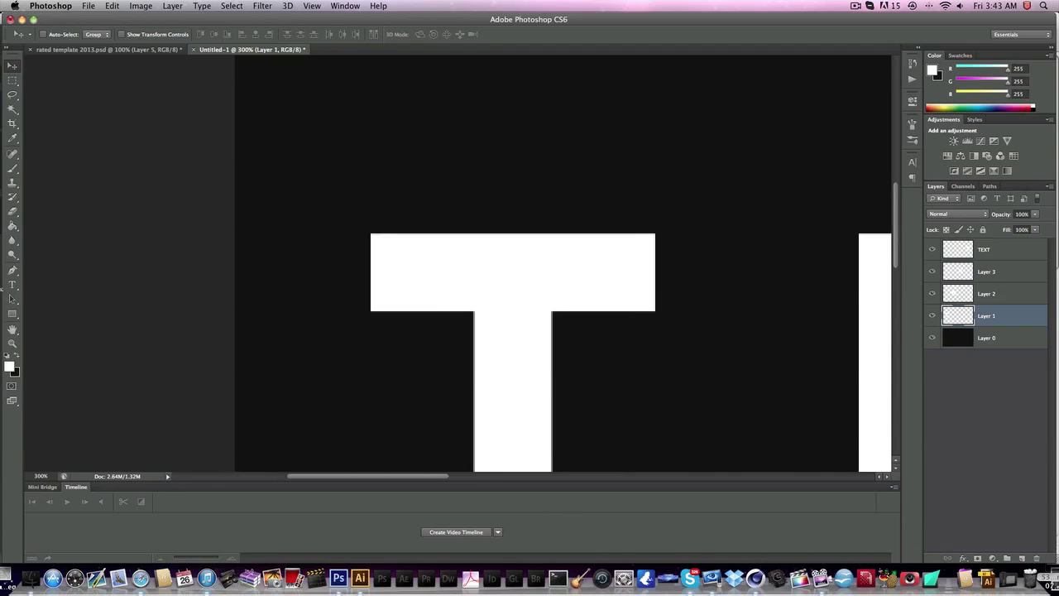
- Place and undo a test Pen anchor at the T's inner corner, then select Layer 2
click(13, 271)
scroll(661, 330, down, 5)
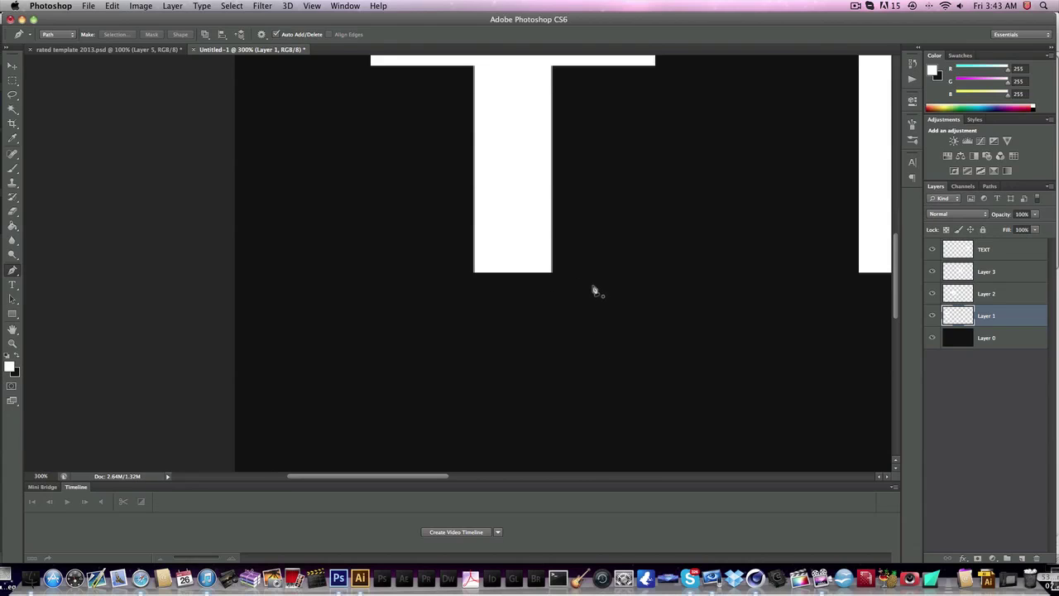
scroll(591, 289, up, 3)
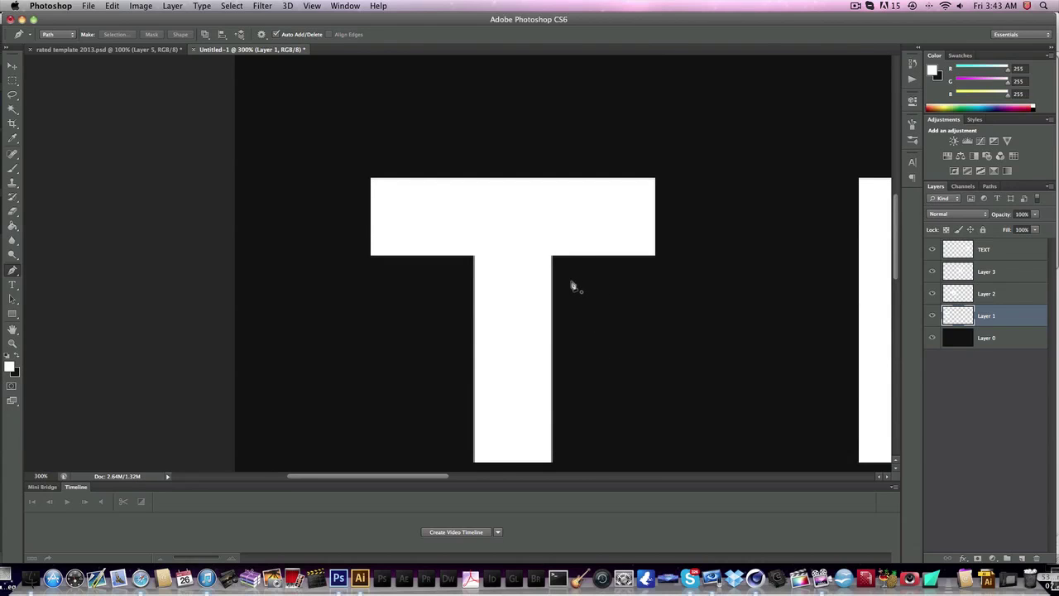
scroll(496, 283, up, 3)
scroll(496, 283, right, 3)
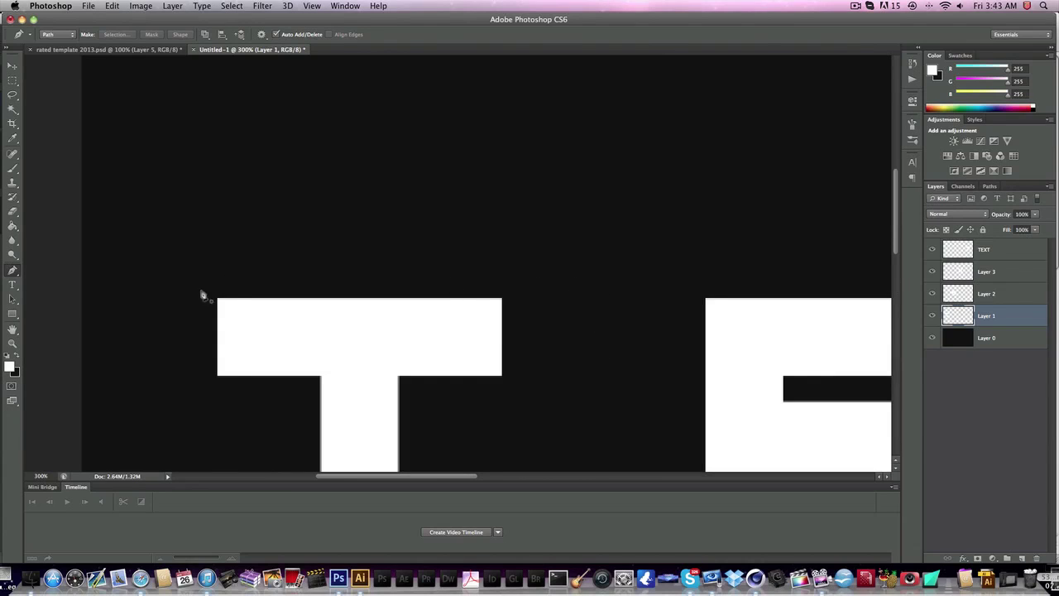
scroll(347, 367, right, 4)
scroll(346, 367, down, 2)
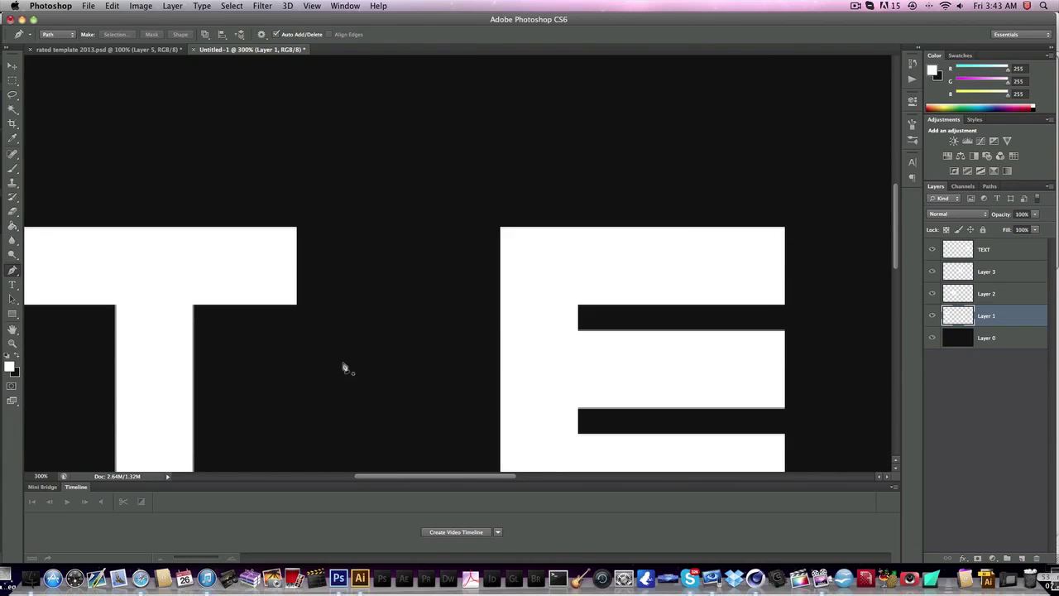
scroll(346, 367, left, 4)
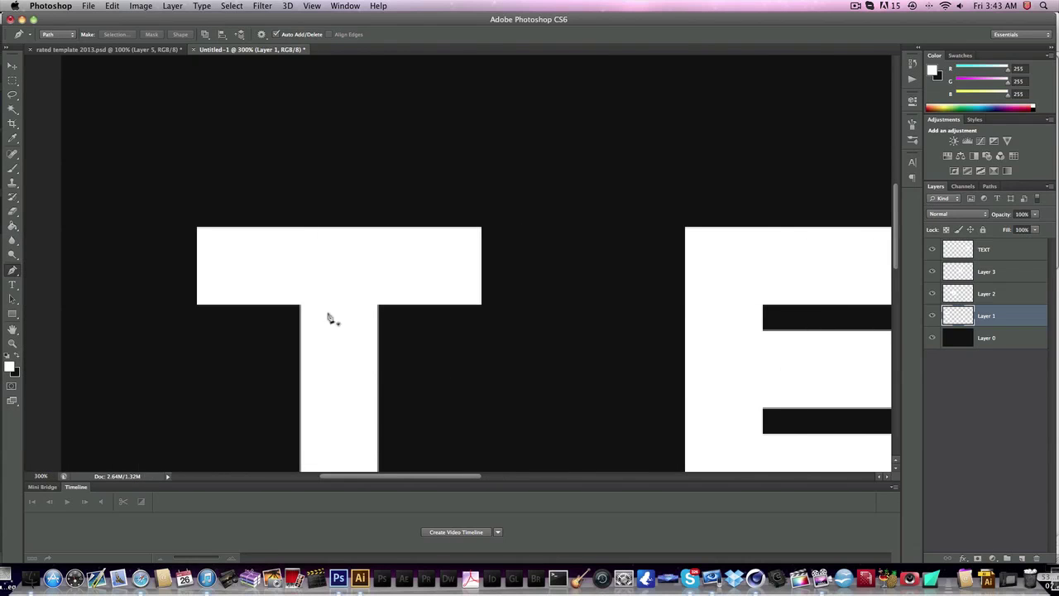
click(378, 306)
scroll(615, 307, right, 8)
scroll(605, 312, left, 8)
scroll(604, 315, right, 1)
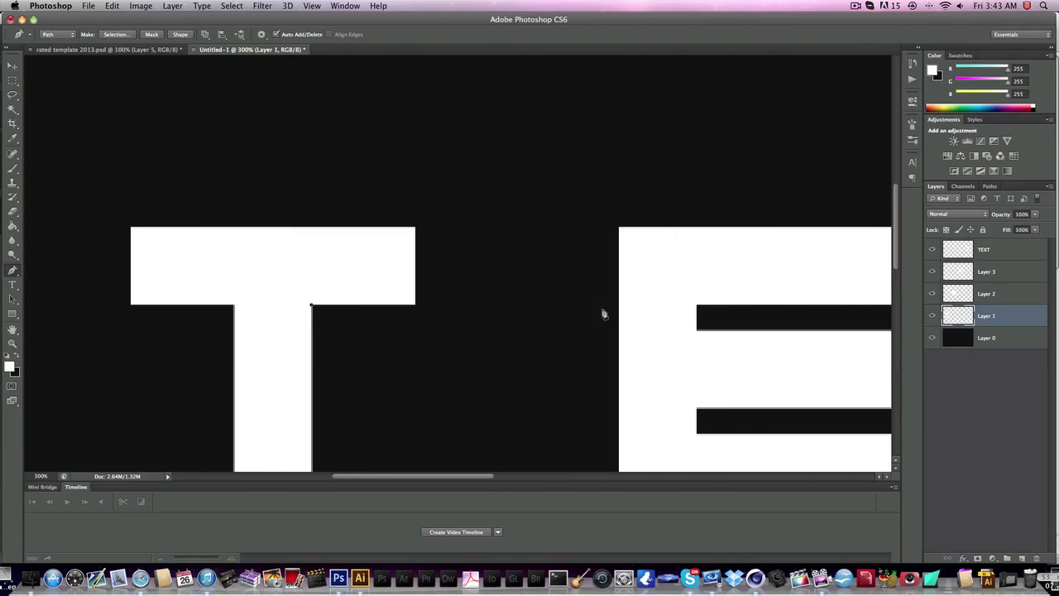
key(super+z)
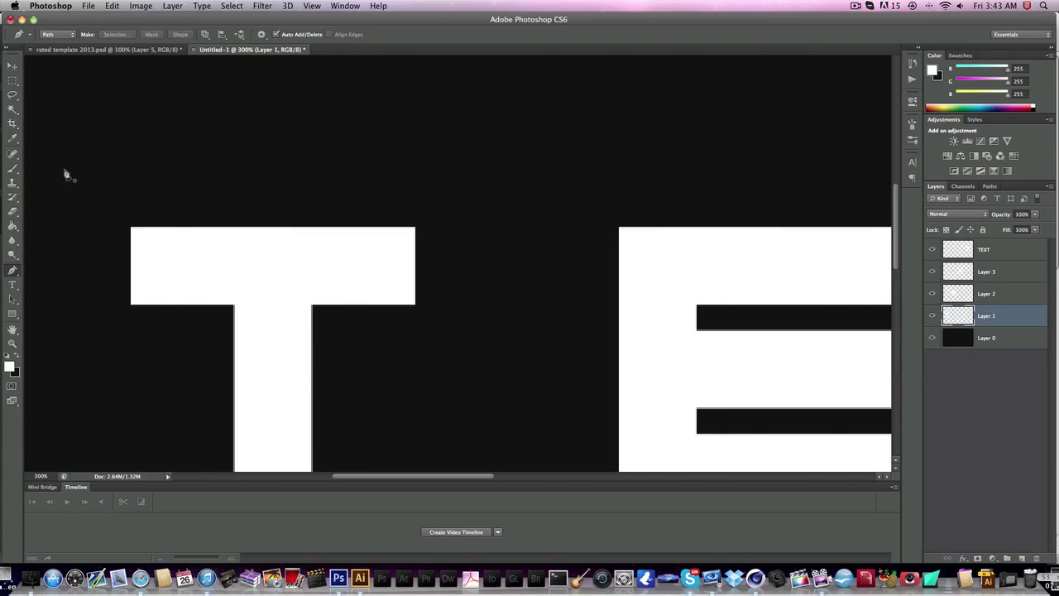
click(12, 64)
click(1013, 292)
- Drag the E (Layer 2) left until its top bar meets the T, then merge Layer 1 into it
drag(787, 298, 500, 281)
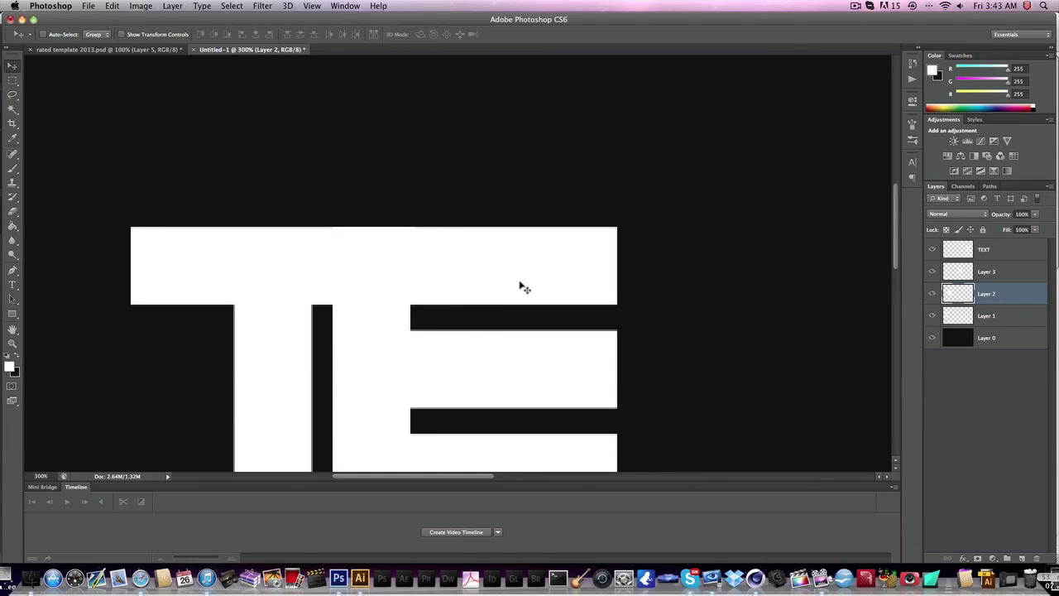
click(12, 284)
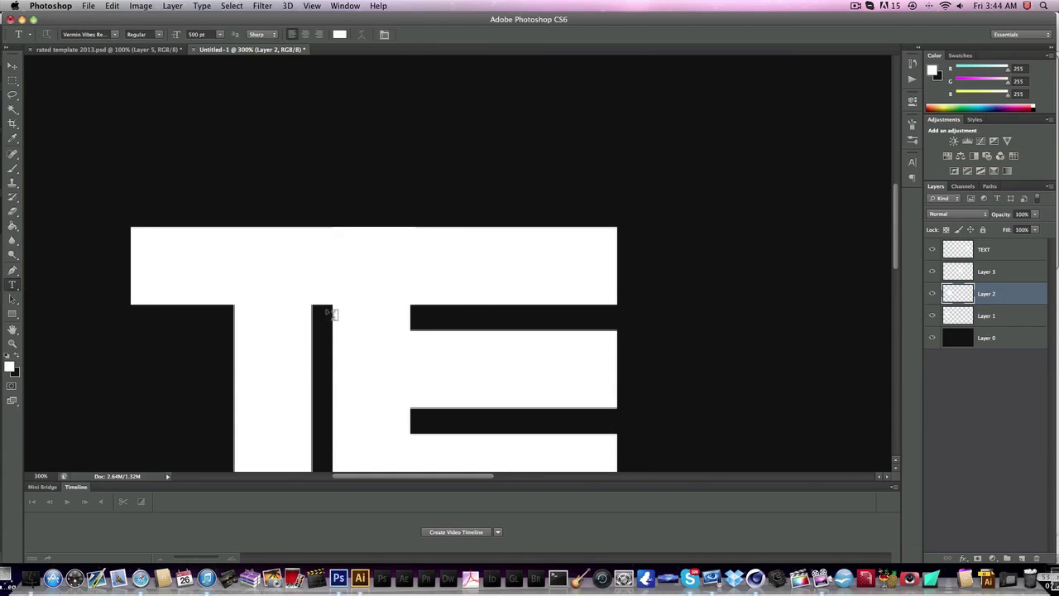
key(p)
right_click(1000, 320)
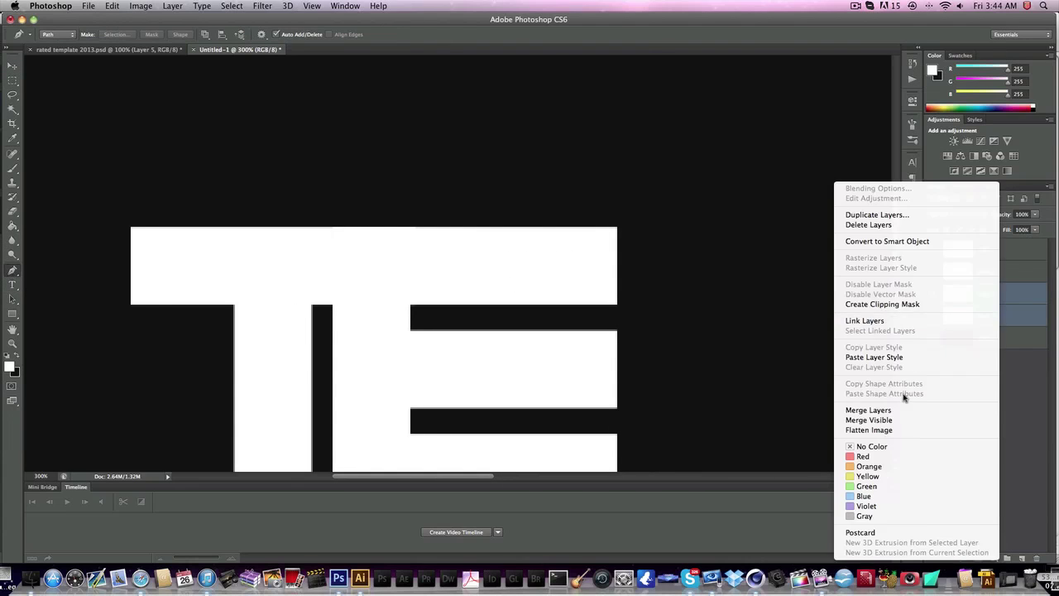
click(905, 413)
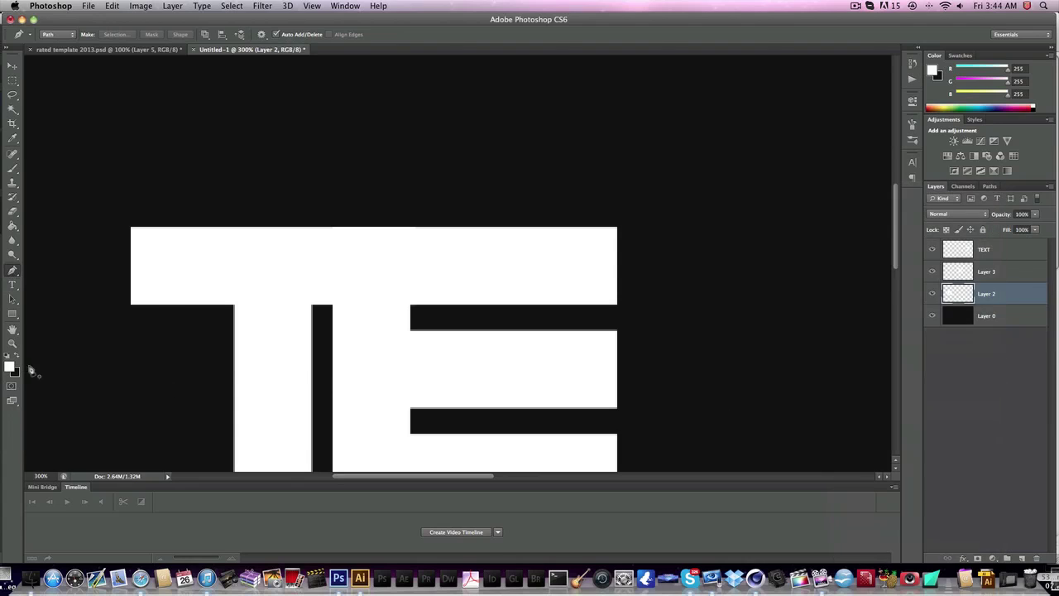
- Draw a thin band-shaped path just under the joined top bar, spanning the T and E
click(131, 306)
shift+click(652, 317)
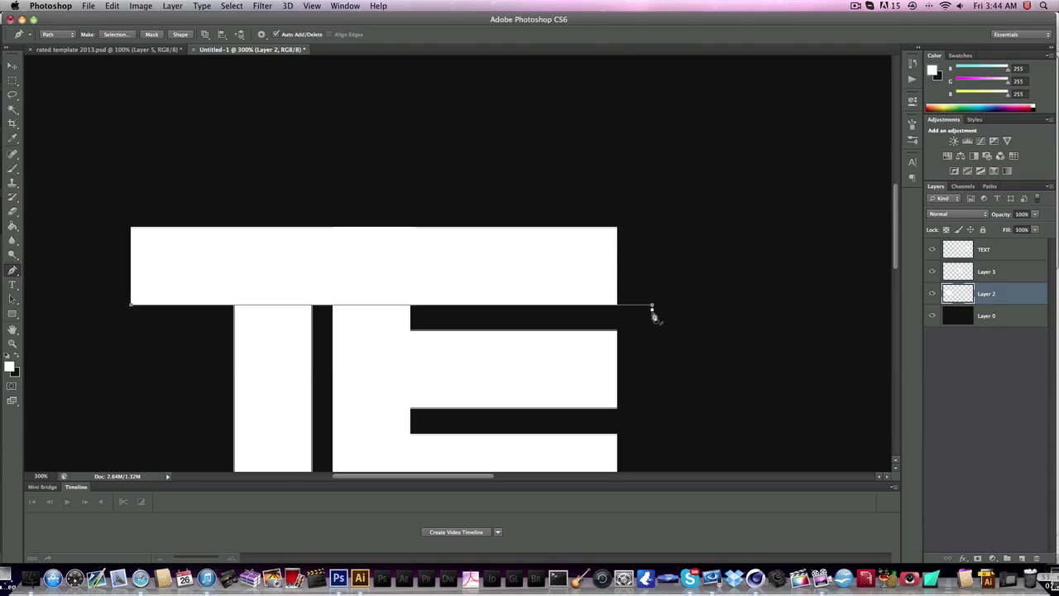
shift+click(166, 314)
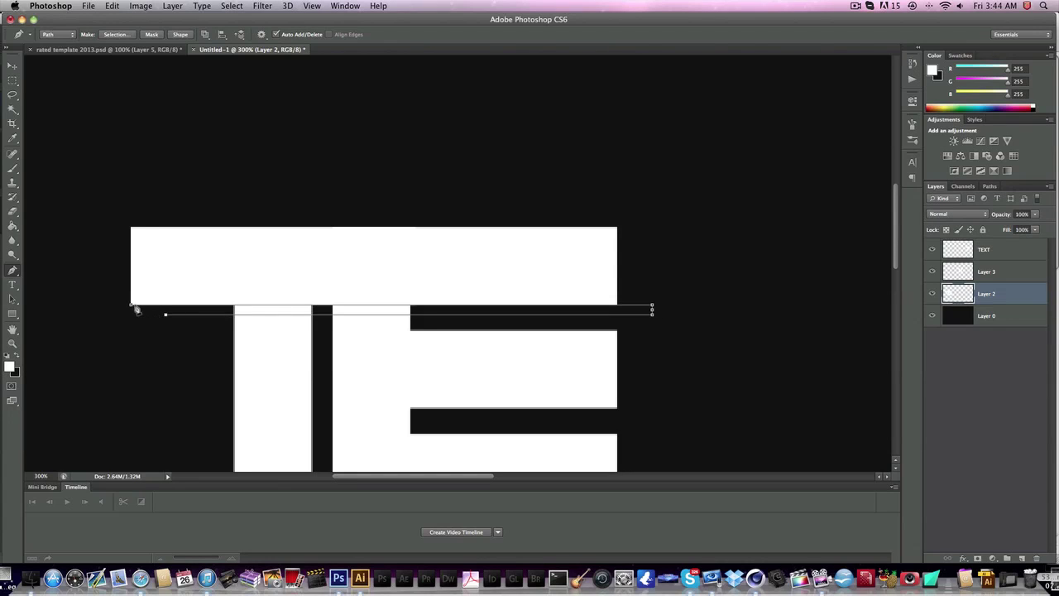
key(super+z)
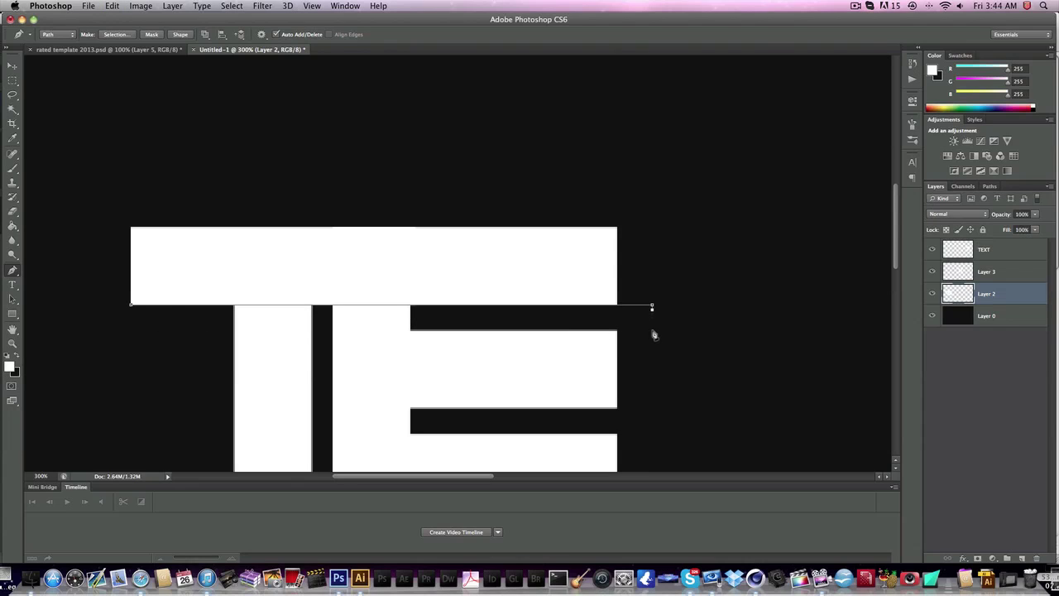
shift+click(157, 313)
key(super+z)
shift+click(278, 325)
shift+click(134, 324)
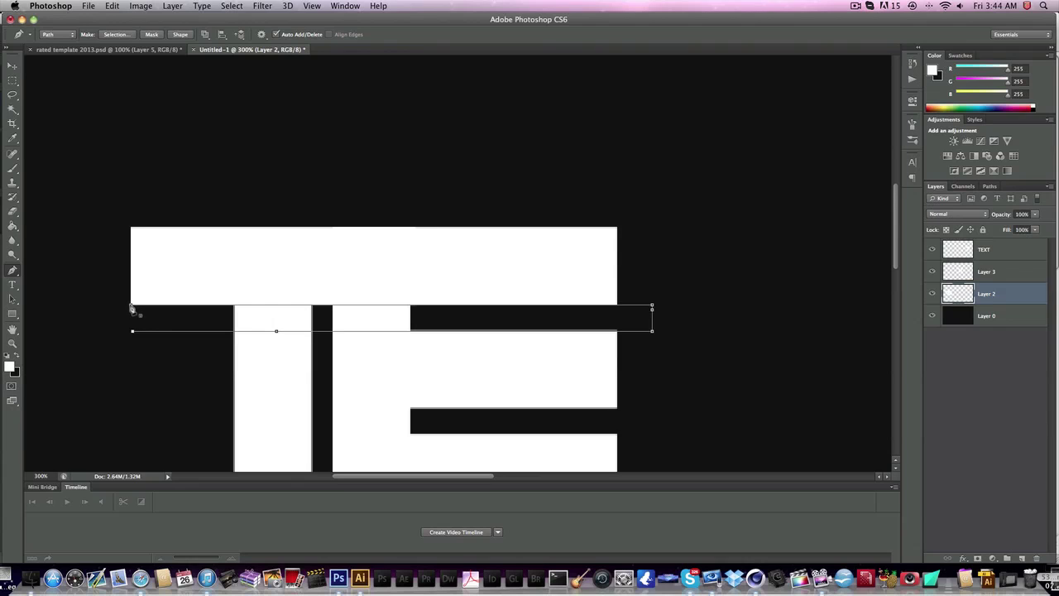
click(132, 307)
- Turn the band path into a selection to cut the gap beneath the top bar
right_click(245, 280)
click(281, 333)
key(Return)
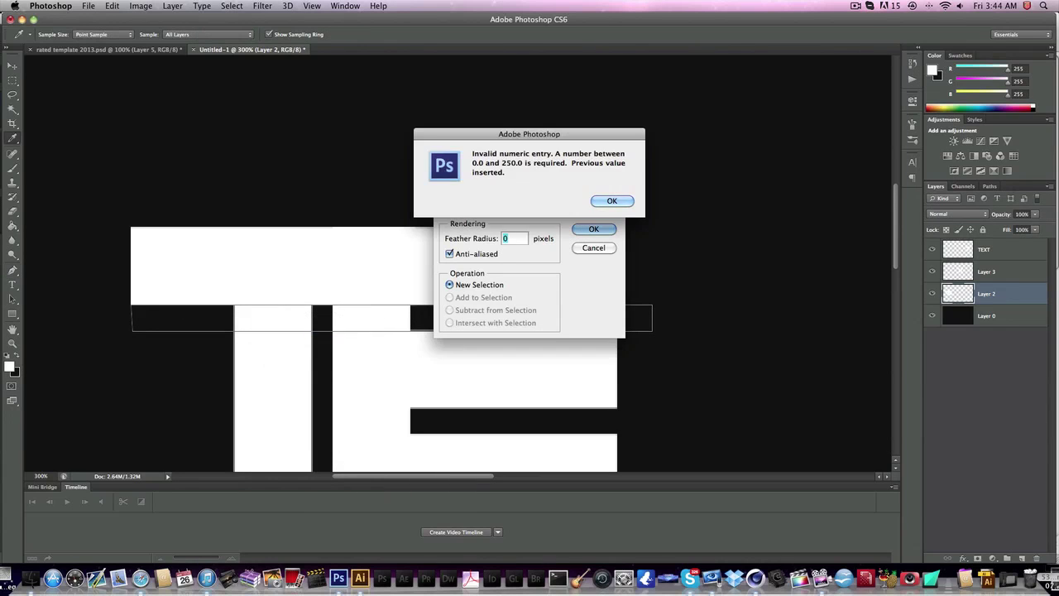
key(Return)
key(Return)
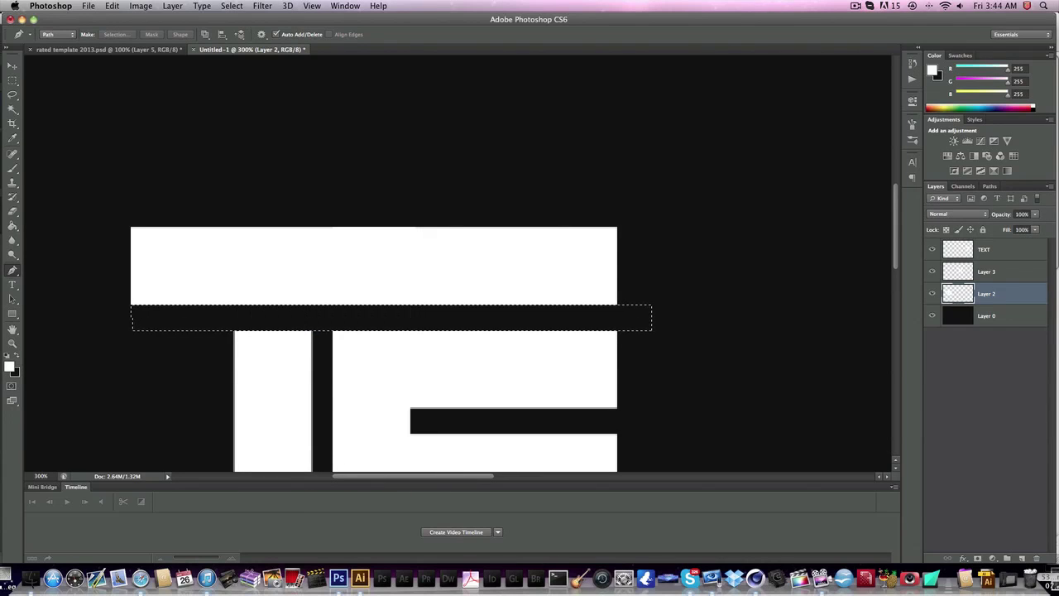
scroll(439, 331, down, 5)
scroll(466, 322, up, 3)
scroll(466, 322, right, 1)
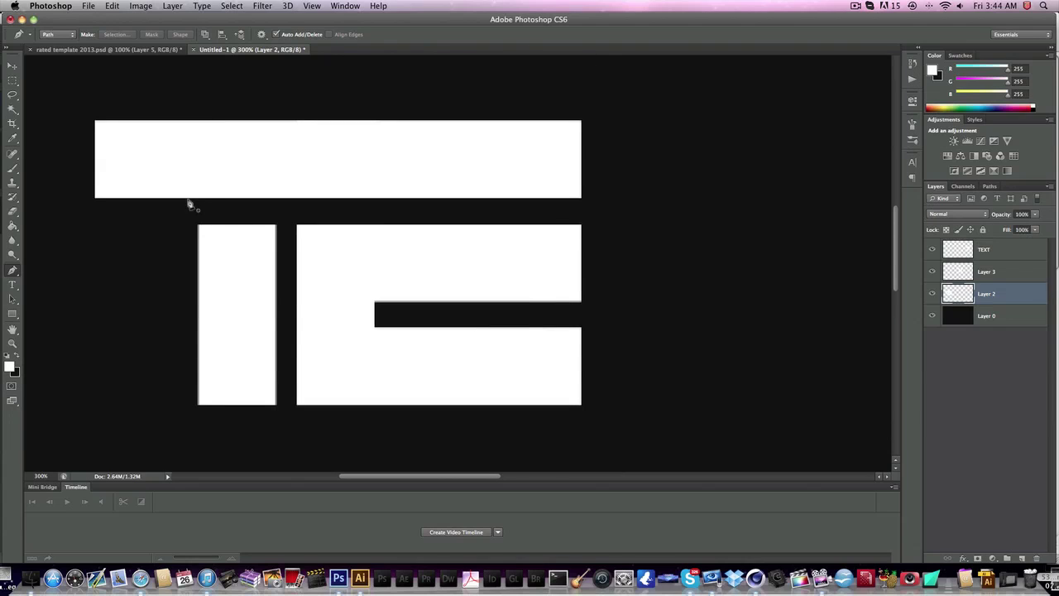
- Cut a diagonal slant into the right end of the top bar
click(584, 117)
click(487, 215)
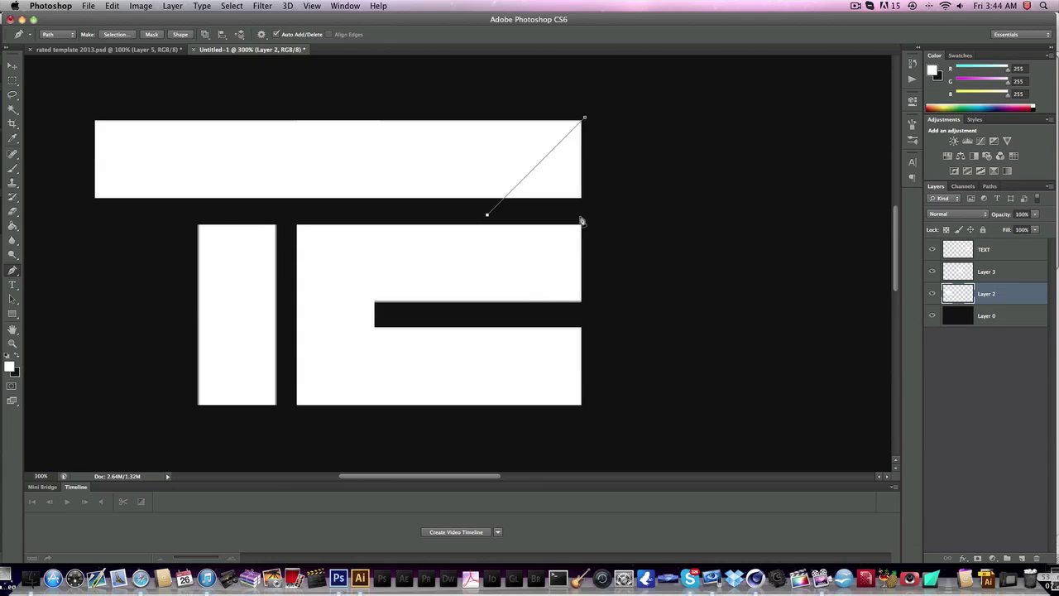
click(611, 216)
click(611, 143)
right_click(655, 112)
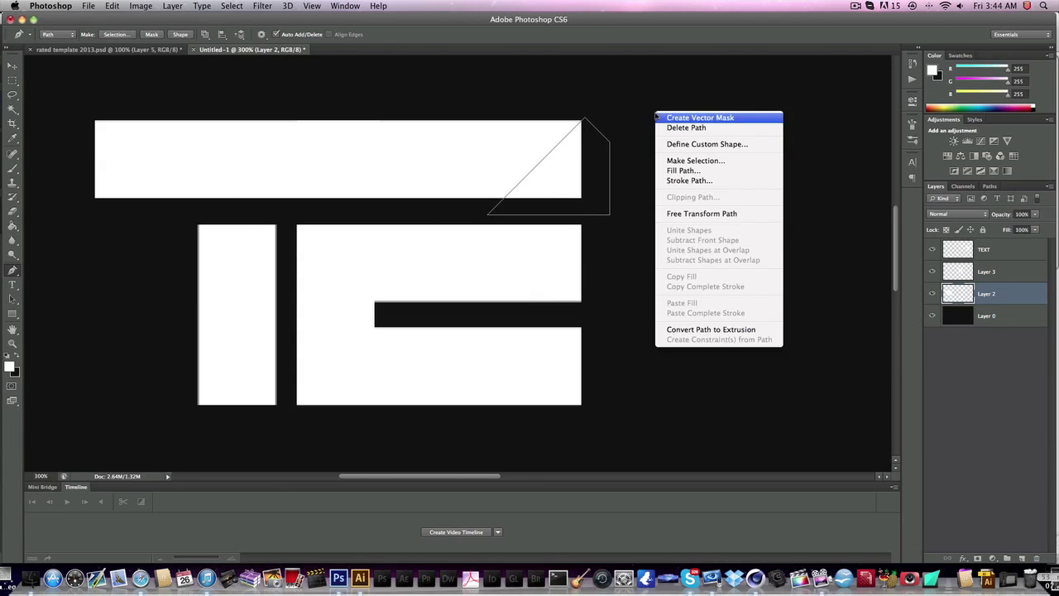
click(705, 159)
key(Return)
key(Delete)
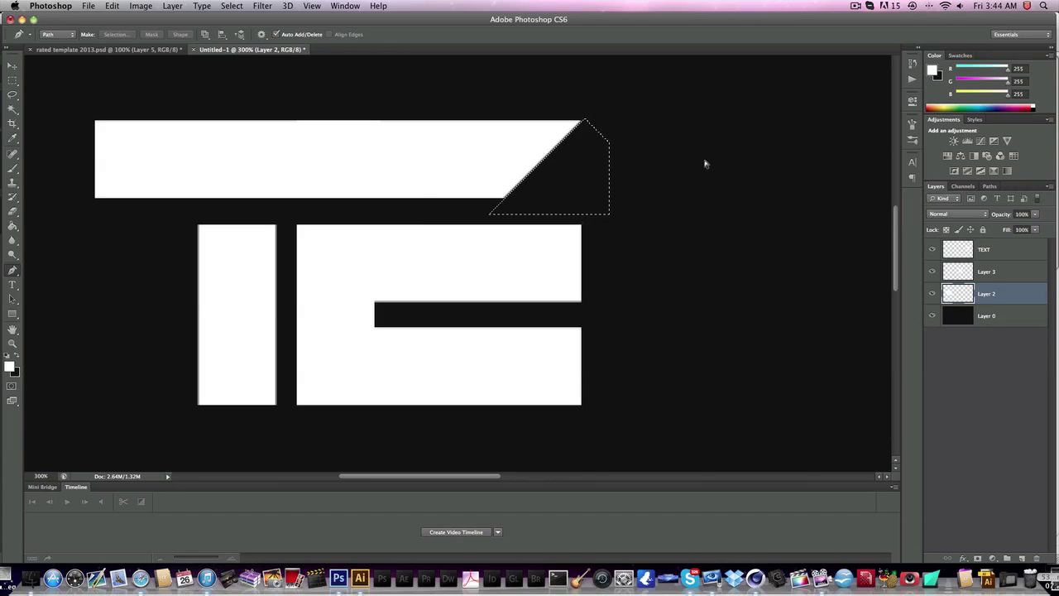
key(ctrl+d)
- Delete a triangle from the E's lower-right corner to slant it
click(583, 408)
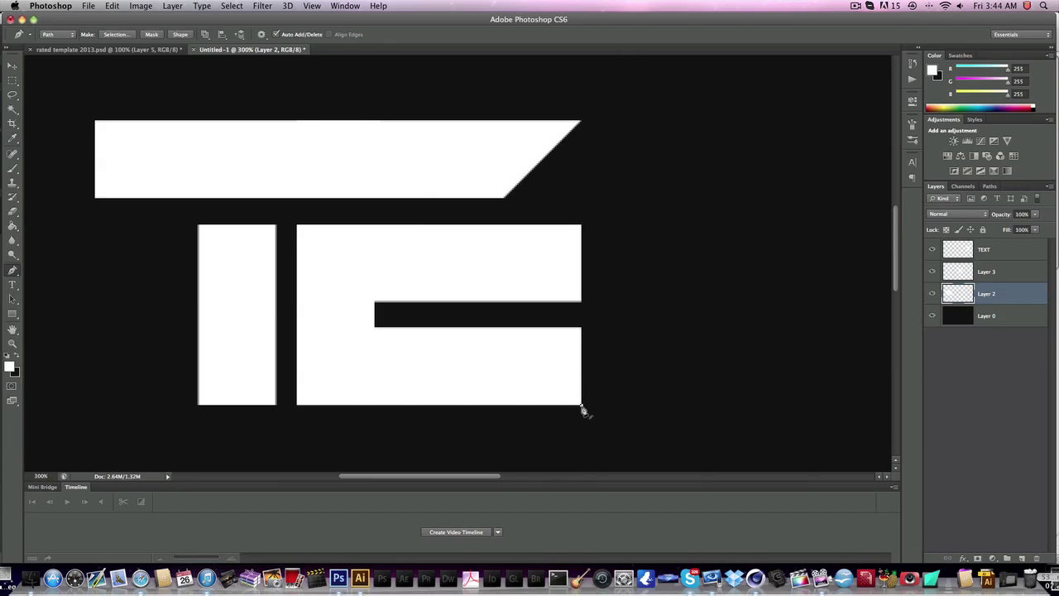
click(495, 320)
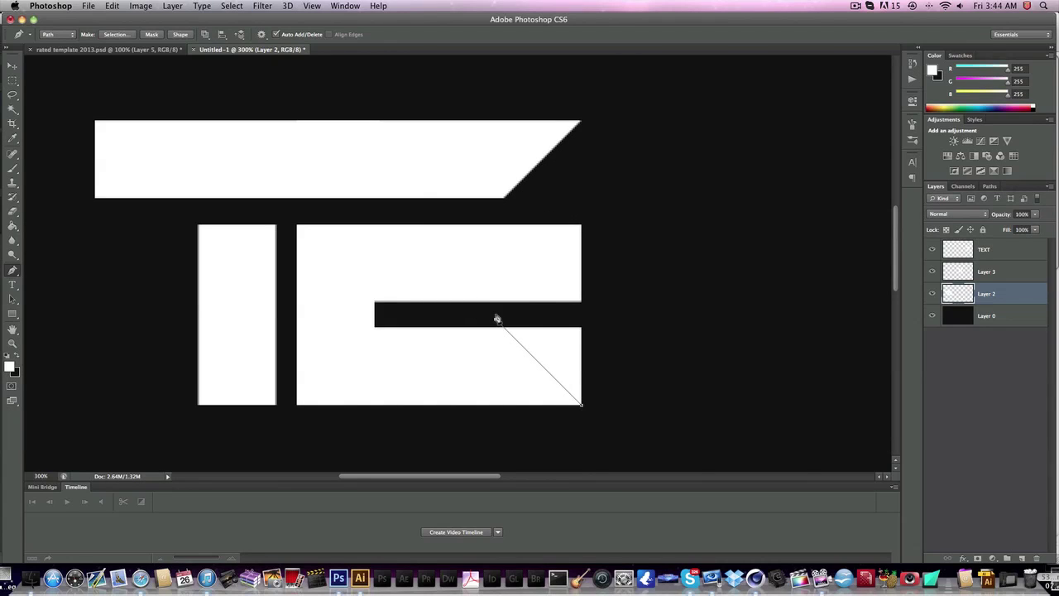
click(584, 408)
right_click(610, 381)
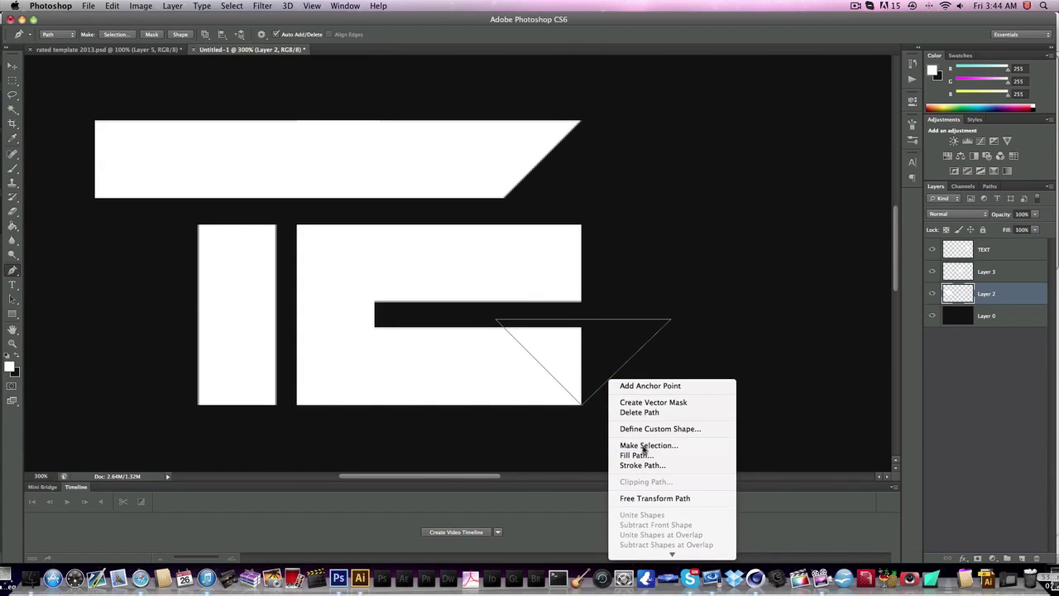
click(644, 444)
key(Return)
key(Delete)
key(super+d)
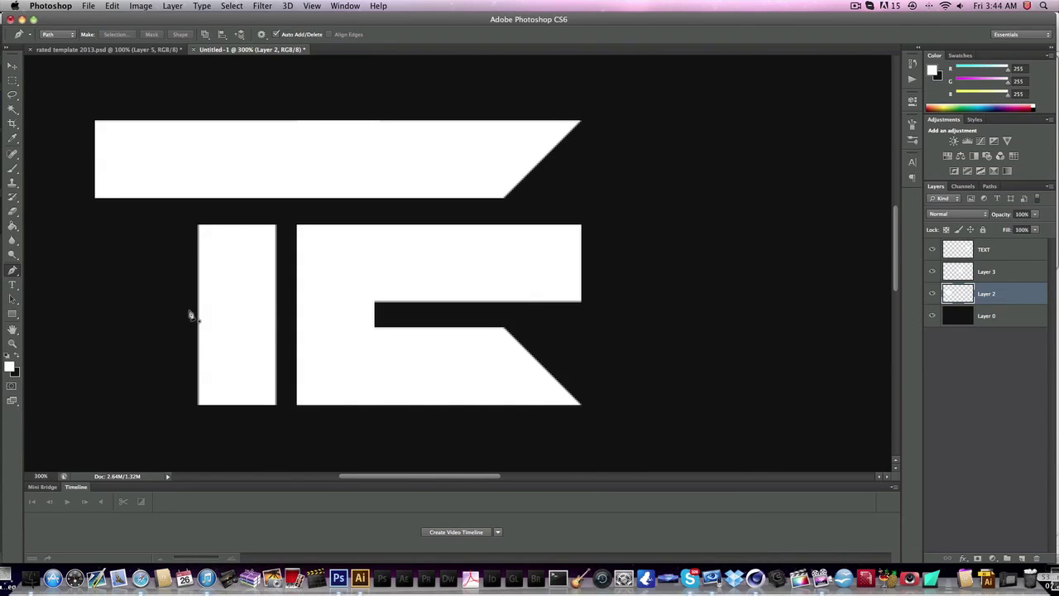
- Outline a downward extension of the stem with a slanted lower-right corner
scroll(282, 413, down, 5)
scroll(323, 170, left, 4)
scroll(337, 157, up, 2)
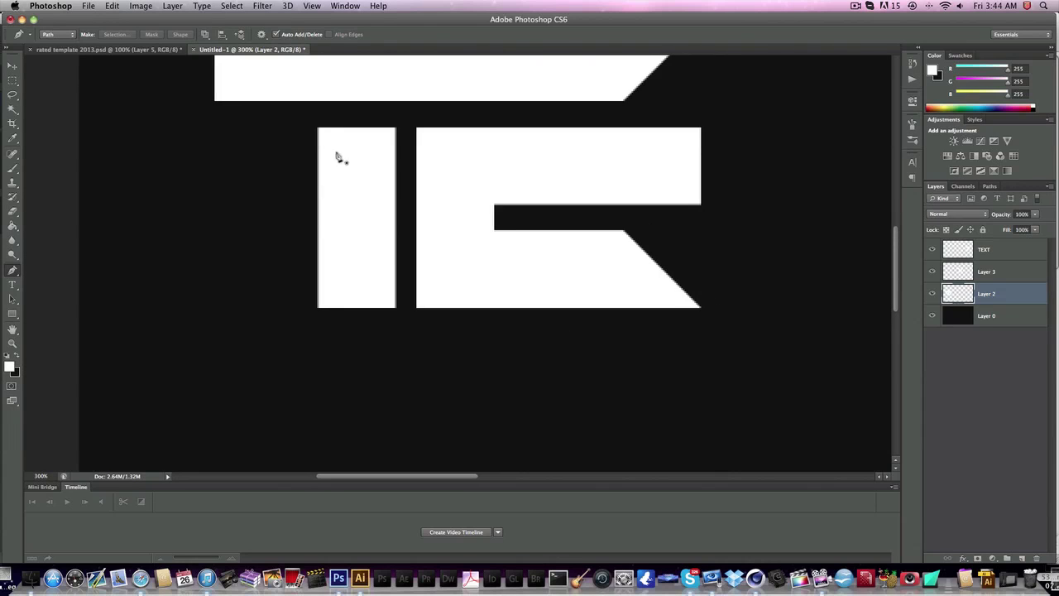
click(318, 129)
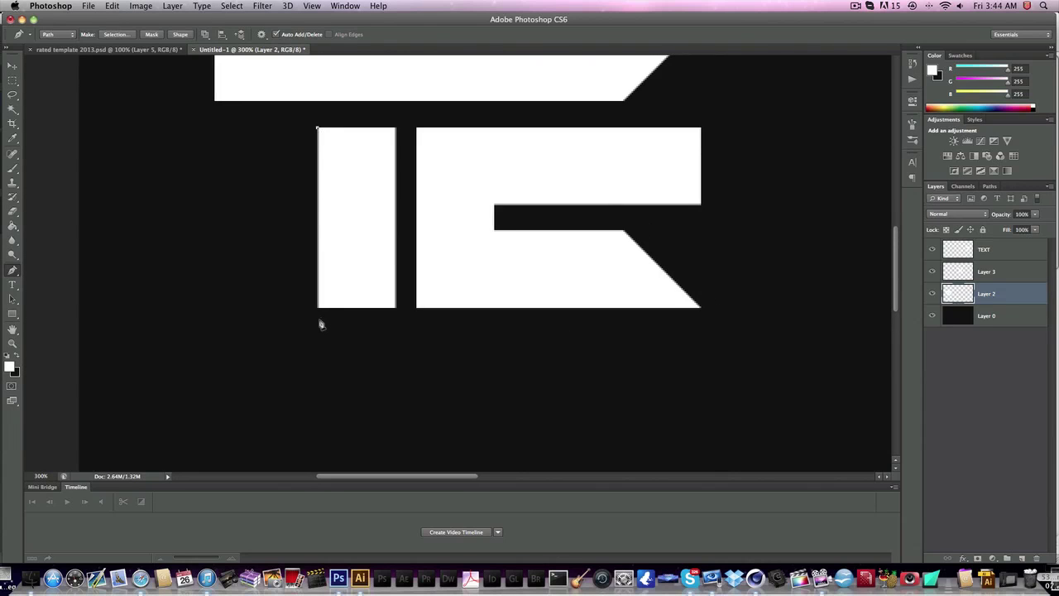
click(315, 419)
click(372, 375)
key(super+z)
click(393, 230)
key(super+z)
key(super+alt+z)
click(396, 349)
click(396, 217)
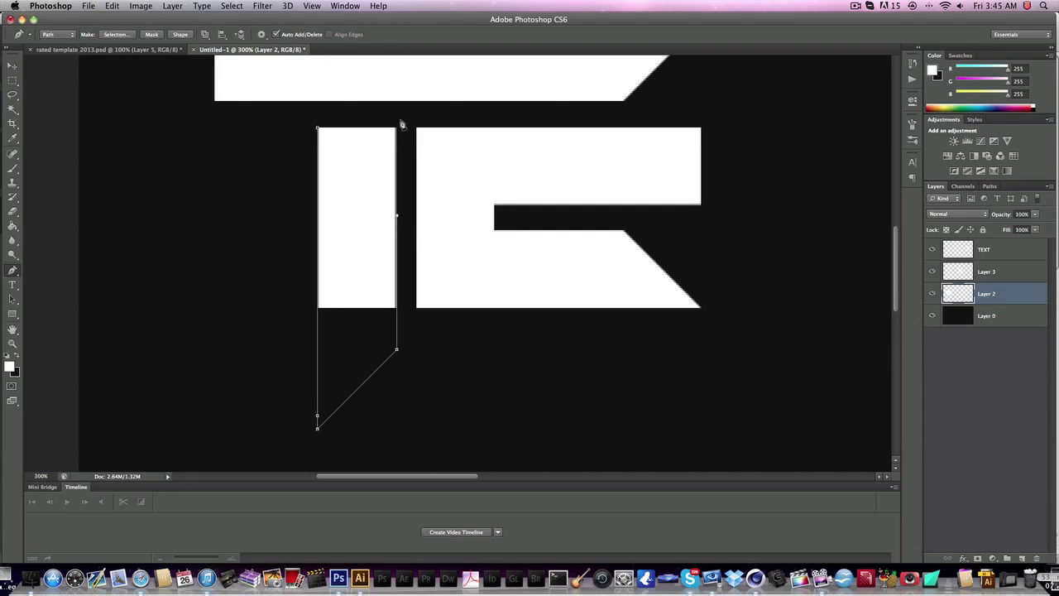
click(316, 131)
- Fill the stem outline with white and delete the leftover path
right_click(331, 154)
click(377, 222)
key(Return)
right_click(378, 221)
click(400, 239)
scroll(399, 239, up, 3)
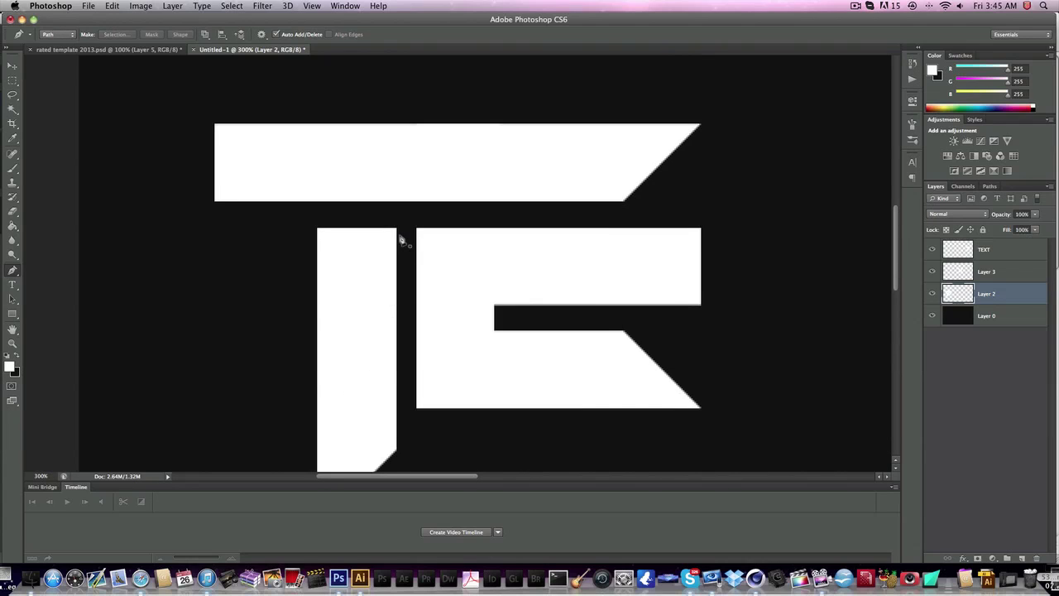
scroll(402, 237, down, 3)
scroll(402, 237, up, 3)
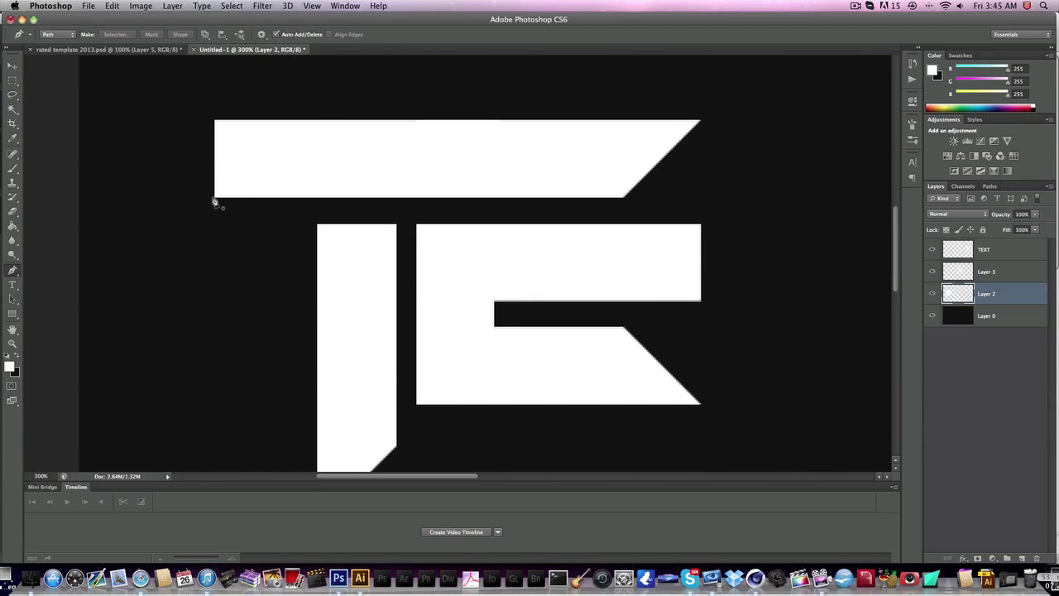
- Fill a white triangle above the top bar's lower-left corner
click(216, 200)
click(320, 94)
click(167, 94)
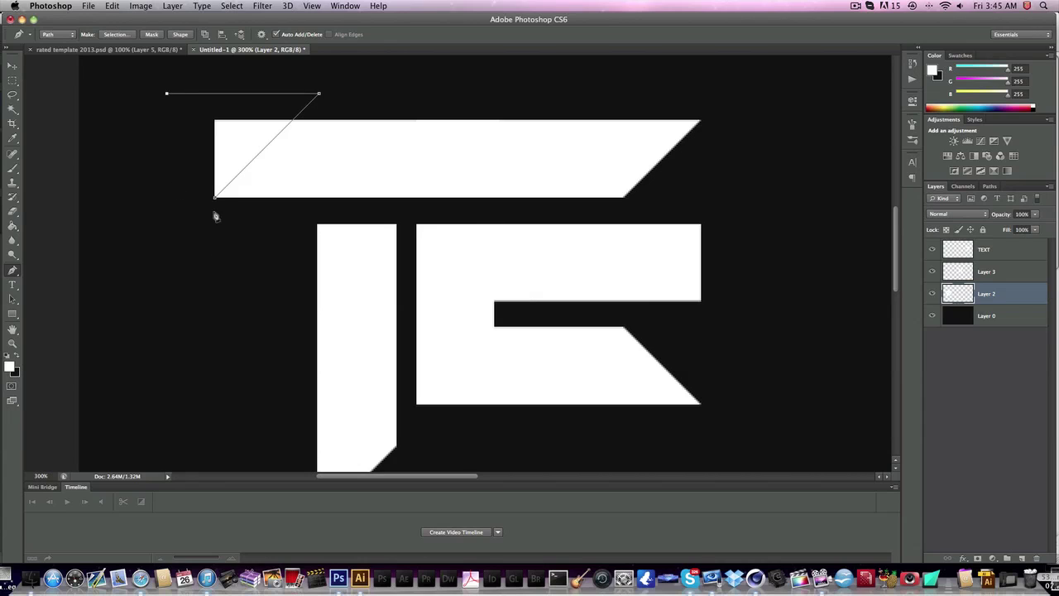
click(216, 200)
right_click(273, 215)
click(306, 266)
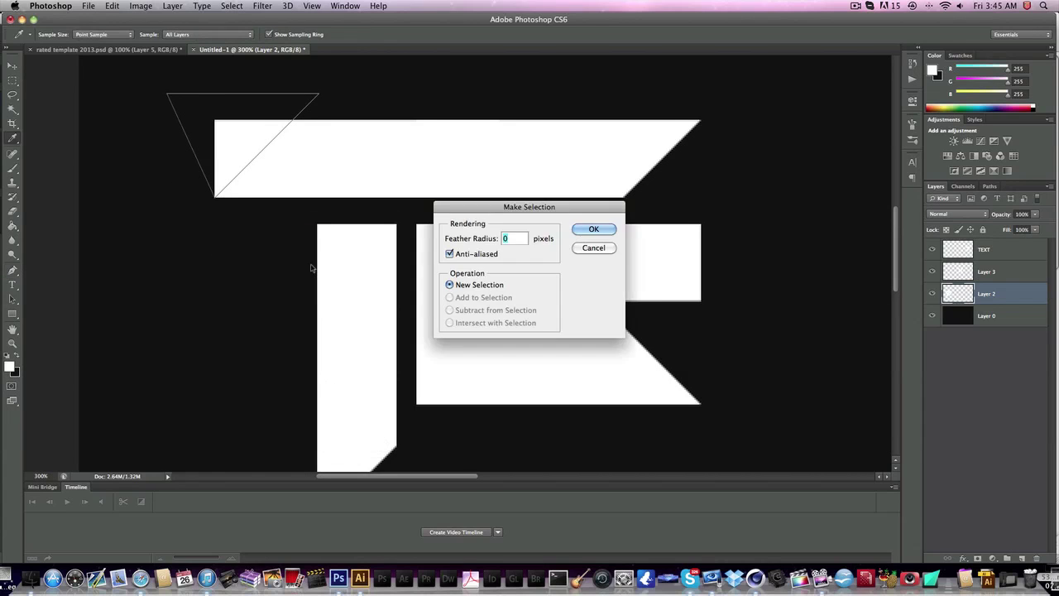
key(Return)
key(alt+BackSpace)
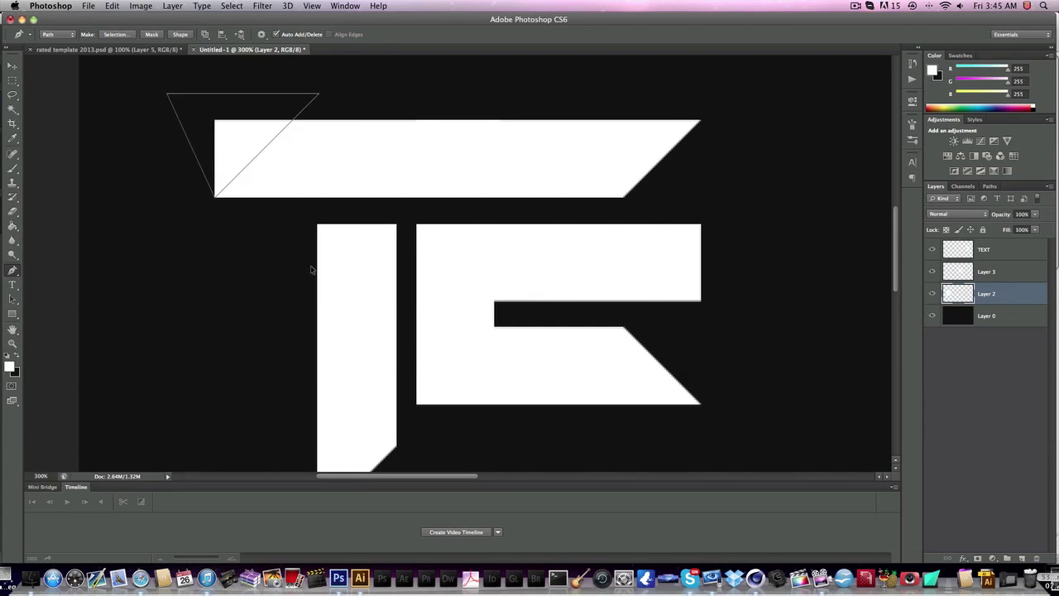
key(ctrl+d)
key(Escape)
- Cut away the top bar's left corner to give it a slanted end
click(214, 120)
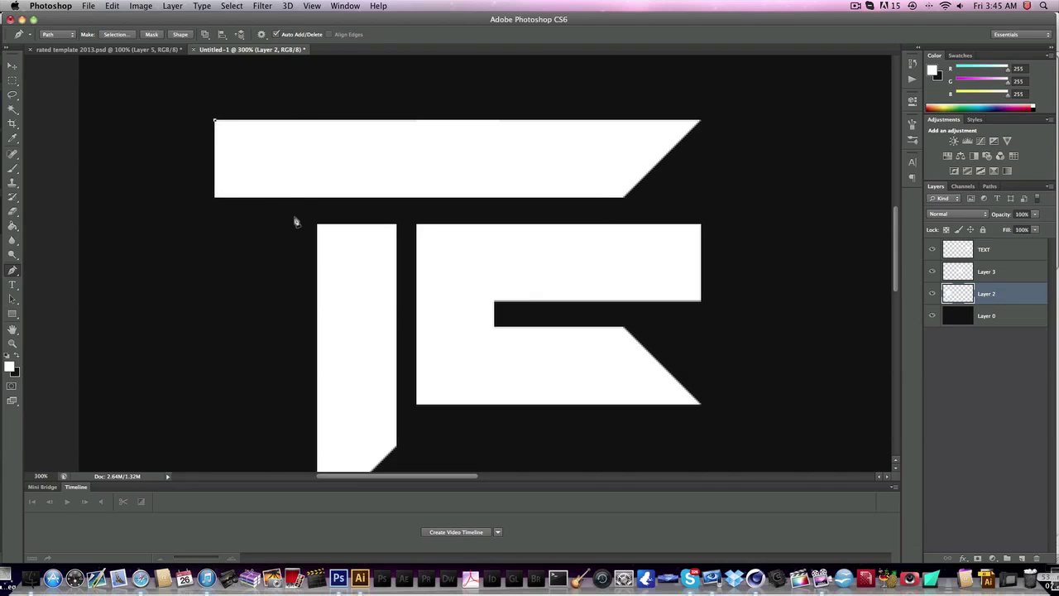
click(295, 199)
click(173, 199)
click(173, 168)
click(215, 121)
right_click(314, 132)
click(348, 174)
key(Return)
key(Delete)
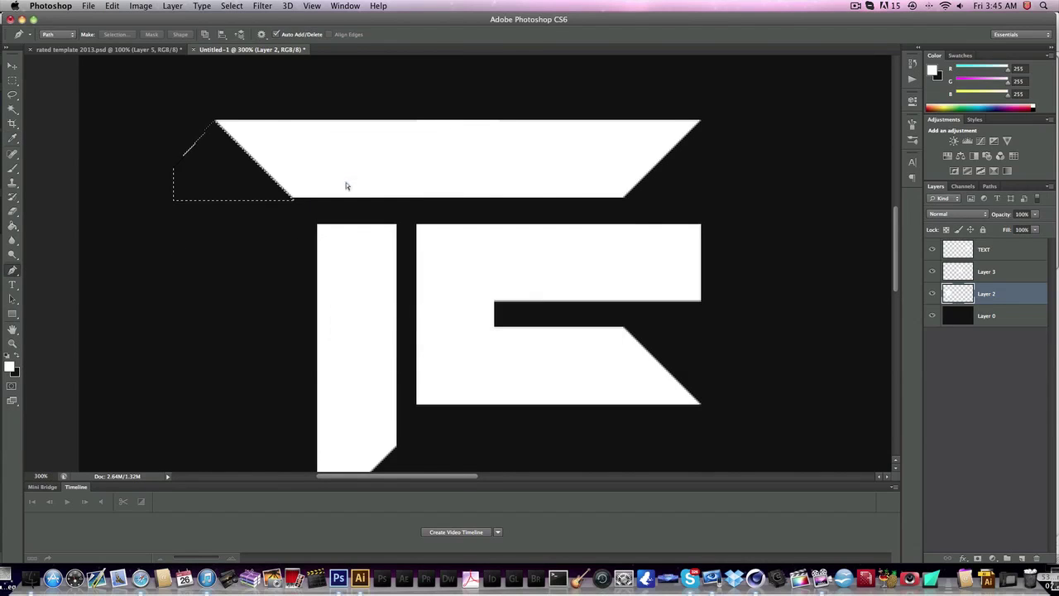
key(super+d)
scroll(386, 185, right, 5)
scroll(319, 190, left, 8)
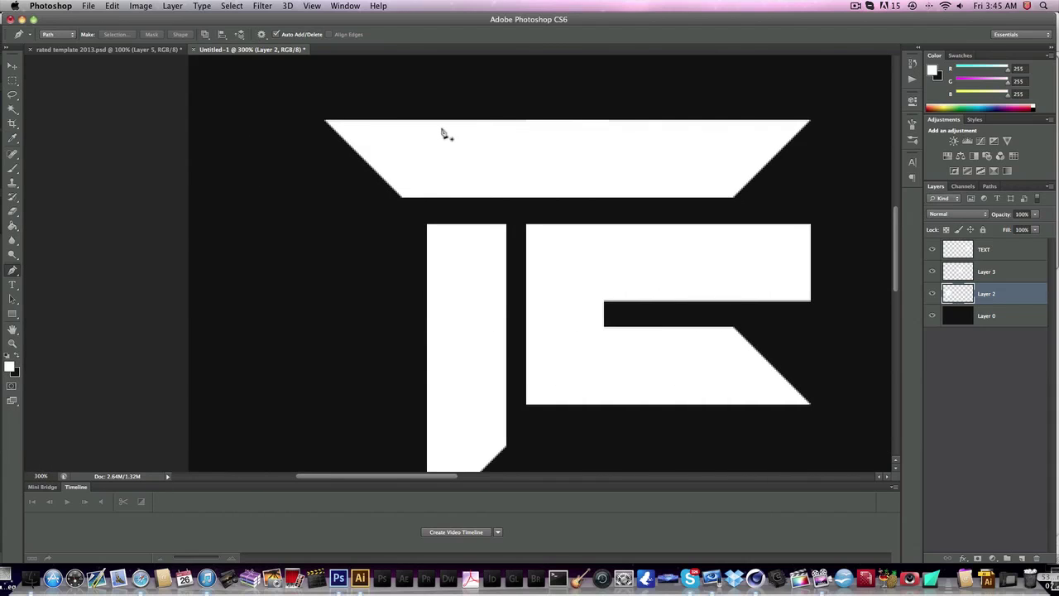
- Fill a new layer with a white bar piece extending the top bar left, slanted at its end
click(512, 101)
shift+click(512, 209)
shift+click(213, 209)
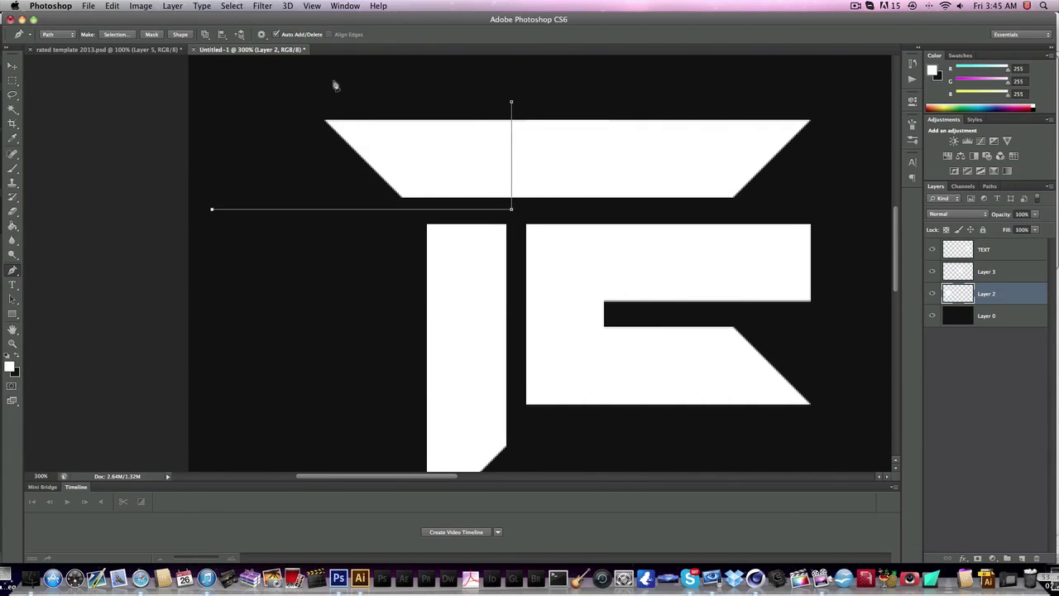
click(287, 134)
click(296, 100)
click(409, 91)
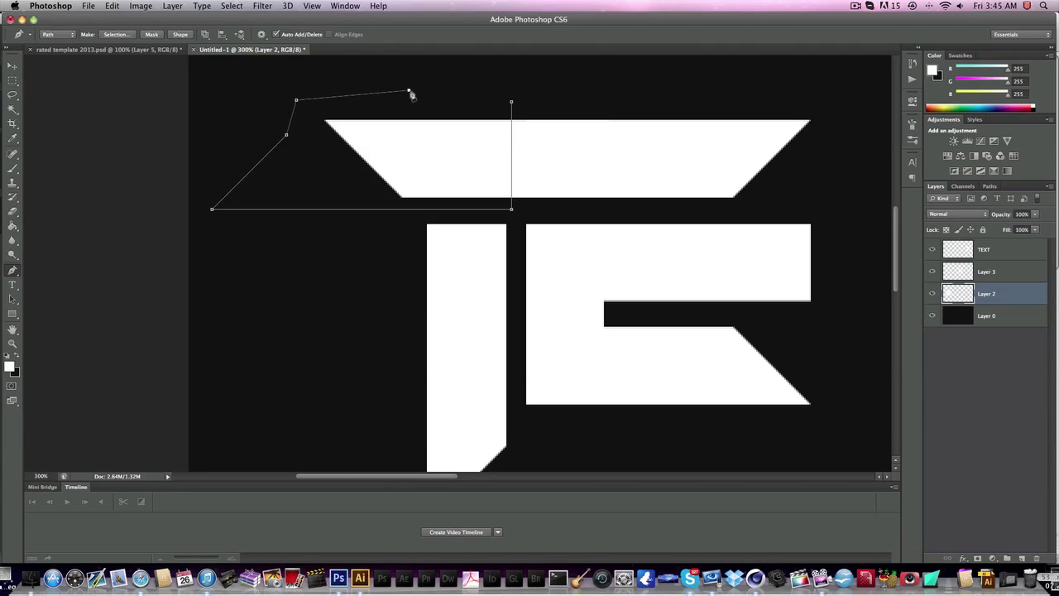
click(512, 102)
right_click(409, 157)
click(422, 202)
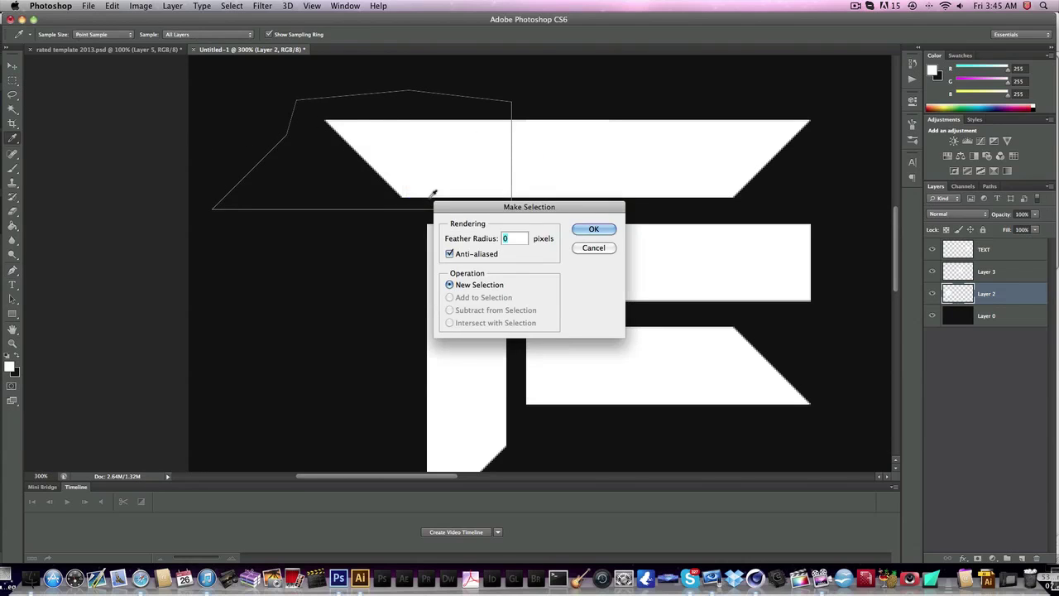
key(Return)
key(super+shift+alt+n)
key(alt+Delete)
key(super+d)
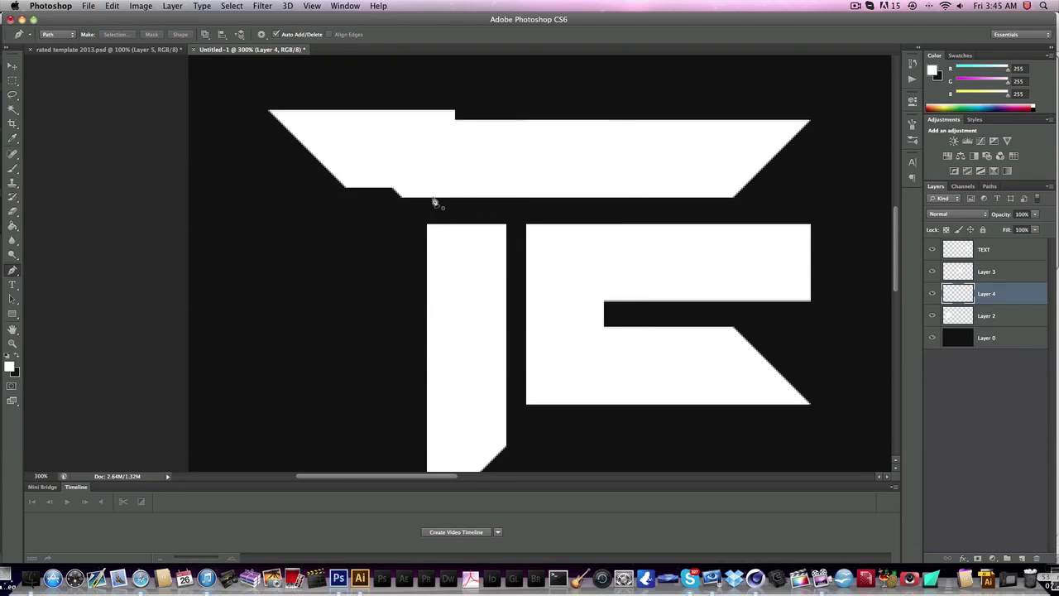
- Nudge the new white piece into line with the bar and merge it with Layer 2
click(12, 65)
drag(314, 144, 317, 154)
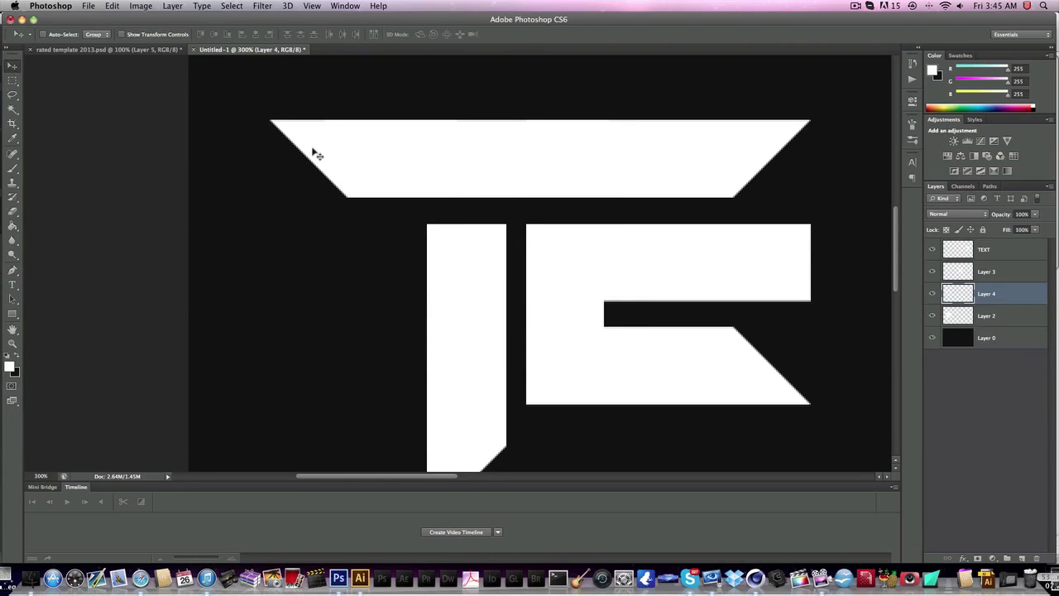
key(Left)
key(Left)
key(Left)
key(Left)
key(Left)
key(Left)
key(Left)
key(Left)
key(Left)
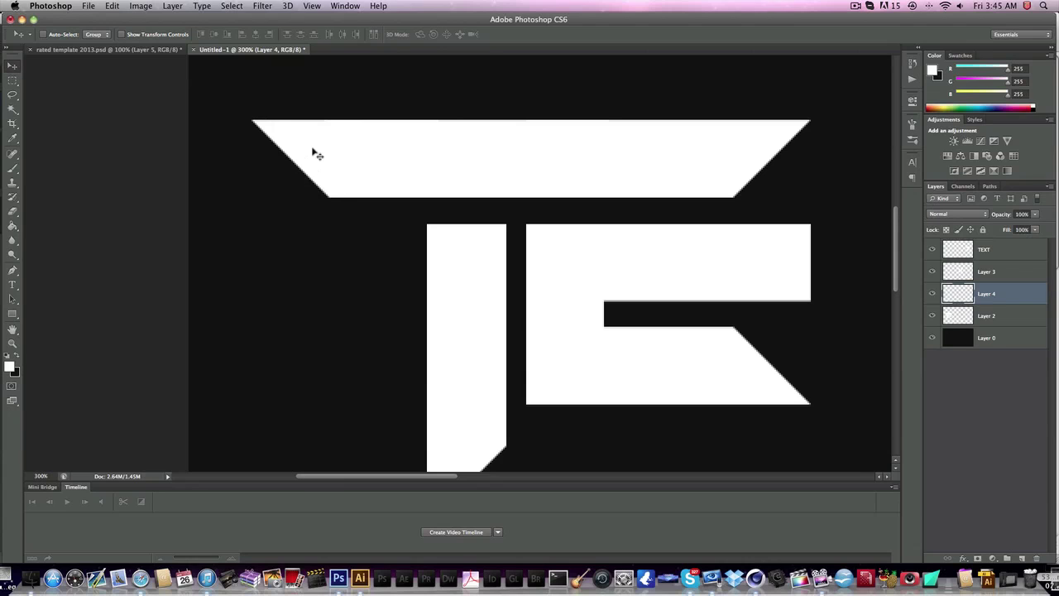
key(Left)
key(Left)
key(Left)
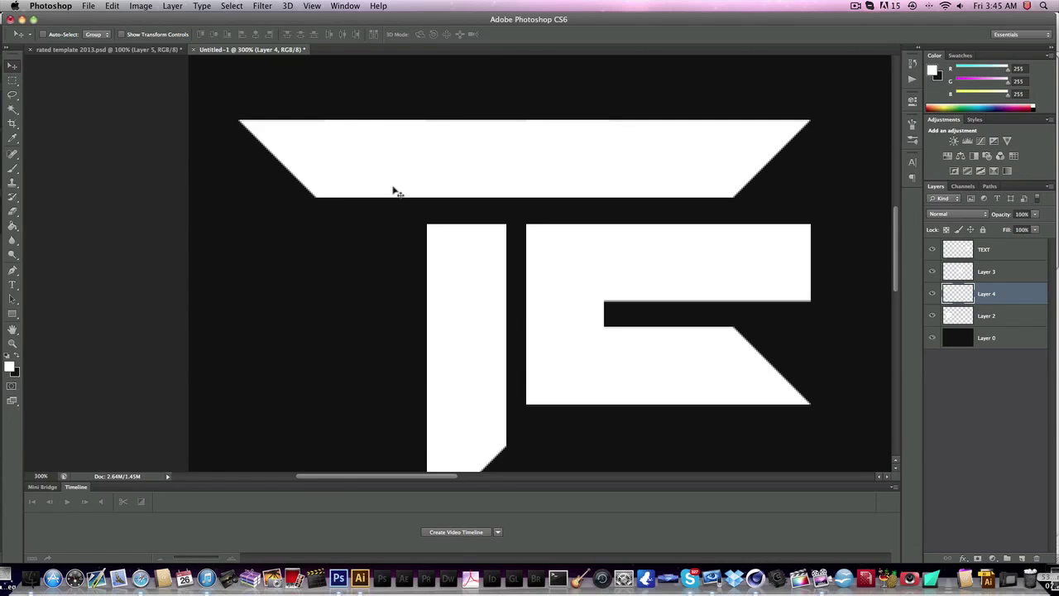
shift+click(965, 323)
right_click(966, 322)
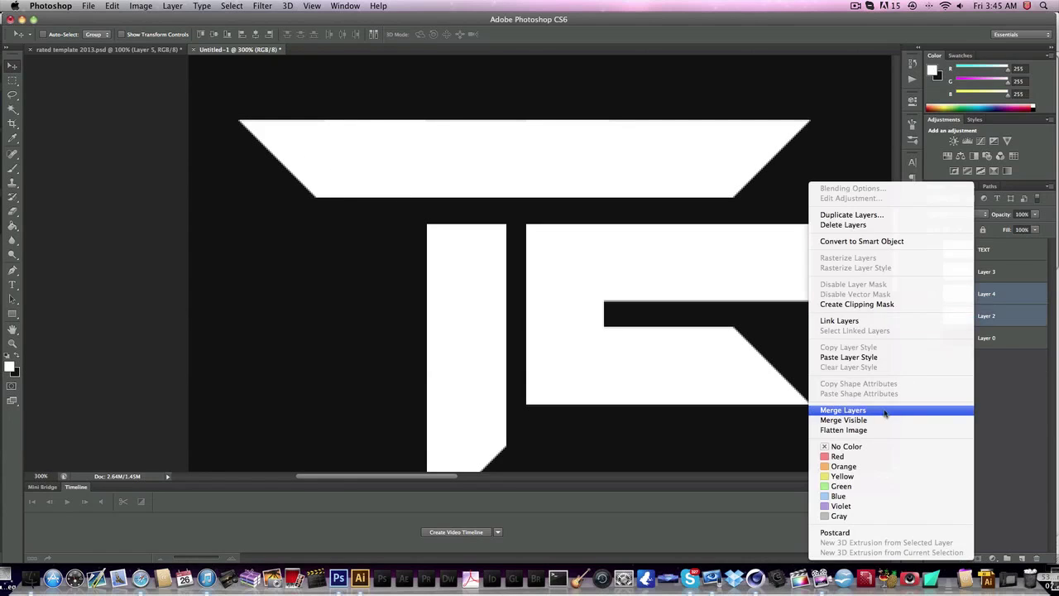
click(861, 404)
scroll(717, 362, right, 6)
scroll(717, 361, down, 2)
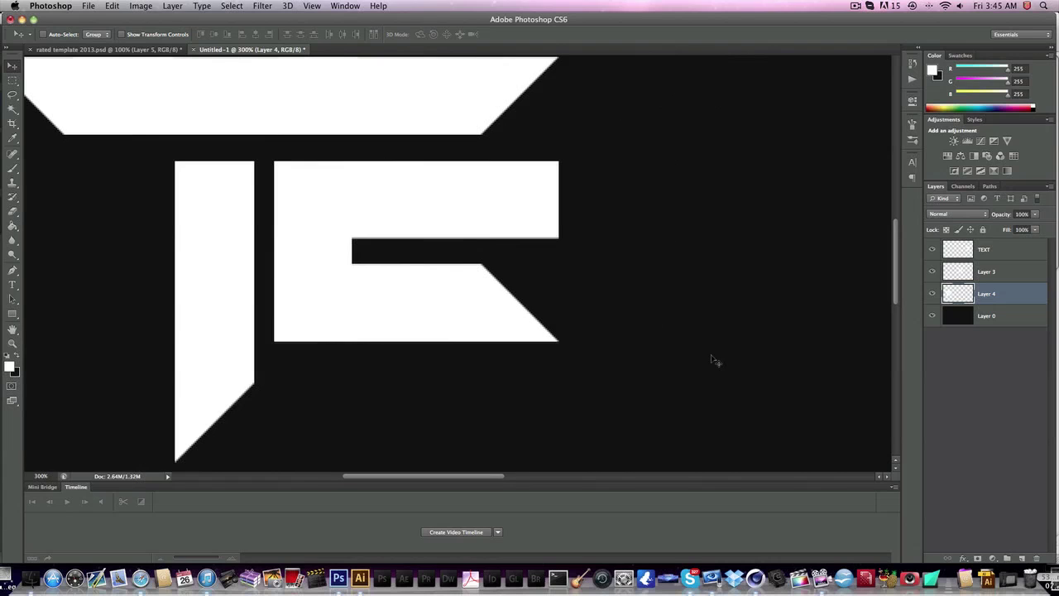
- Drag the X on Layer 3 left, closer to the E
click(12, 270)
click(992, 279)
scroll(662, 284, right, 10)
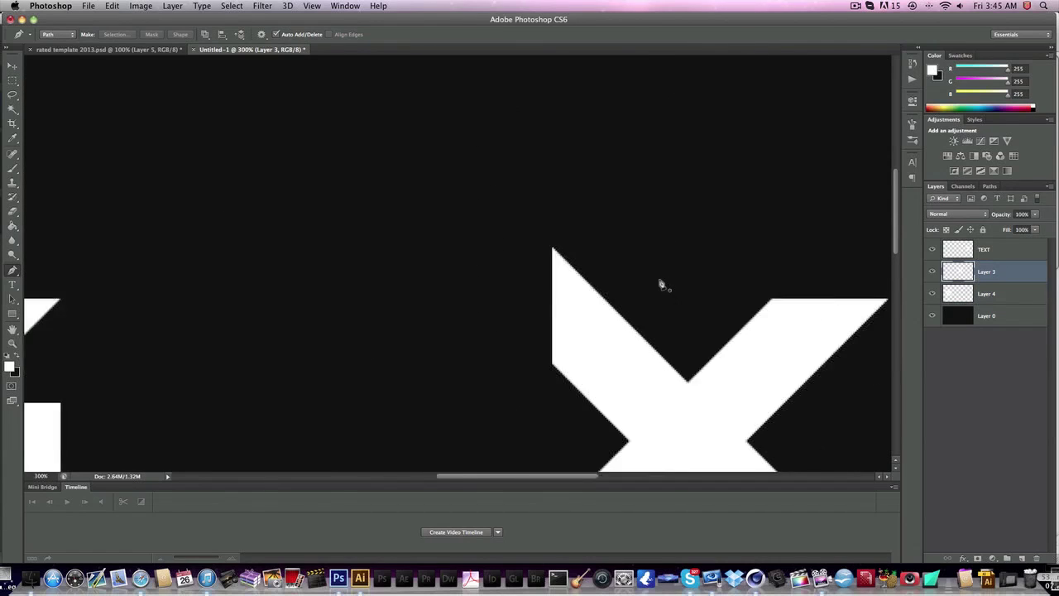
click(12, 66)
scroll(450, 161, left, 6)
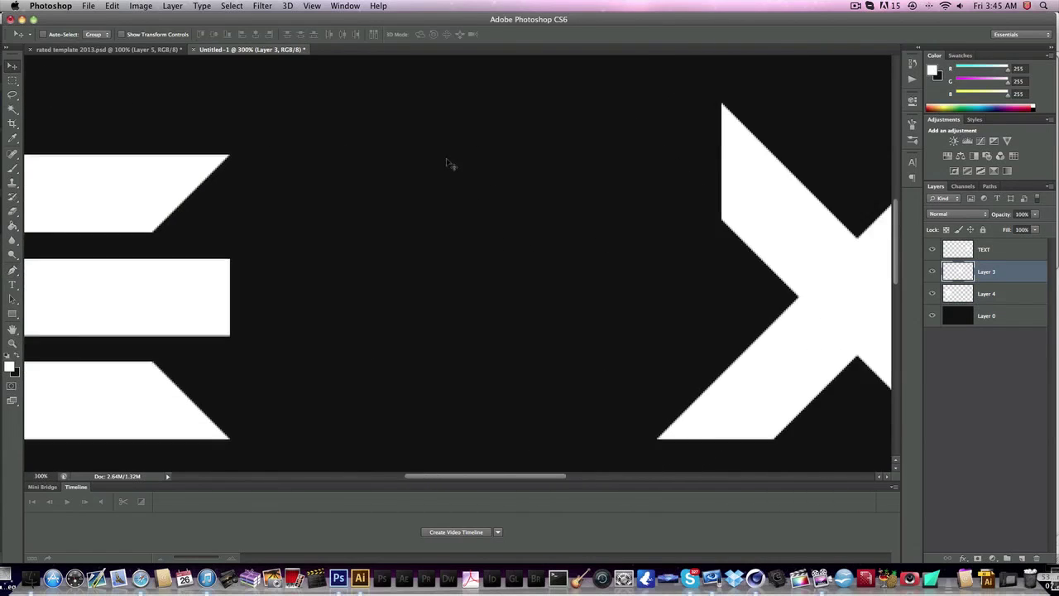
drag(747, 331, 331, 331)
scroll(449, 342, left, 6)
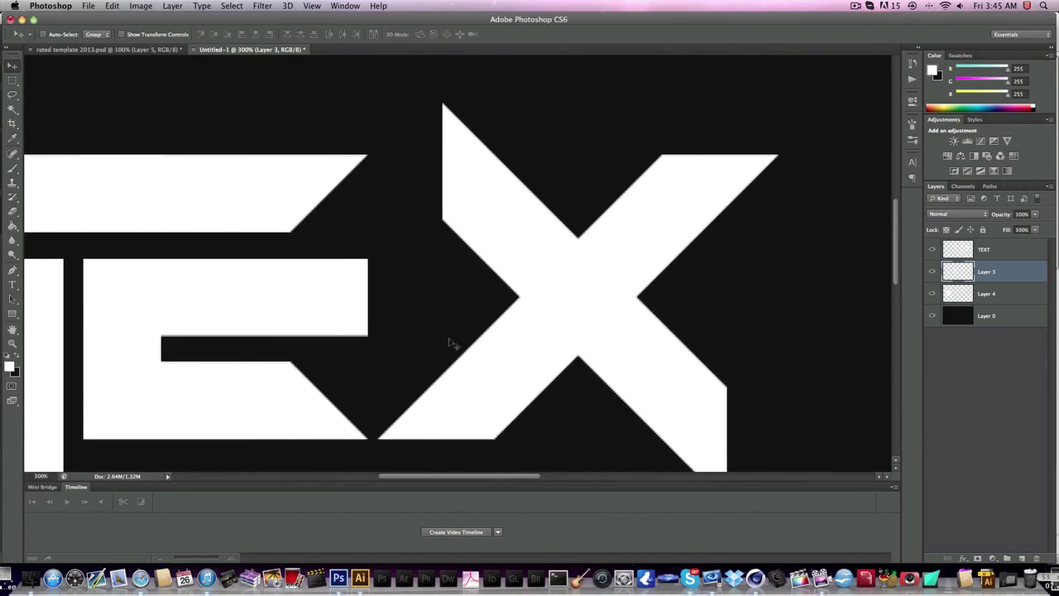
scroll(451, 342, down, 3)
scroll(454, 341, up, 1)
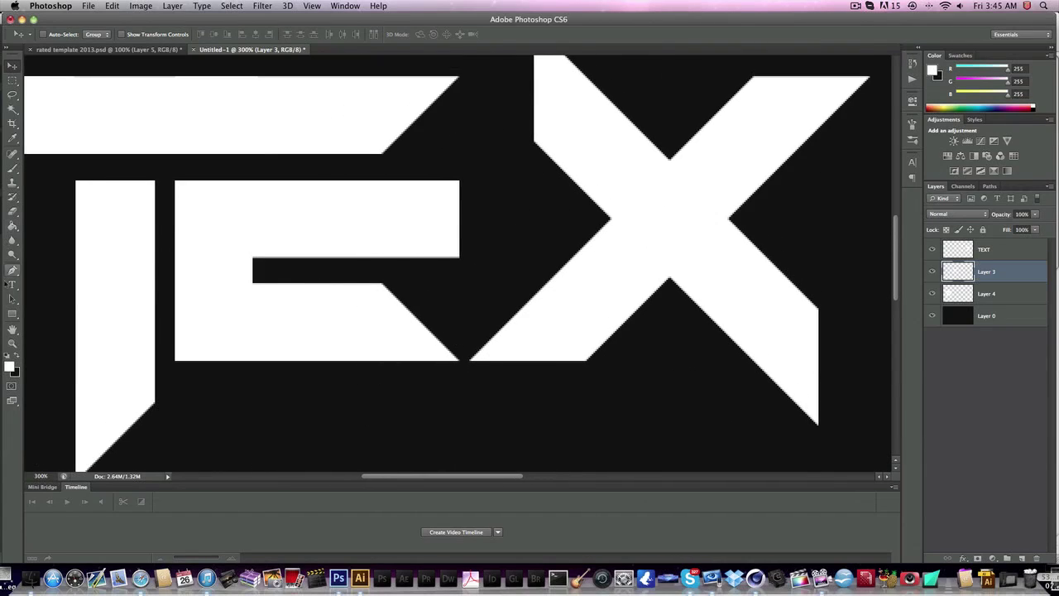
- Outline an extension of the E's bottom bar reaching the X's diagonal
click(7, 278)
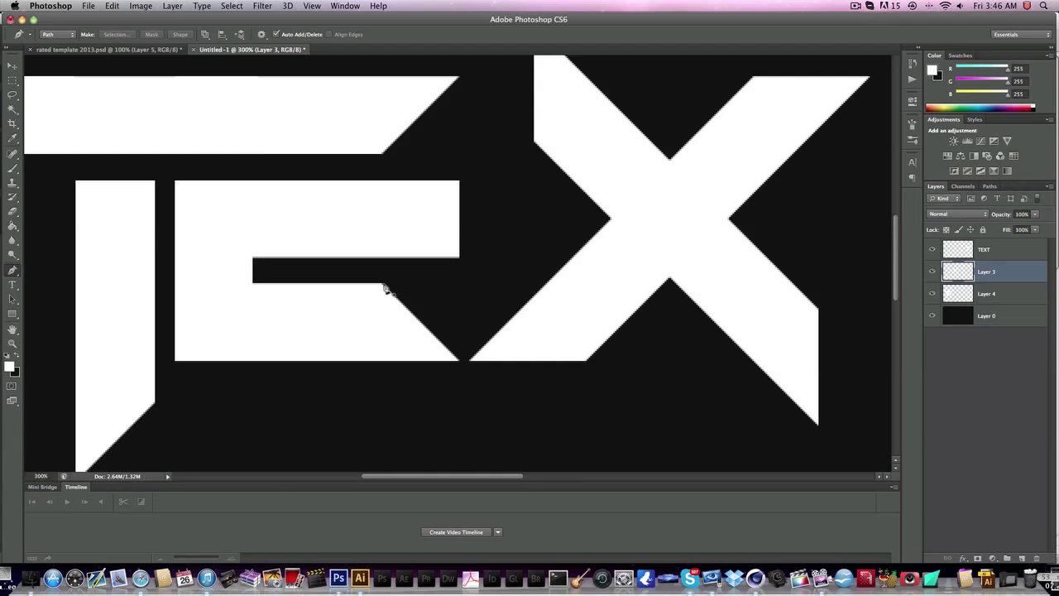
click(382, 284)
click(539, 283)
click(436, 386)
key(super+z)
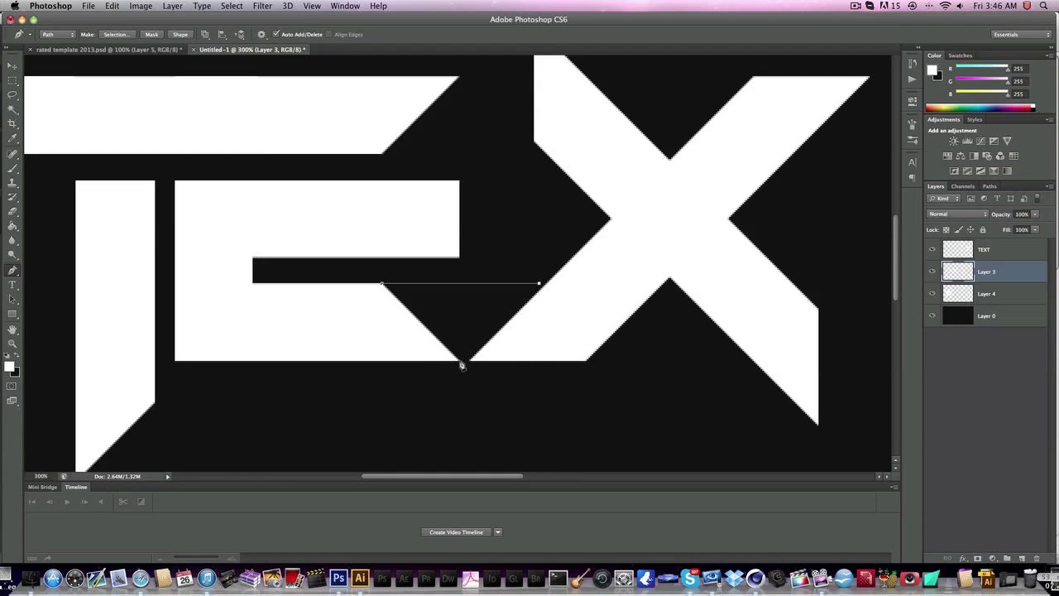
click(333, 360)
click(382, 284)
- Fill the extension with white on Layer 4 and delete the path
click(1011, 300)
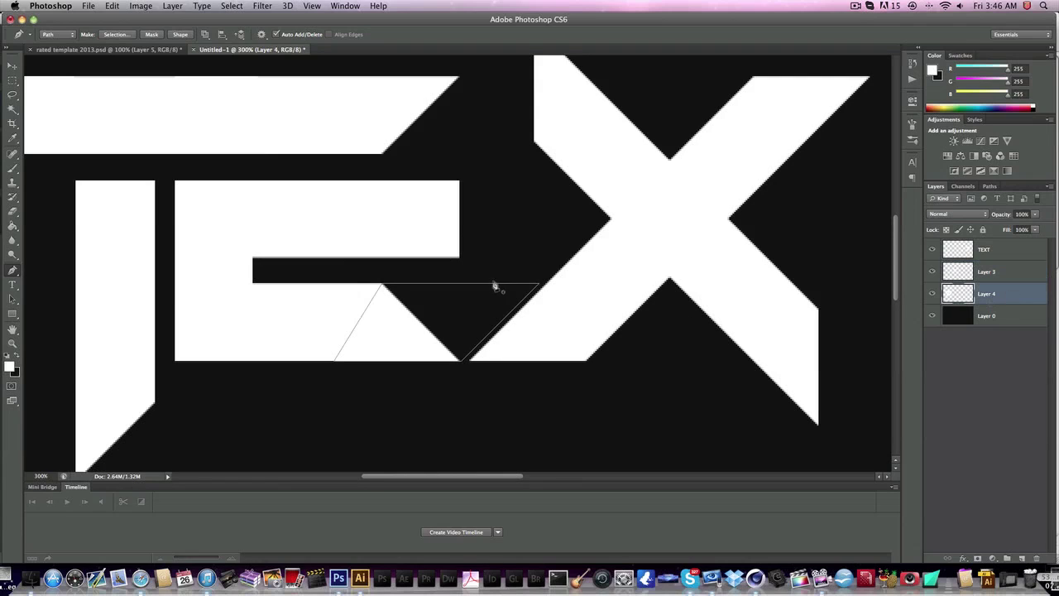
right_click(517, 277)
click(534, 332)
key(Return)
right_click(551, 324)
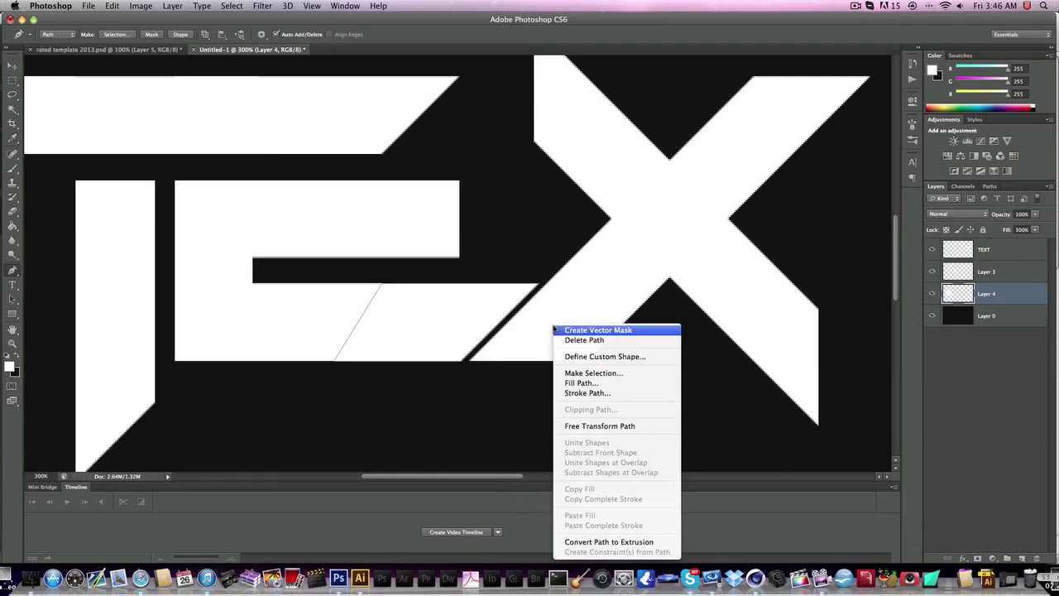
click(571, 340)
scroll(431, 397, up, 4)
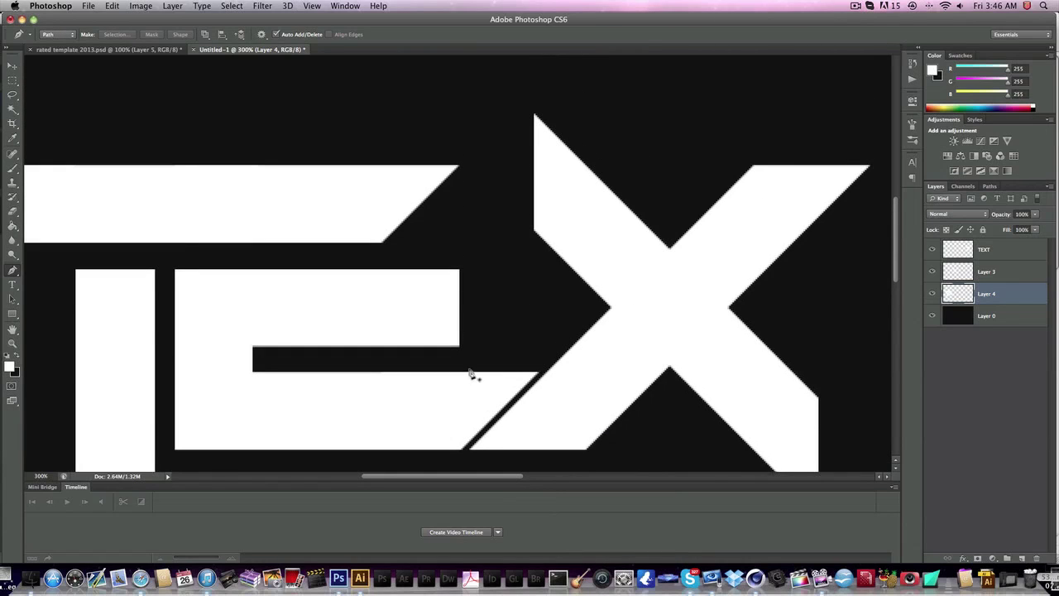
scroll(469, 373, left, 3)
scroll(469, 373, down, 1)
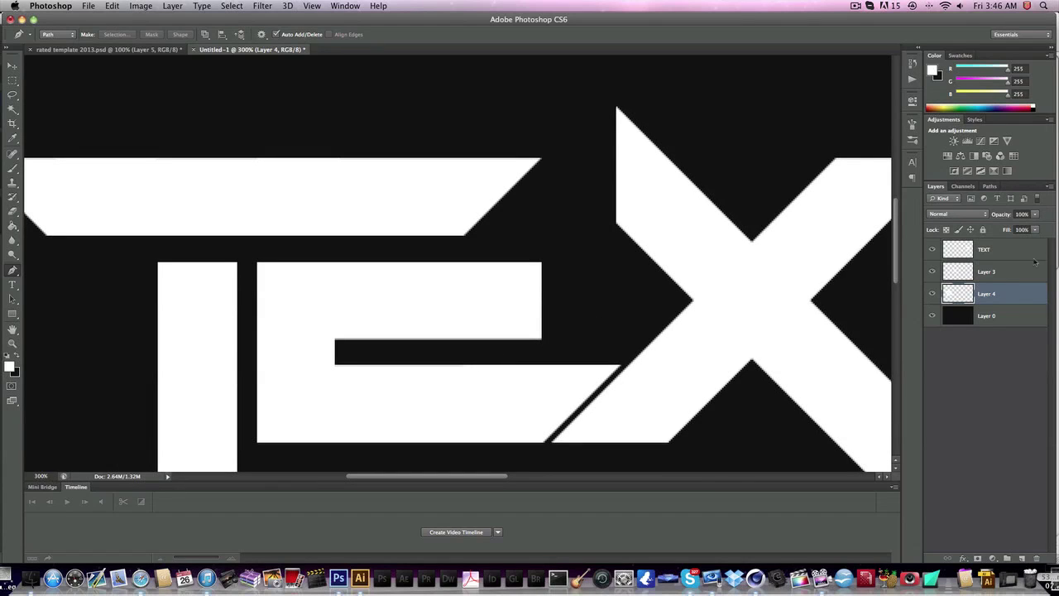
click(1000, 281)
scroll(629, 240, down, 10)
- Trace the X's lower-right arm with the Pen tool and copy it to a new layer
scroll(629, 239, right, 13)
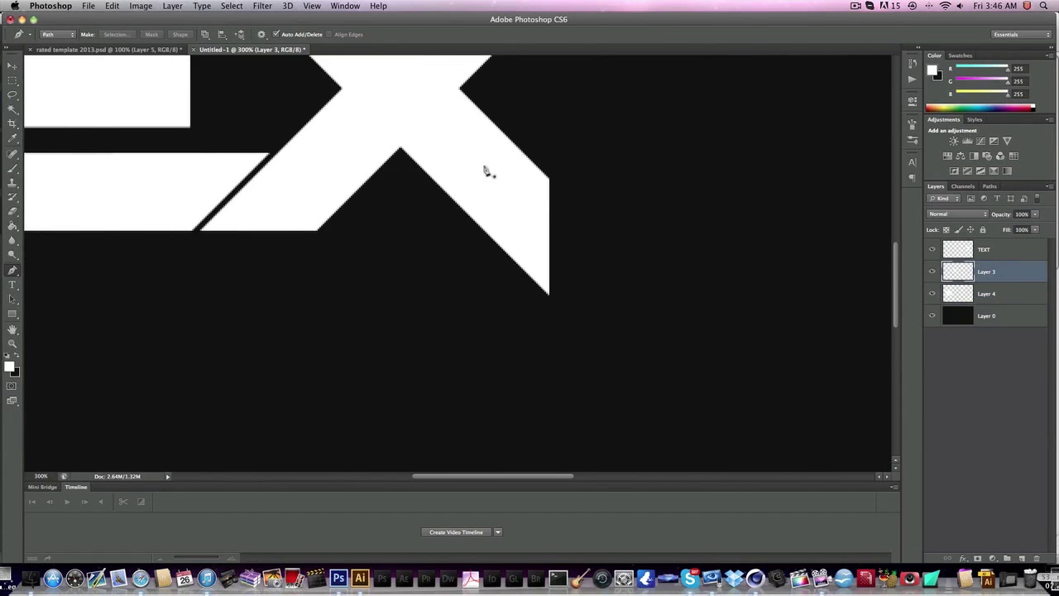
click(405, 165)
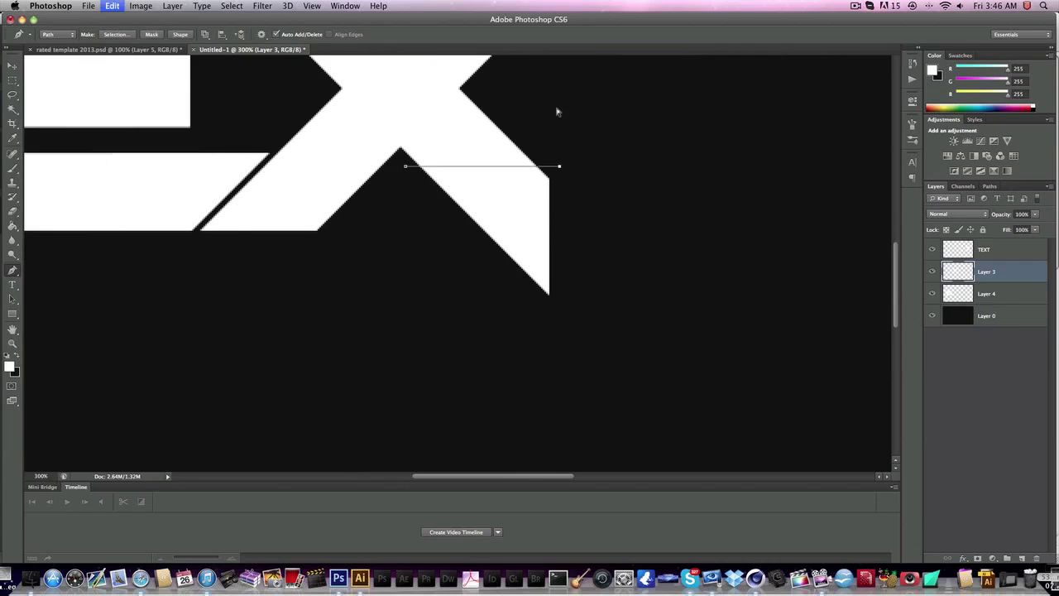
click(556, 109)
click(633, 284)
click(455, 385)
click(406, 165)
right_click(508, 185)
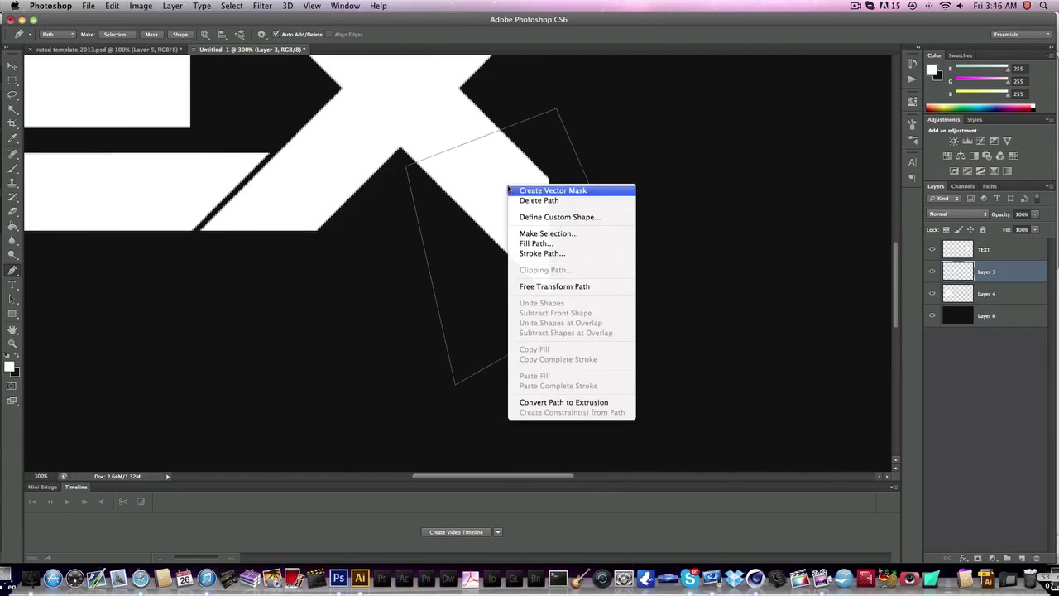
click(548, 234)
key(Return)
key(super+j)
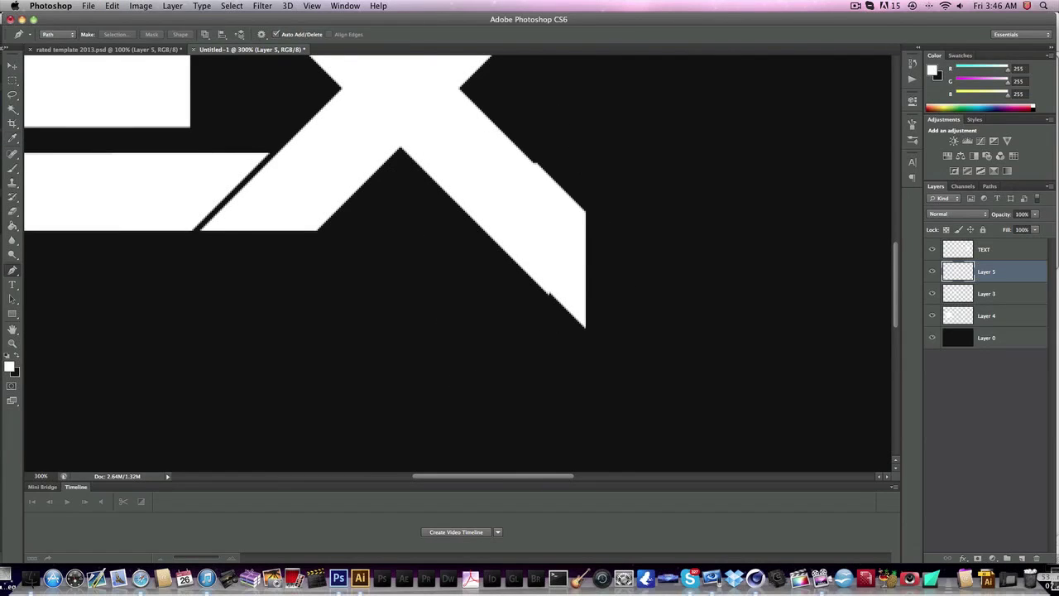
- Shift the copied arm piece down the X, add an offset duplicate, and merge them with Layer 3
key(v)
drag(442, 209, 512, 271)
scroll(518, 273, down, 3)
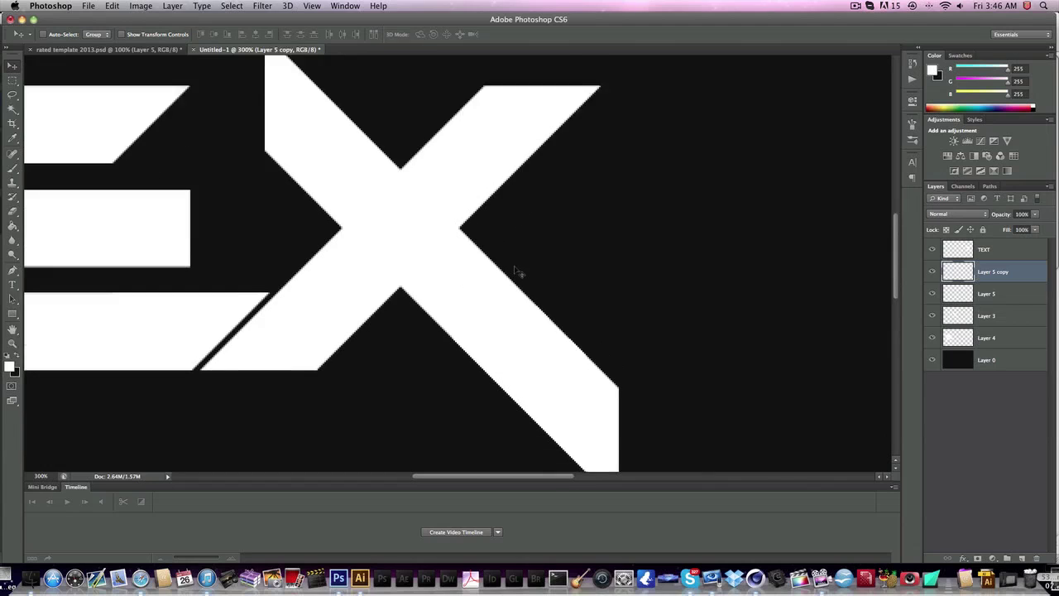
mouse_move(662, 394)
mouse_down()
mouse_move(640, 383)
mouse_move(652, 401)
mouse_up()
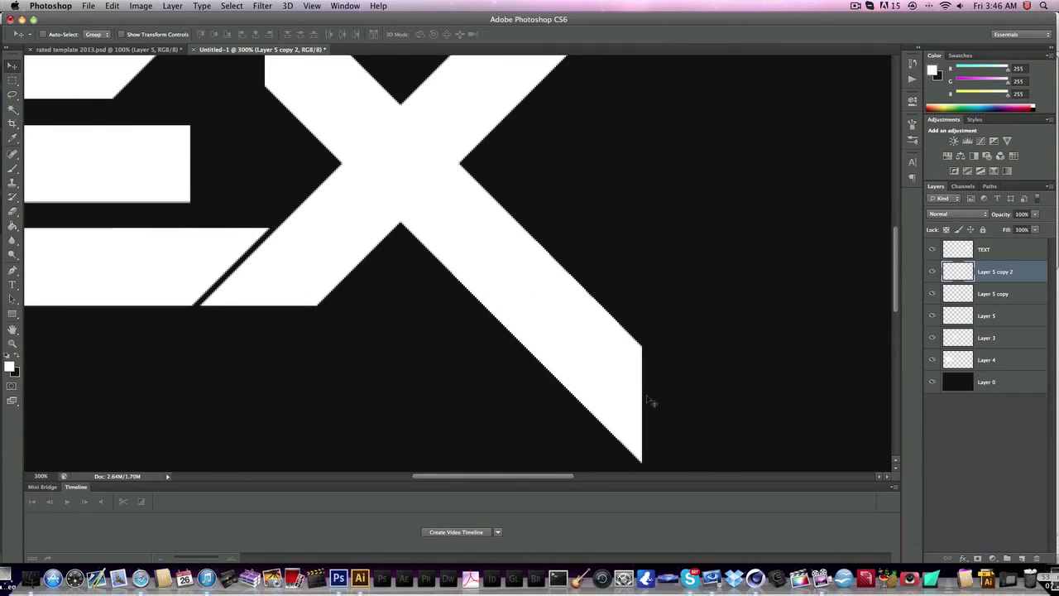
shift+click(997, 337)
right_click(998, 338)
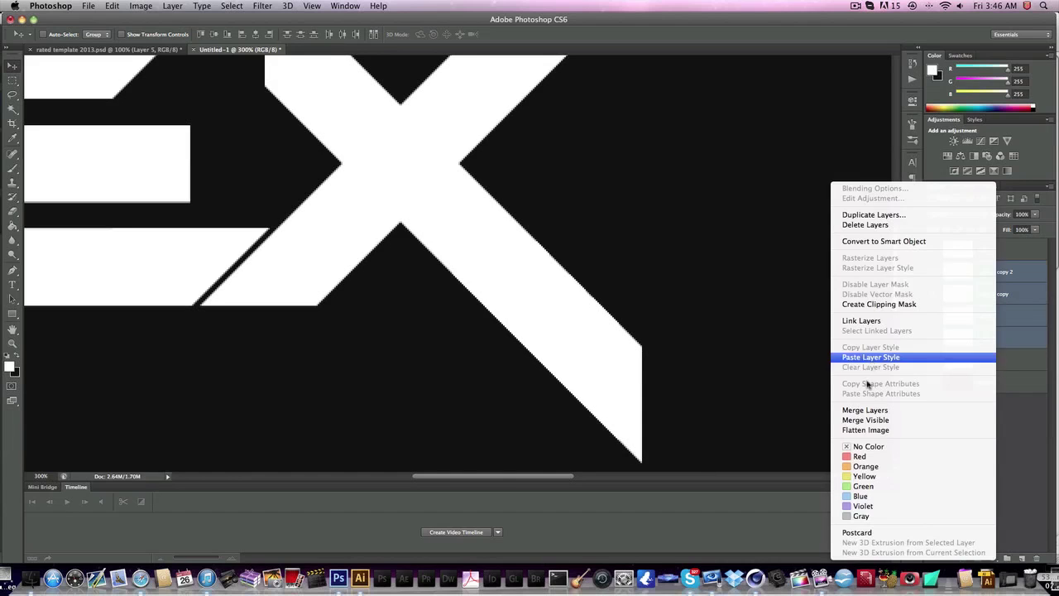
click(865, 403)
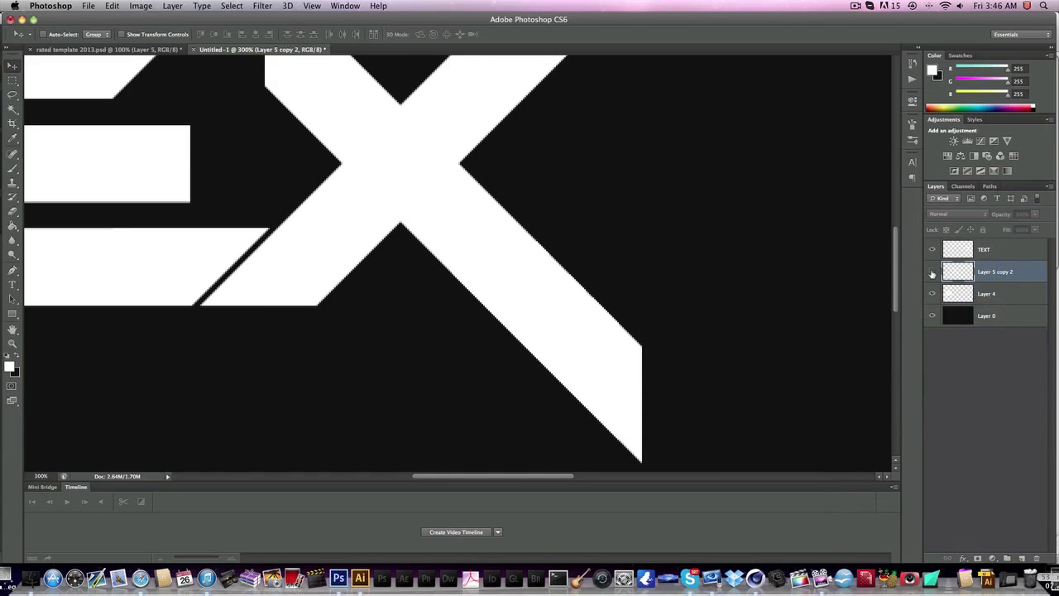
- On the TEXT layer, drag the final T left so it sits beside the X
scroll(371, 263, up, 5)
scroll(371, 263, left, 4)
scroll(372, 263, right, 12)
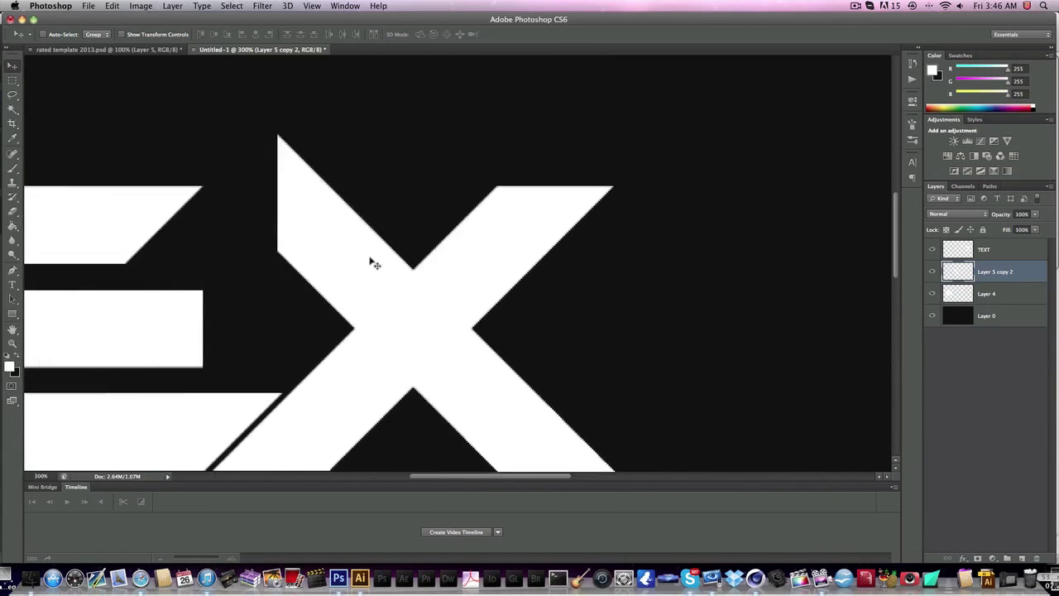
click(1017, 251)
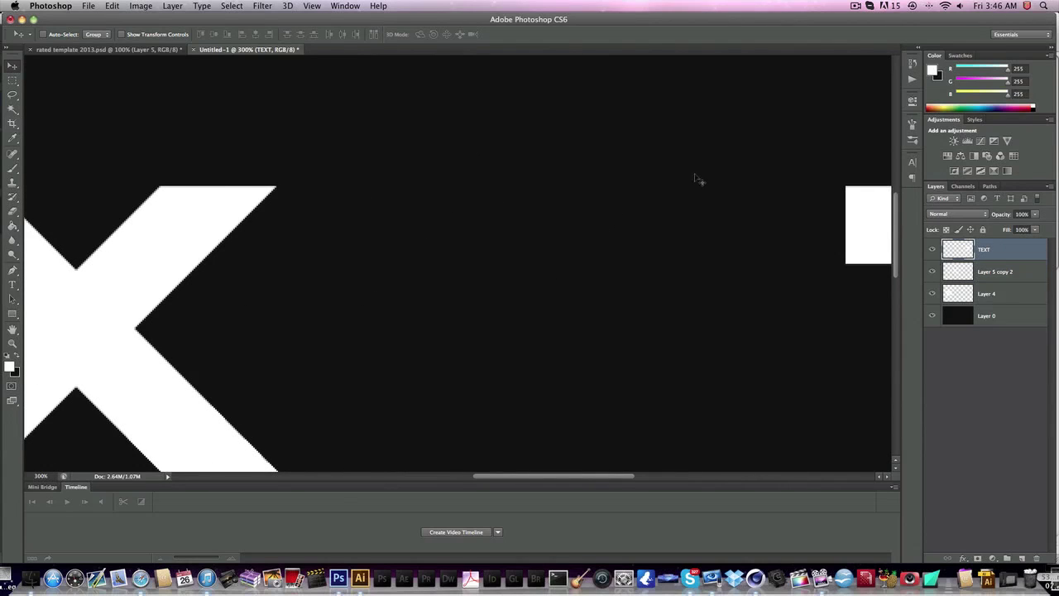
drag(696, 178, 394, 195)
scroll(529, 198, down, 3)
scroll(530, 199, left, 2)
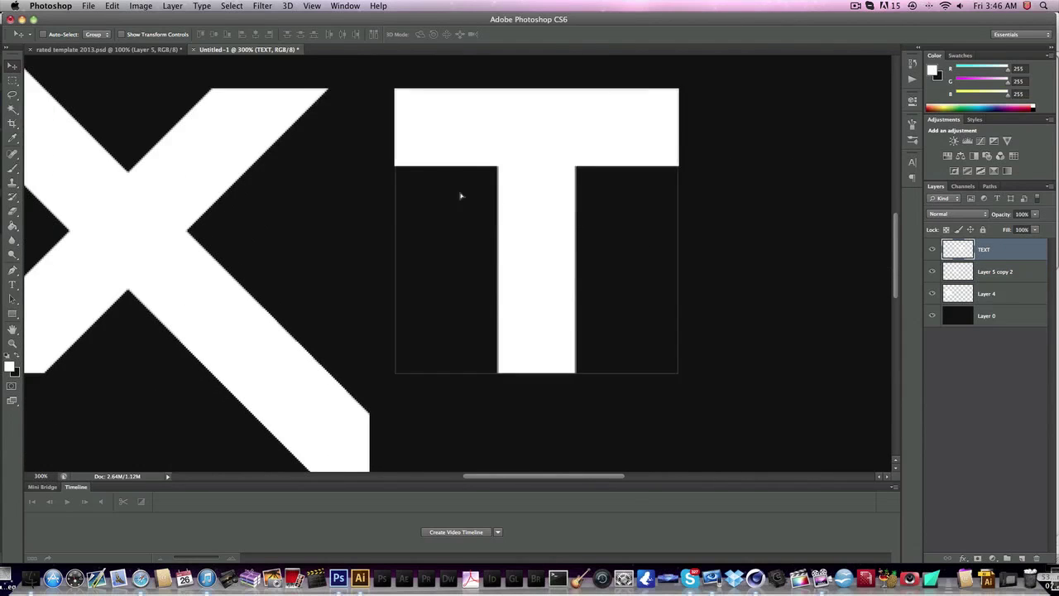
drag(461, 195, 278, 195)
scroll(466, 201, left, 7)
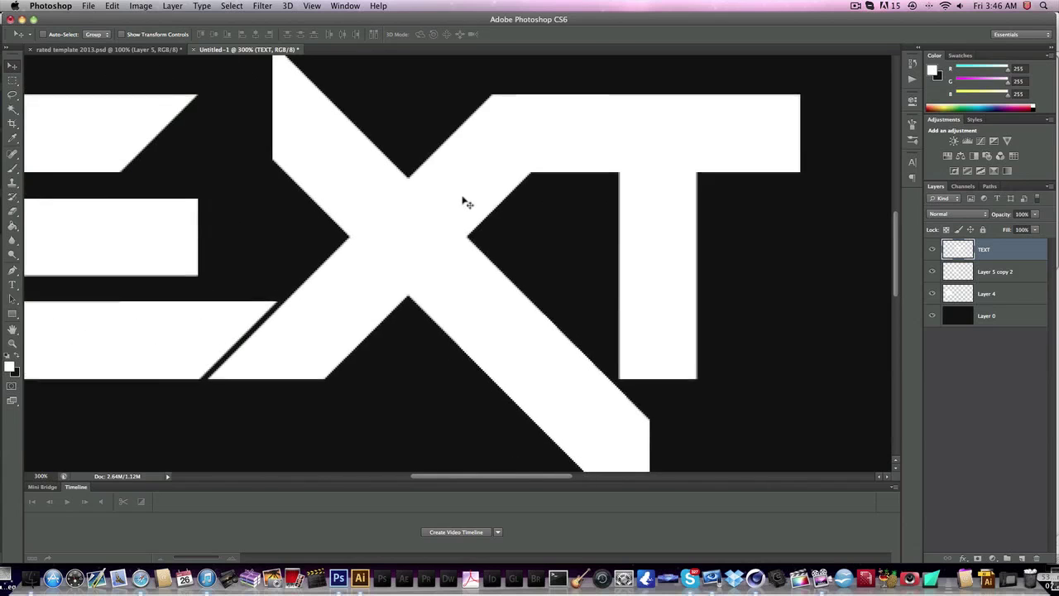
scroll(466, 203, up, 3)
scroll(466, 203, right, 1)
scroll(466, 202, down, 3)
scroll(466, 203, left, 1)
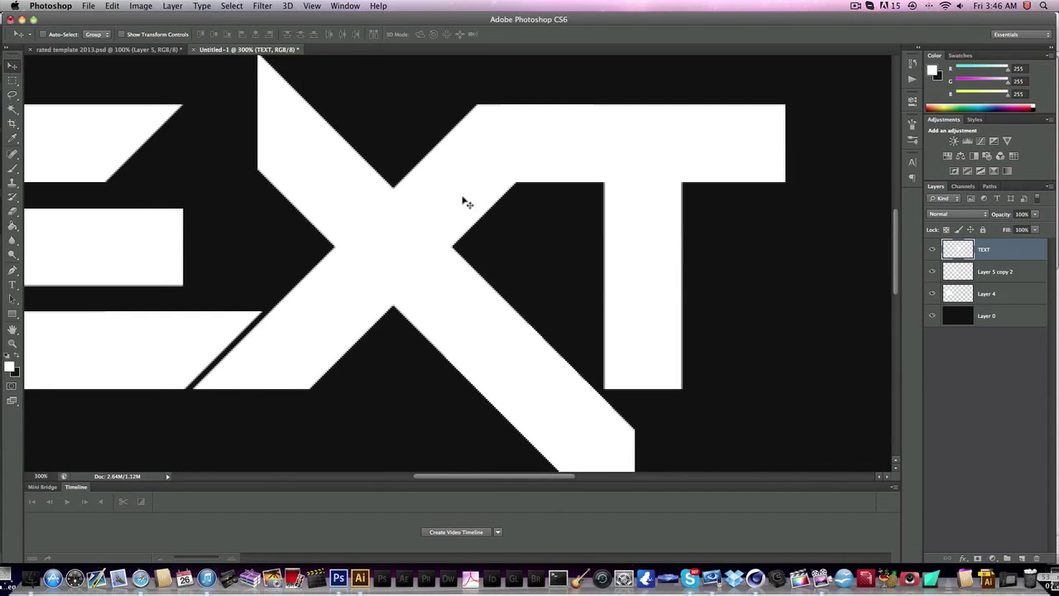
scroll(474, 202, right, 6)
drag(479, 197, 570, 199)
- Pen-trace a slanted parallelogram left of the T crossbar, parallel to the X's diagonal
click(13, 270)
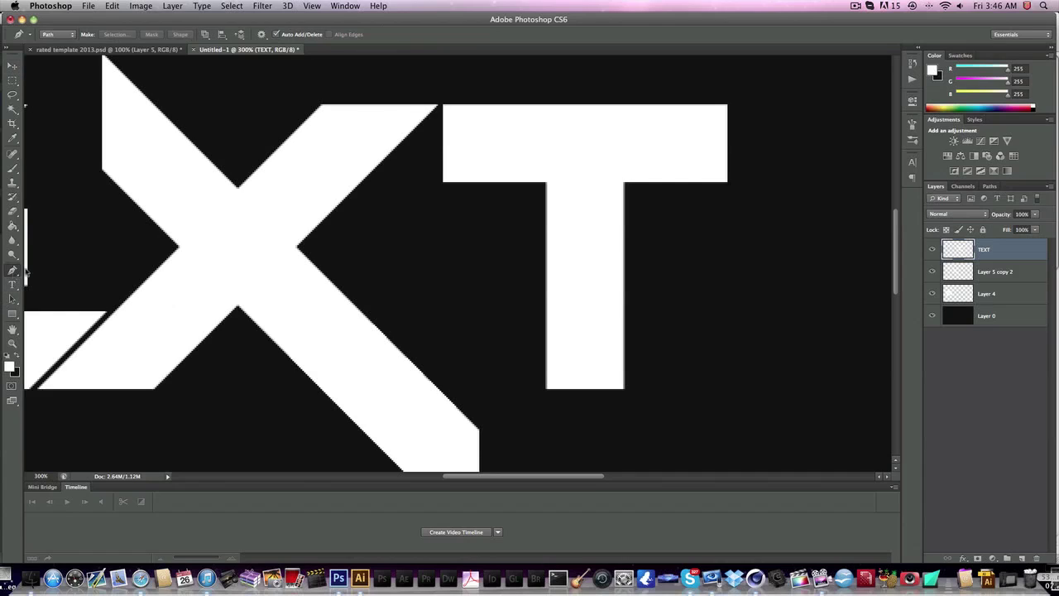
click(479, 182)
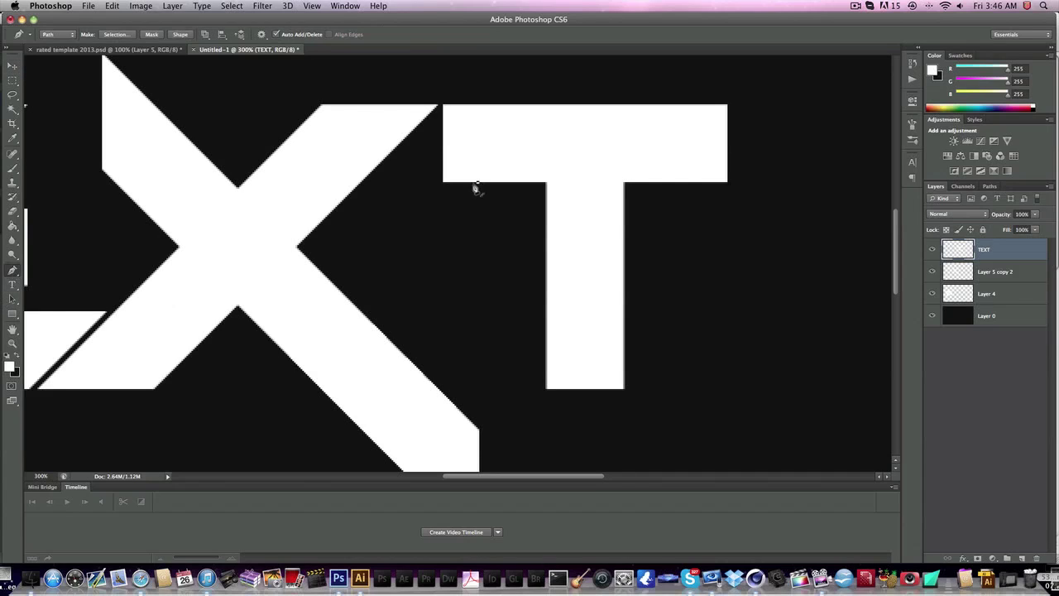
click(357, 182)
key(ctrl+z)
click(366, 183)
click(441, 106)
click(443, 106)
click(534, 105)
click(480, 183)
- Nudge the T into place, fill the outline with white, and delete the path
click(14, 68)
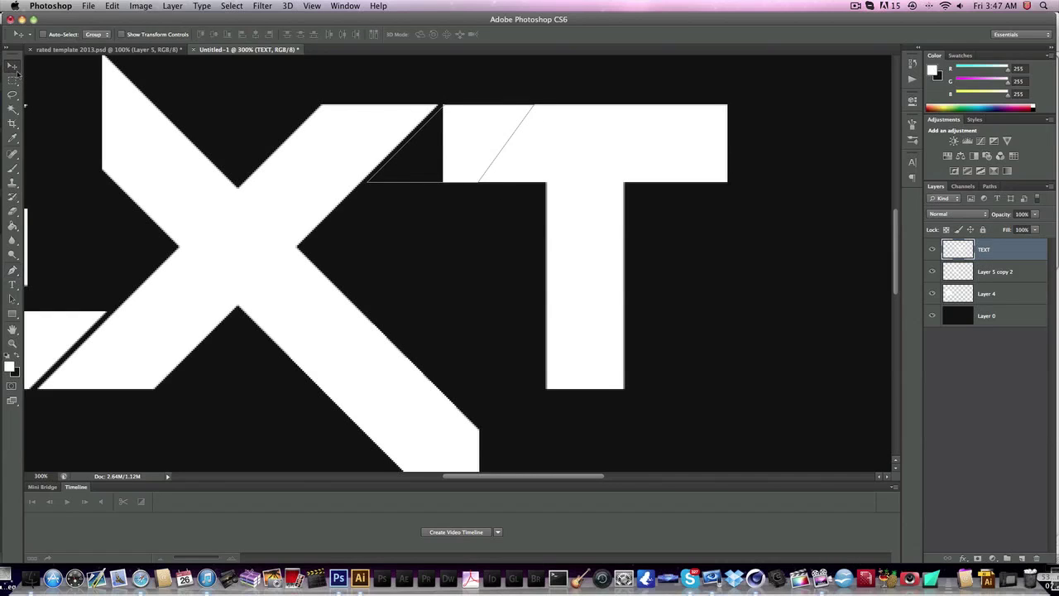
key(Right)
key(Right)
key(Right)
key(Left)
key(Left)
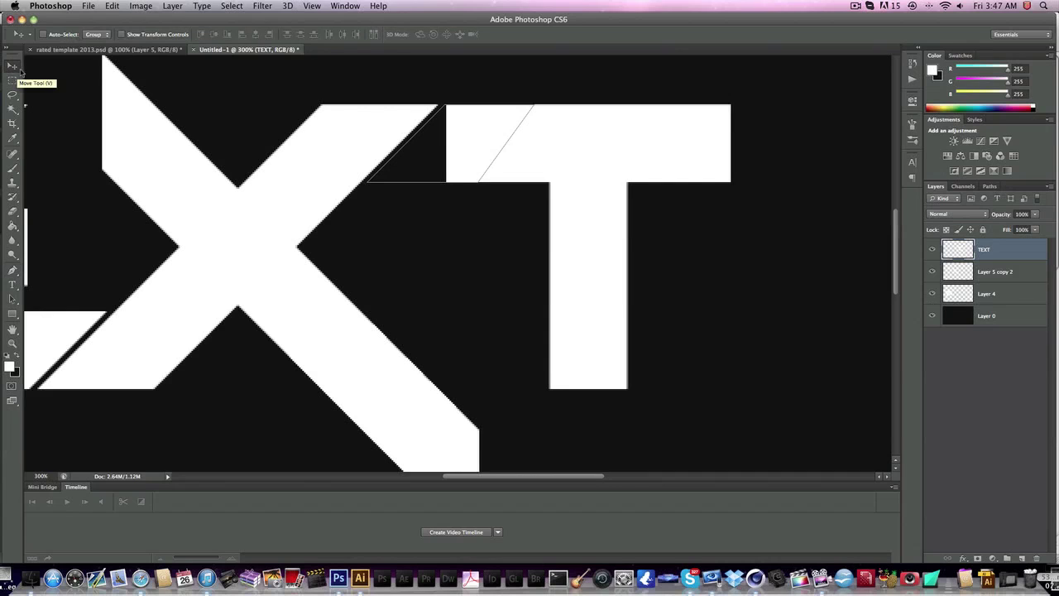
click(13, 270)
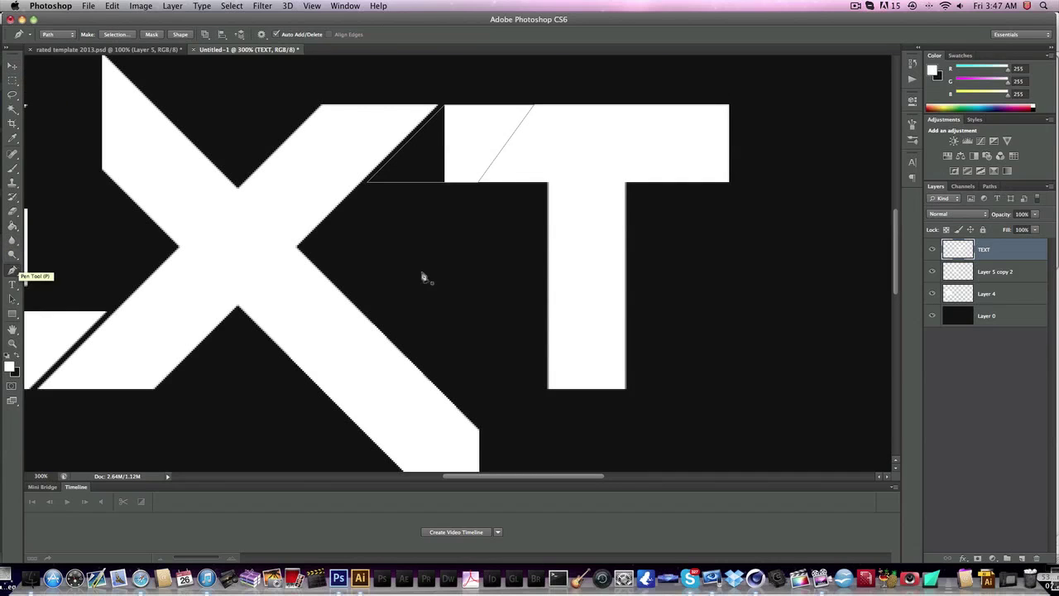
right_click(431, 166)
click(455, 221)
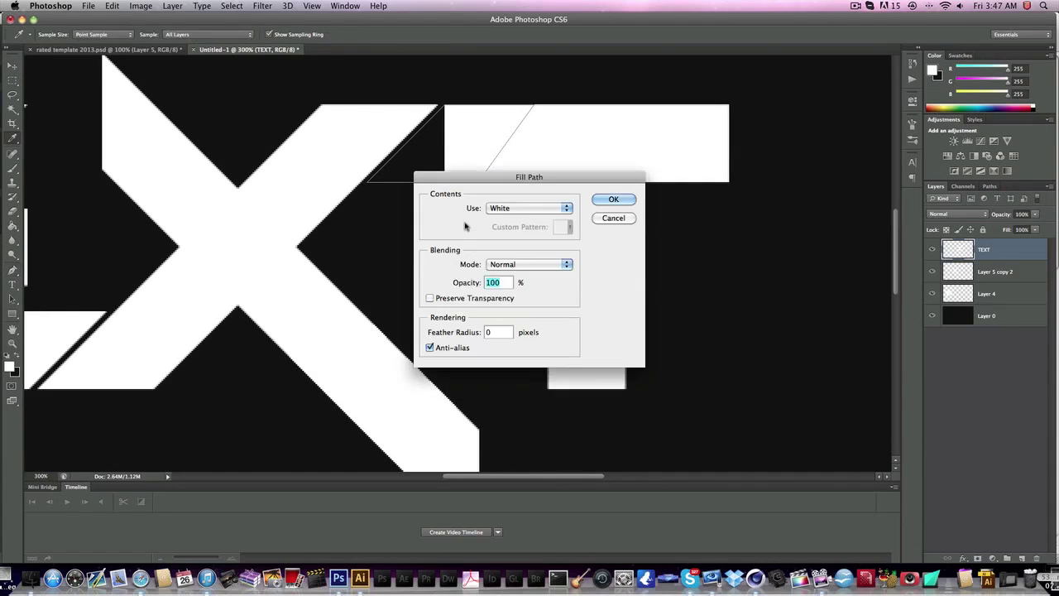
key(Return)
right_click(503, 222)
click(552, 238)
scroll(440, 204, left, 5)
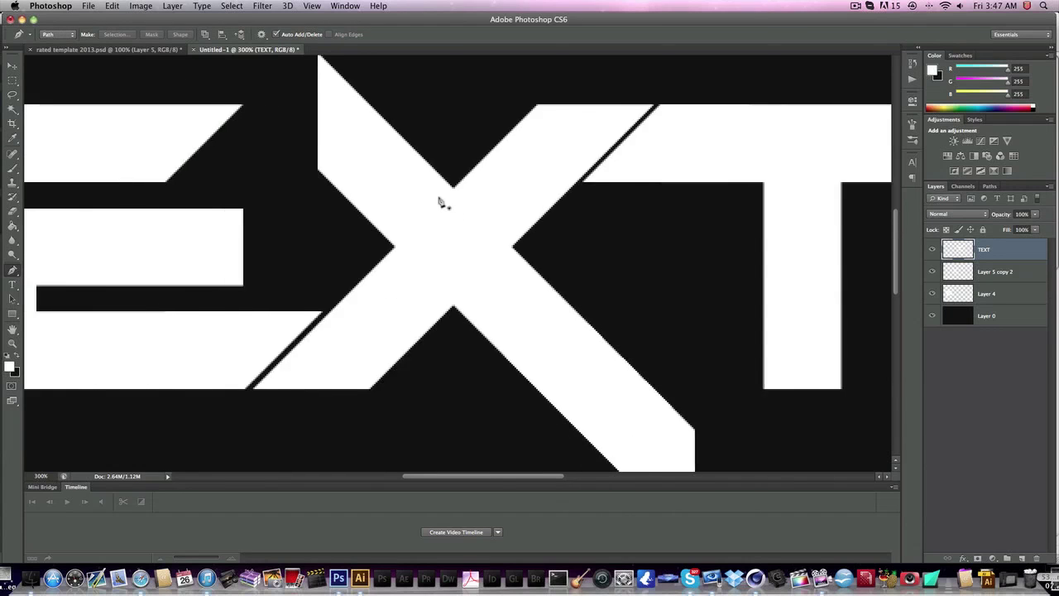
- Pen-draw a rightward extension of the T crossbar, fill it white, and delete the path
scroll(439, 202, right, 8)
scroll(438, 198, left, 6)
scroll(438, 199, right, 7)
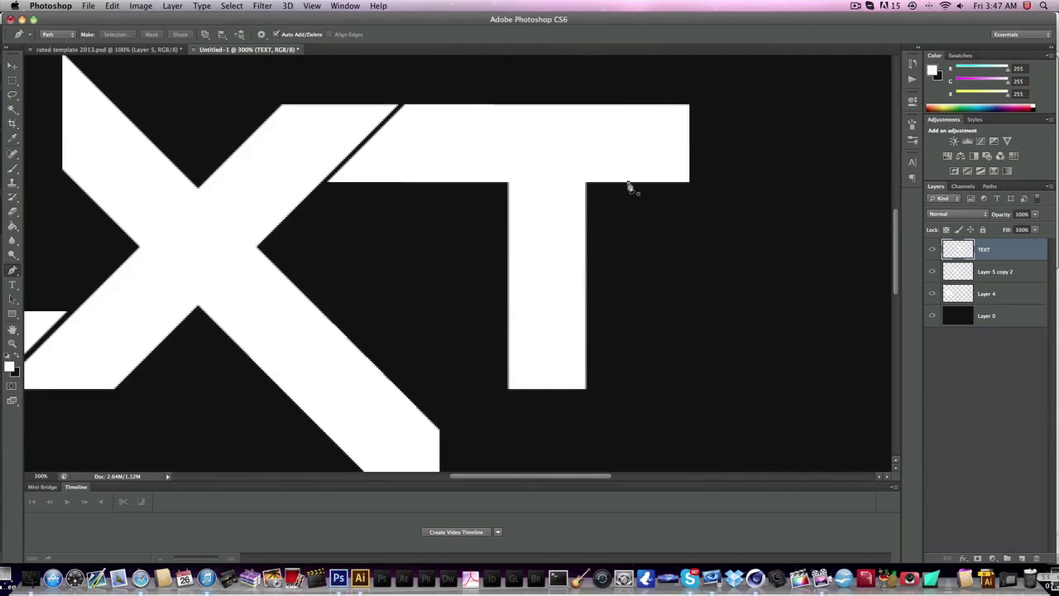
click(585, 182)
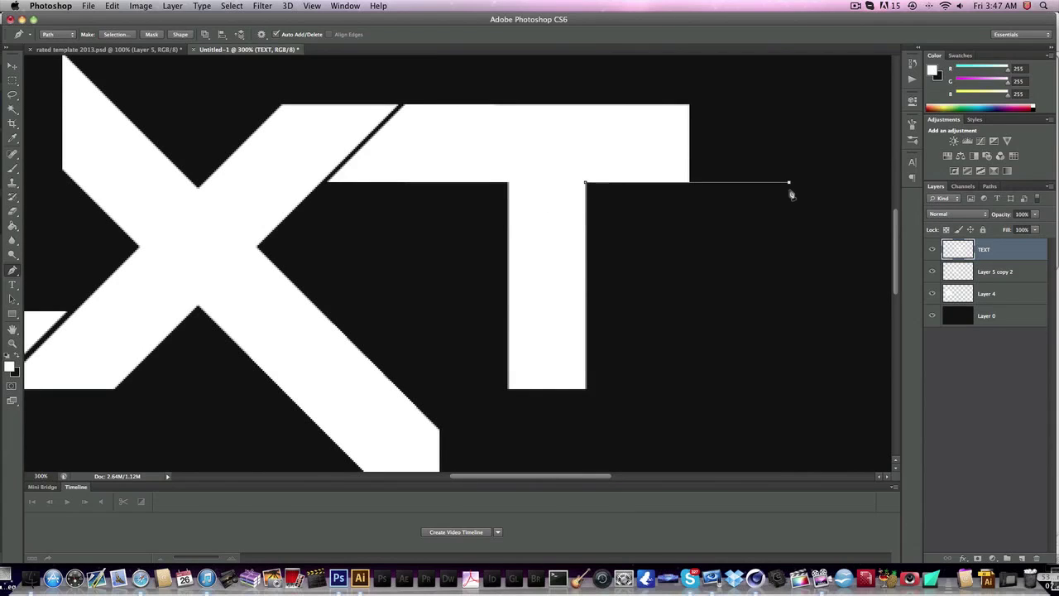
click(866, 104)
click(516, 105)
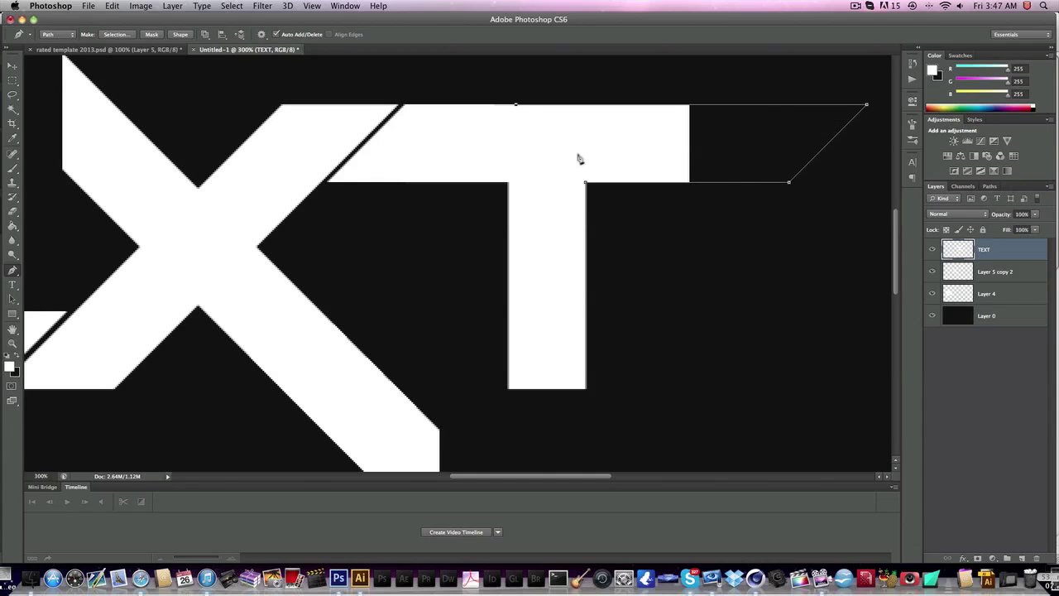
click(586, 183)
right_click(646, 229)
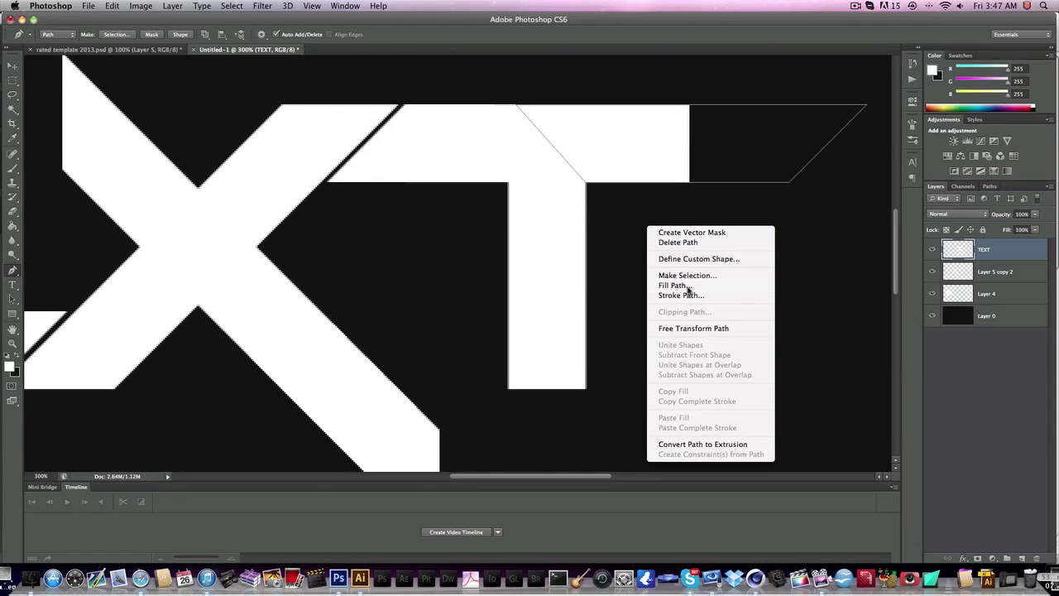
click(687, 285)
key(Return)
right_click(691, 266)
click(720, 282)
- Outline the crossbar's right tip, select it, and delete it to leave a slanted end
scroll(339, 250, right, 3)
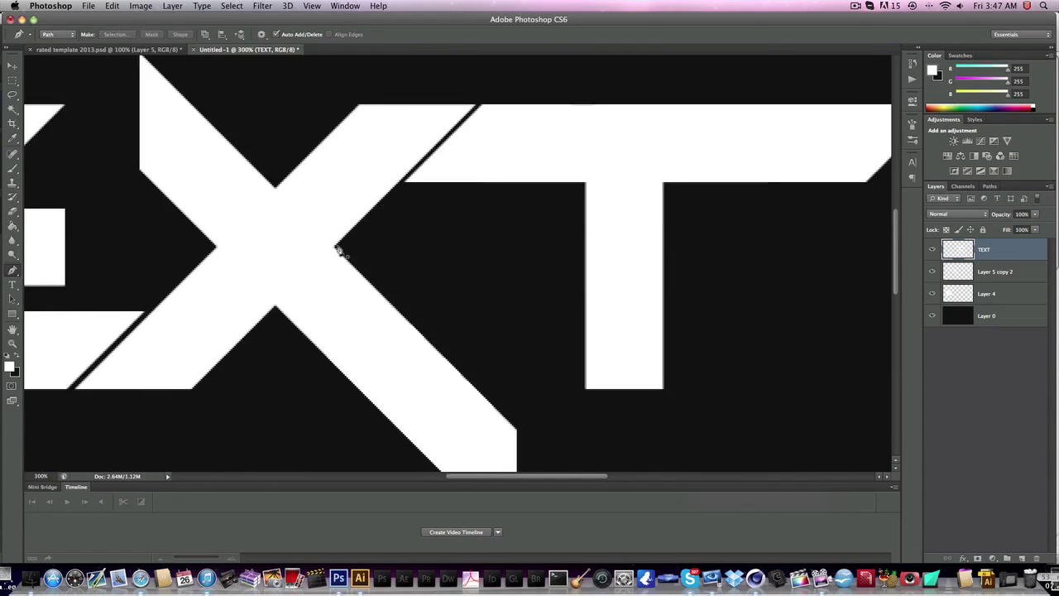
click(643, 185)
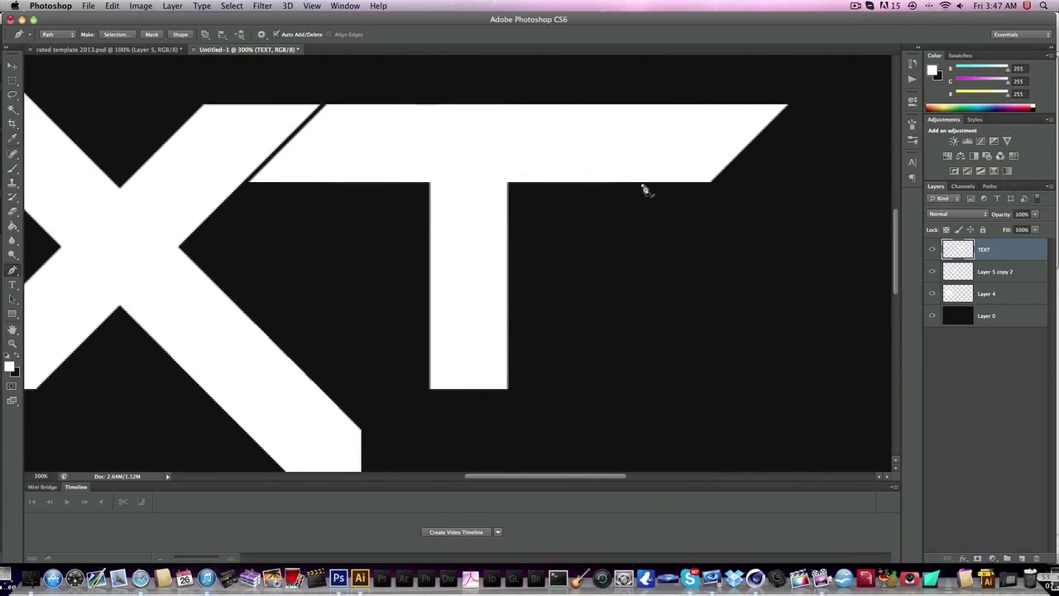
click(856, 71)
click(856, 246)
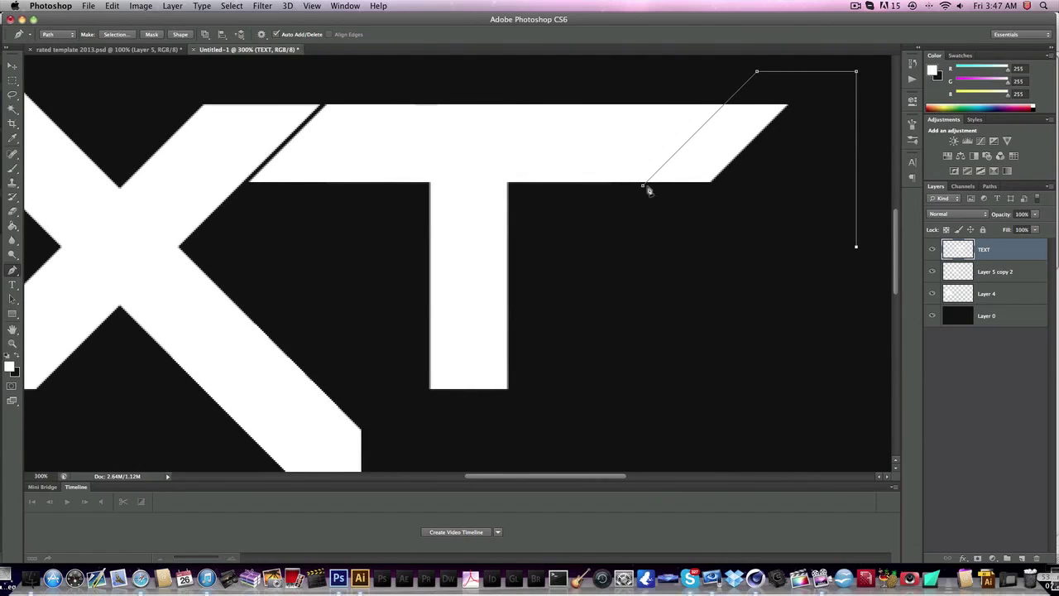
click(644, 186)
right_click(649, 242)
click(691, 298)
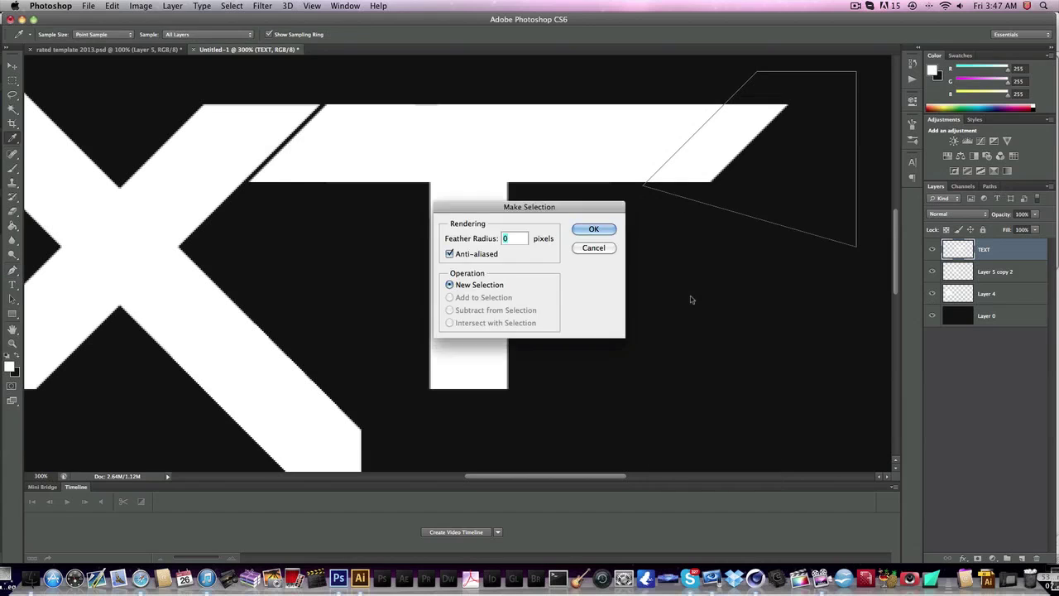
key(Return)
key(Delete)
scroll(700, 264, left, 5)
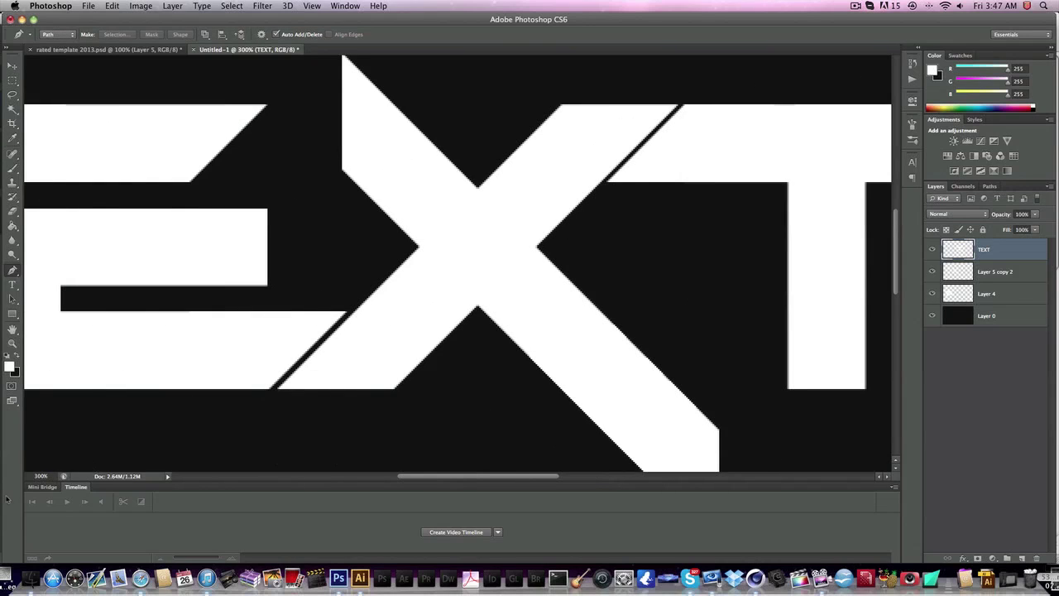
click(52, 476)
text(100)
key(Return)
key(v)
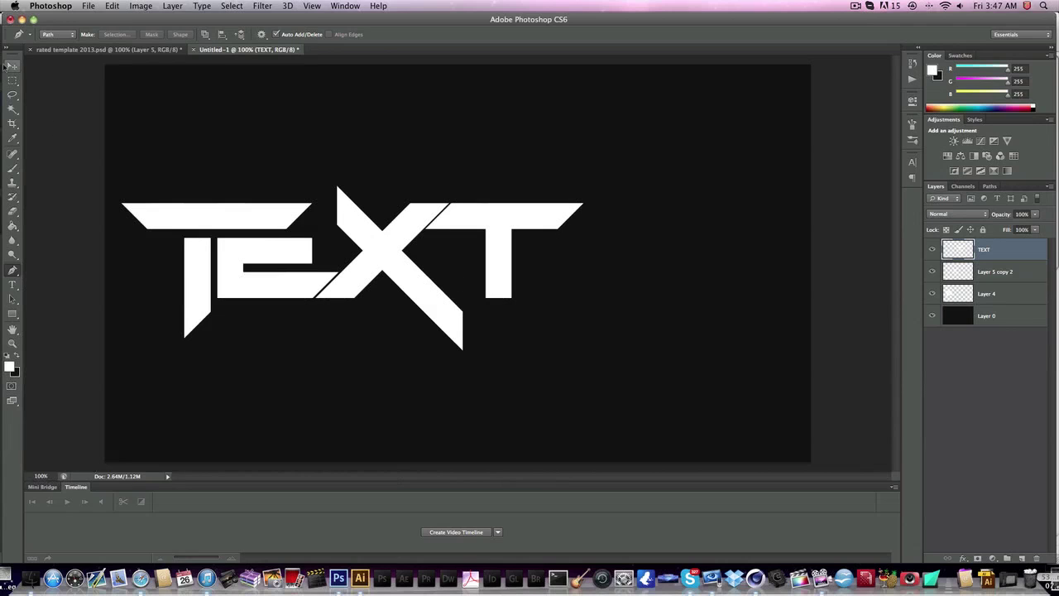
shift+click(1029, 295)
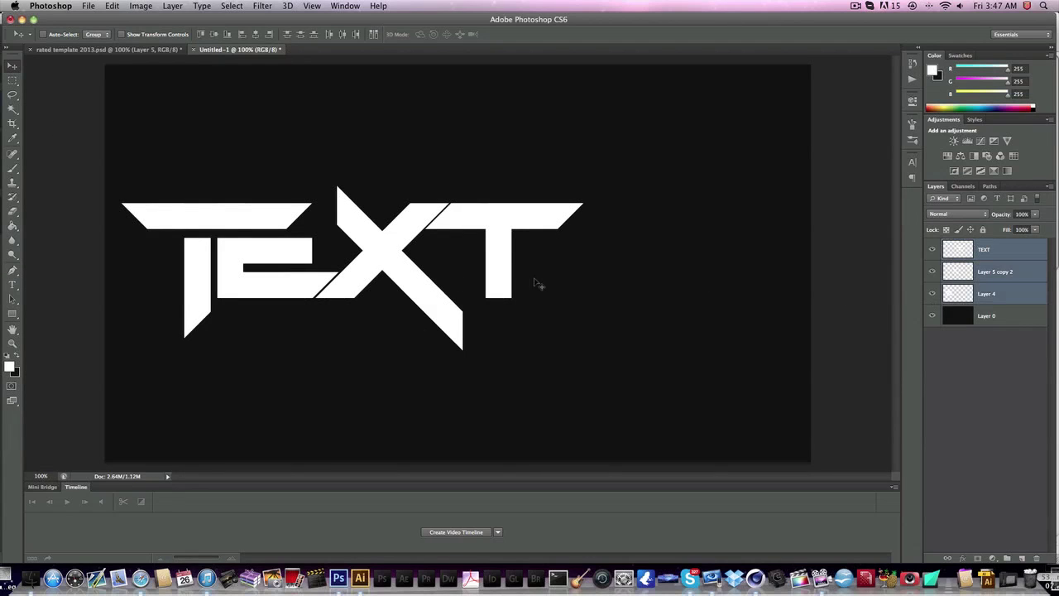
mouse_move(539, 289)
mouse_down()
mouse_move(639, 279)
mouse_move(548, 282)
mouse_up()
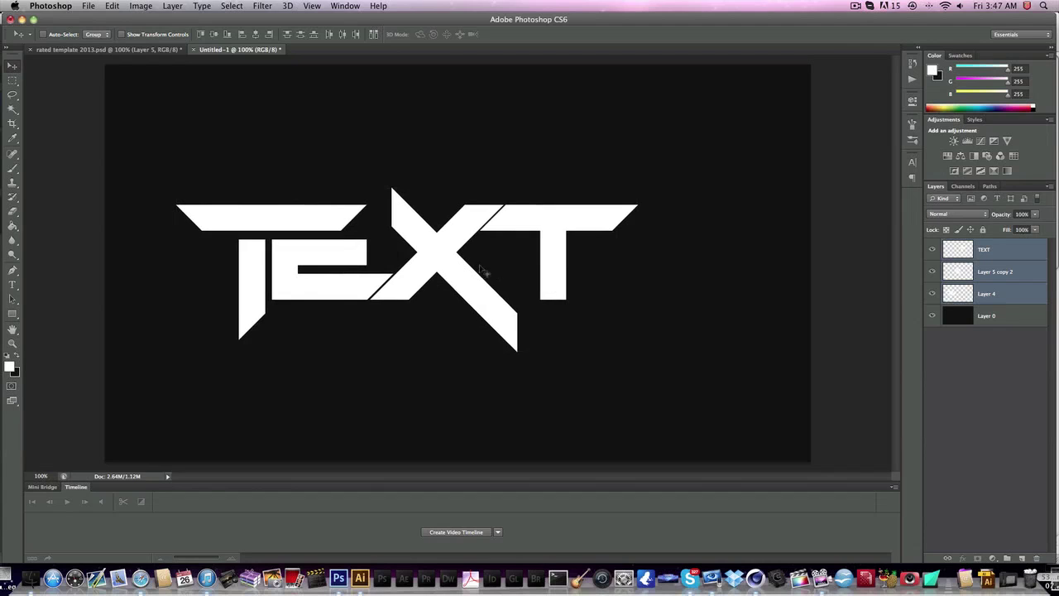
click(12, 270)
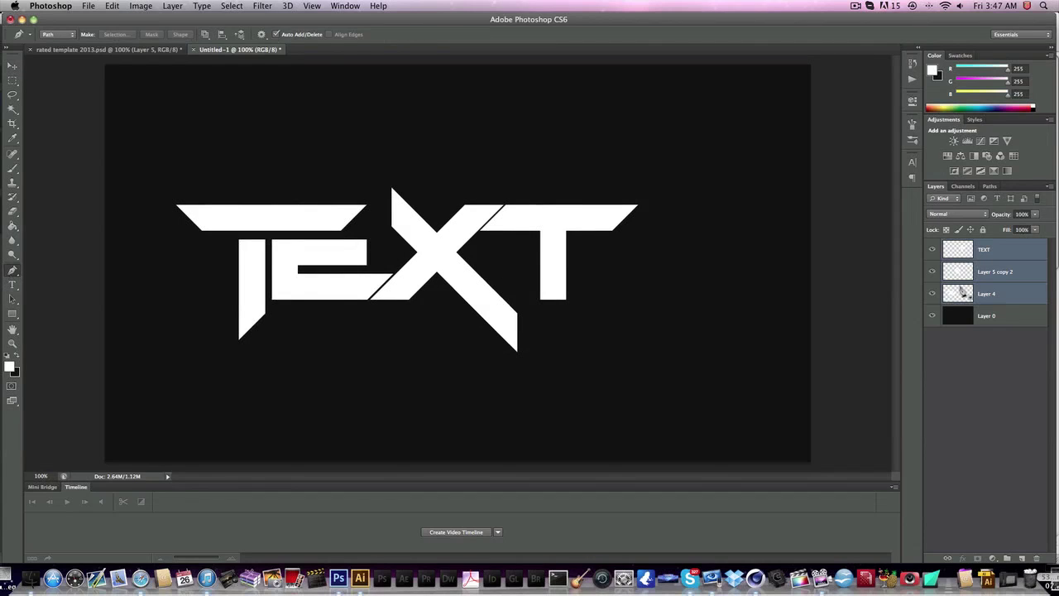
click(981, 280)
key(alt+bracketleft)
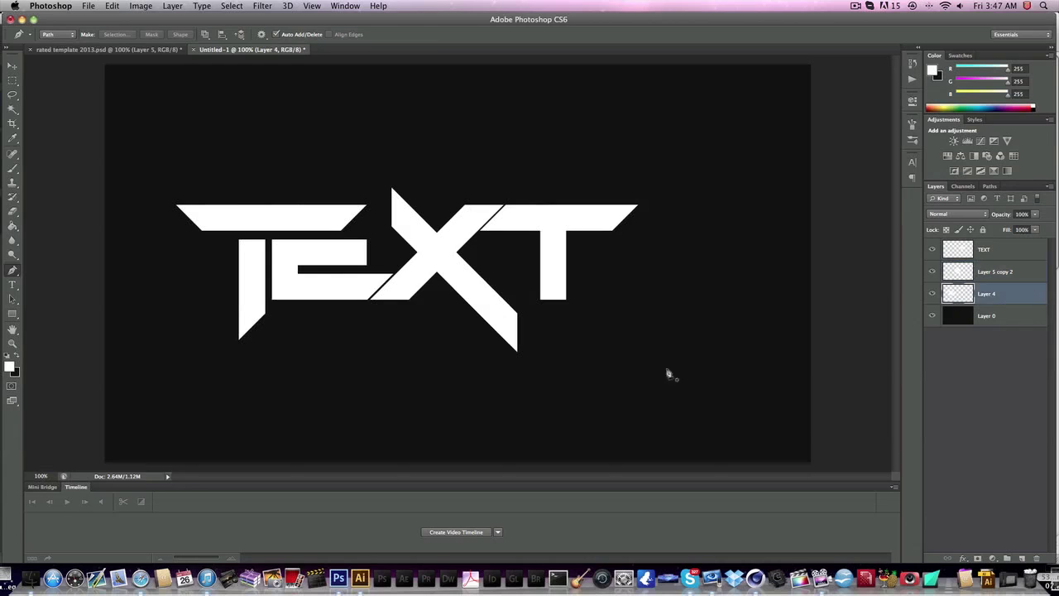
click(52, 477)
- At 300% zoom, pen a block above the E's arm and copy it onto a new layer
text(300)
key(Return)
scroll(127, 407, left, 5)
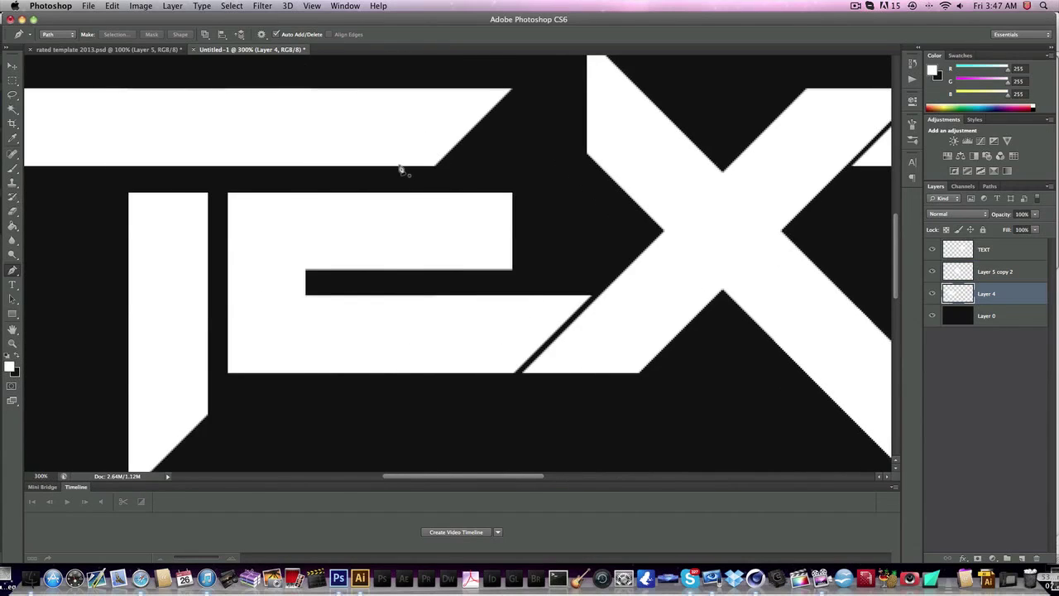
click(400, 282)
click(597, 283)
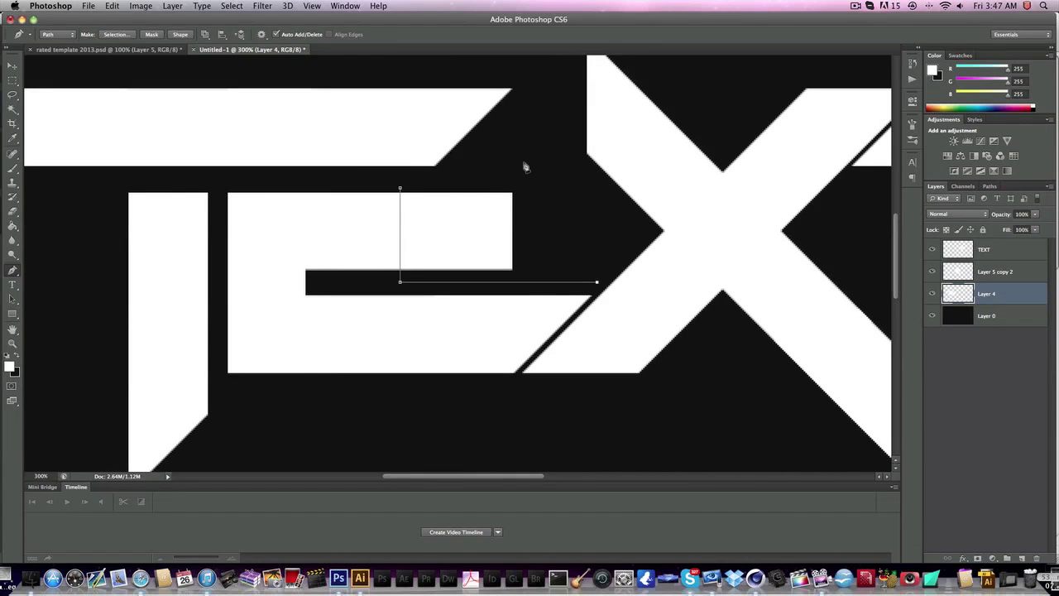
click(524, 209)
click(535, 153)
click(400, 190)
right_click(464, 217)
click(509, 263)
key(Return)
key(ctrl+j)
- Set the white block flush on the E's arm, shift it right, and duplicate it into the X's gap
drag(401, 269, 442, 253)
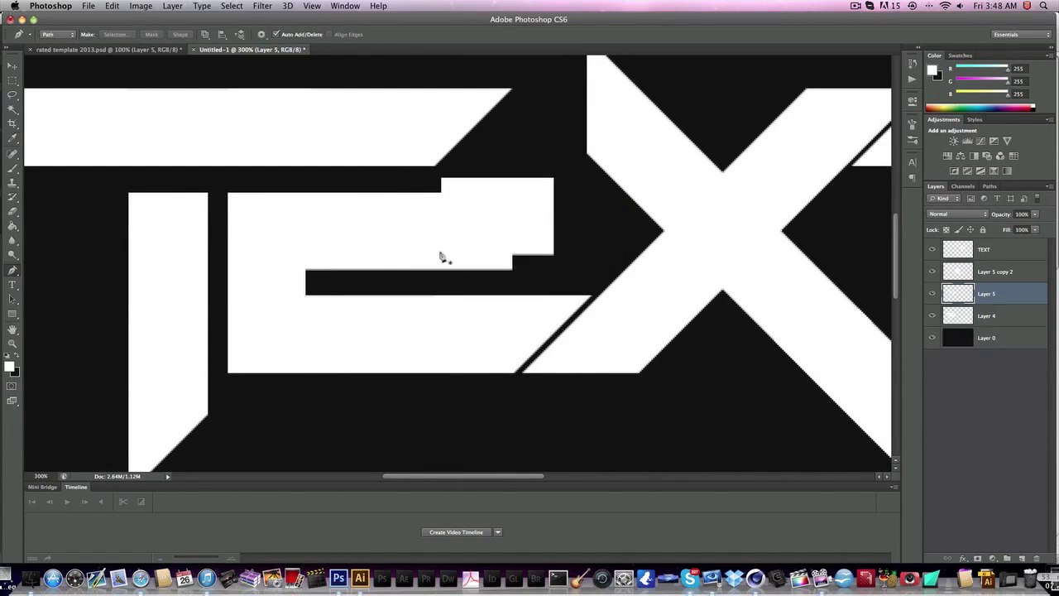
scroll(442, 254, right, 5)
key(v)
drag(183, 189, 187, 204)
drag(276, 254, 422, 250)
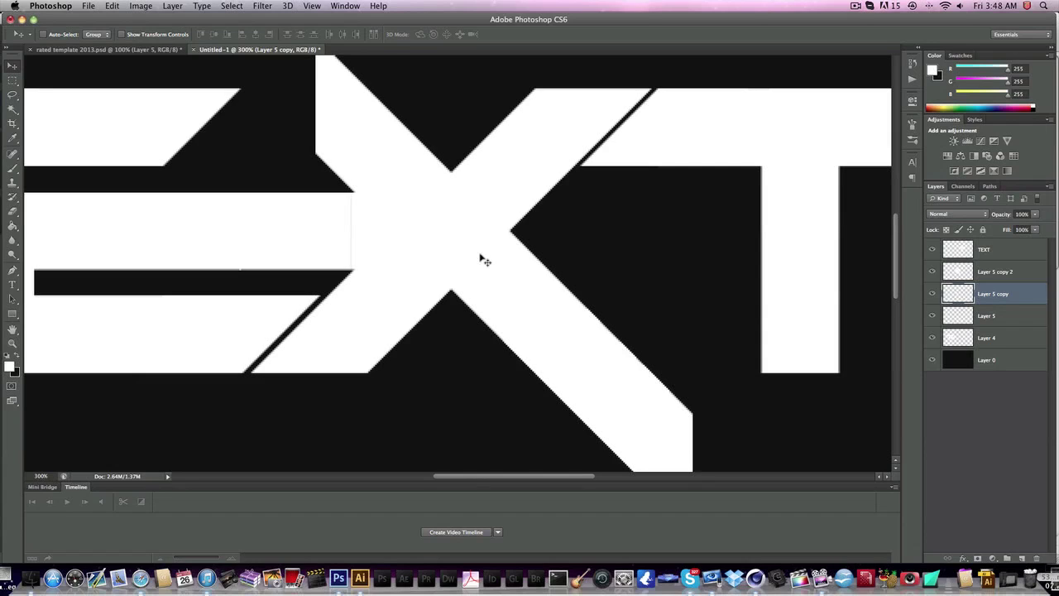
drag(484, 261, 662, 250)
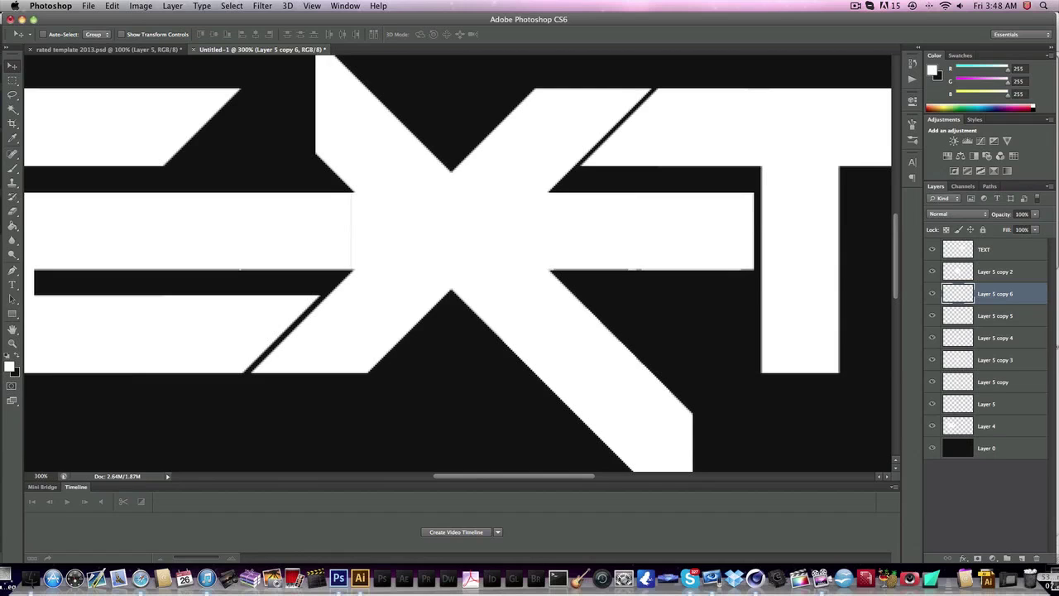
- Merge the bar pieces into one layer, check it by toggling visibility, and select its pixels
shift+click(993, 404)
right_click(993, 405)
click(981, 411)
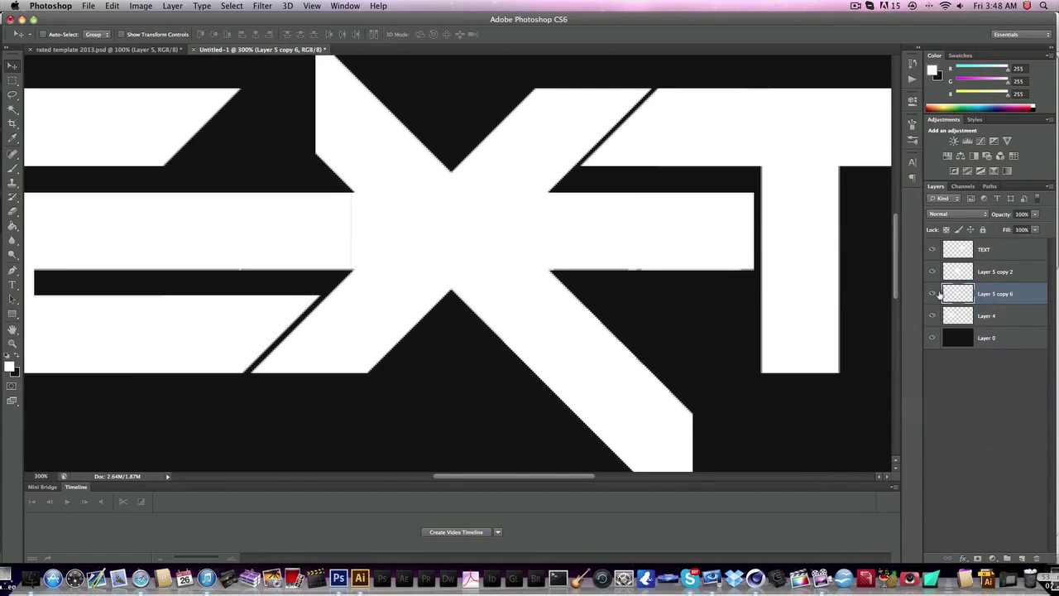
click(933, 294)
click(933, 293)
super+click(960, 292)
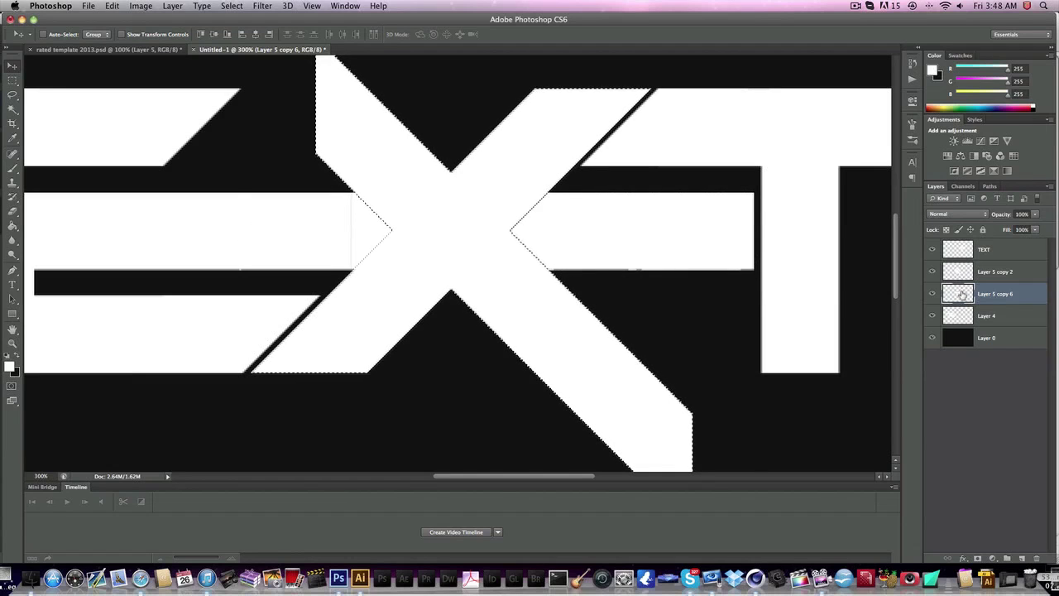
- Deselect, then trace an outline around the X's centre where the bar crosses and make it a selection
key(super+d)
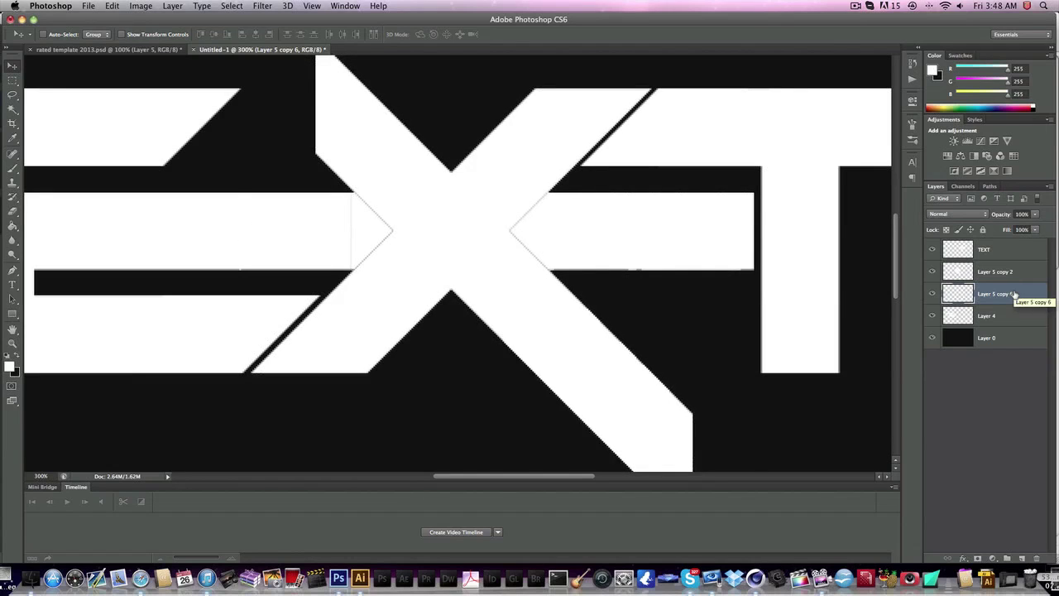
click(13, 269)
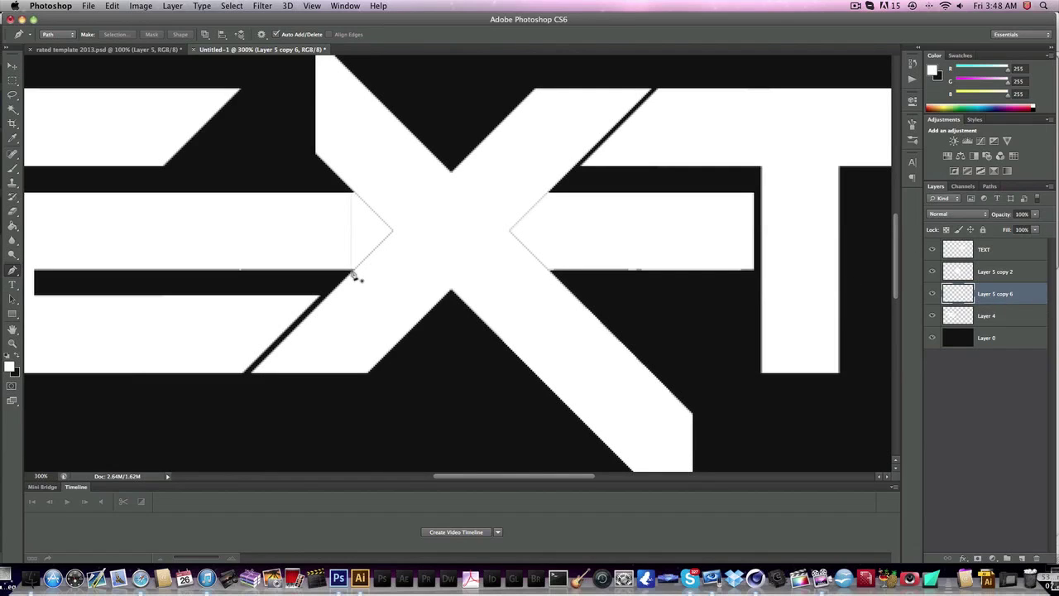
click(394, 229)
drag(391, 234, 392, 236)
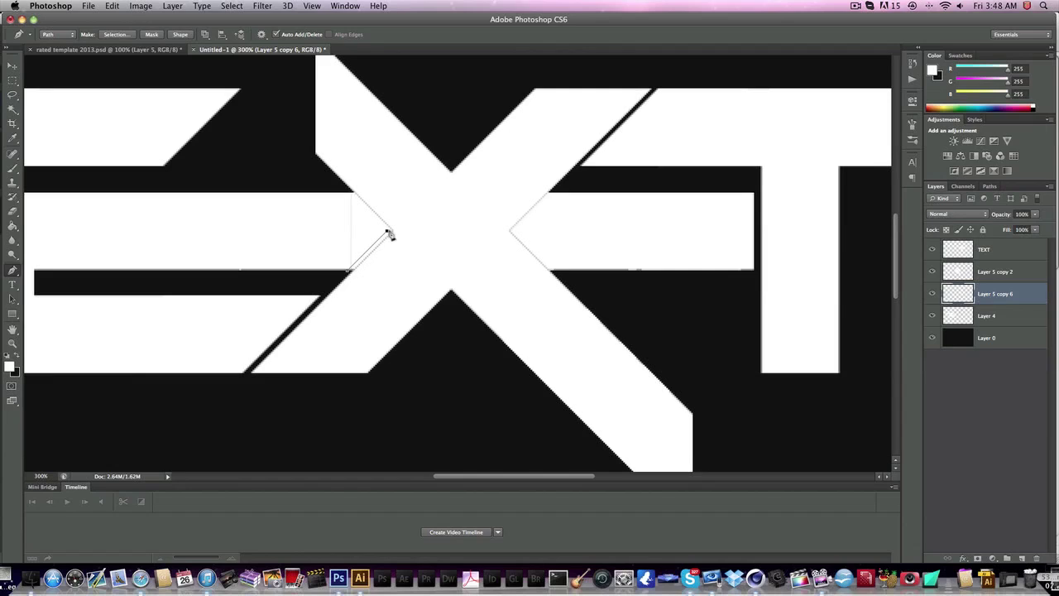
click(349, 195)
click(375, 171)
click(514, 232)
click(557, 272)
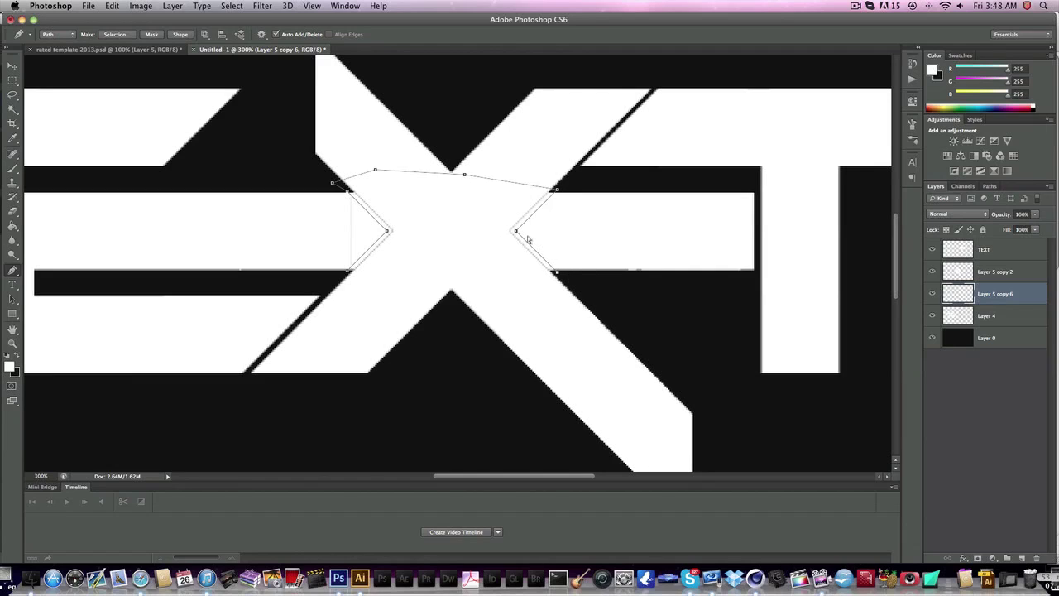
click(597, 309)
click(348, 277)
right_click(420, 285)
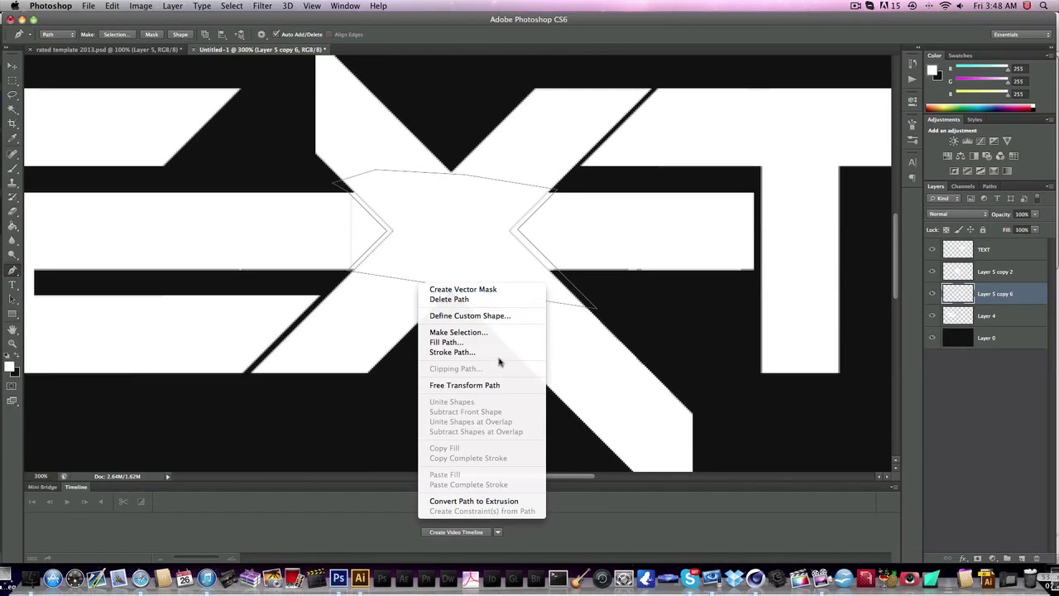
click(495, 334)
key(Return)
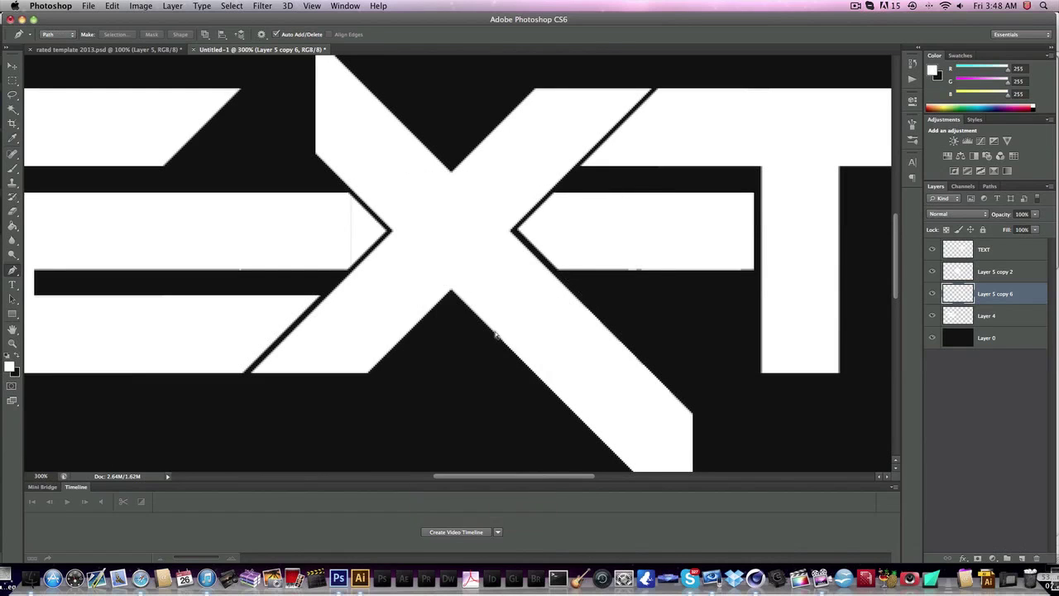
- Cut a small black triangle where the bar's right end meets the X's upper-right arm, then deselect
scroll(505, 315, left, 5)
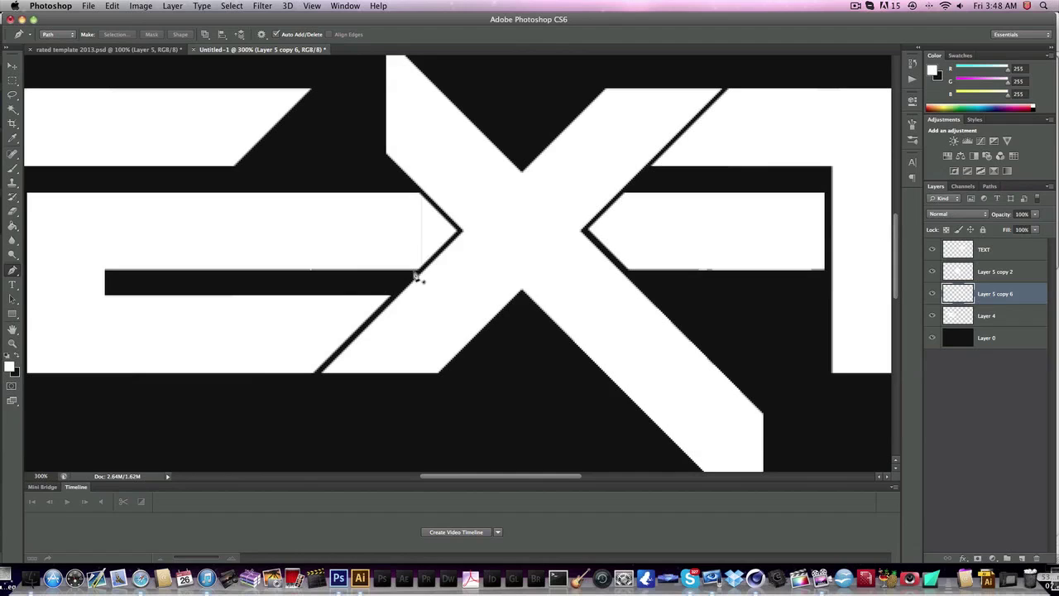
scroll(415, 278, up, 2)
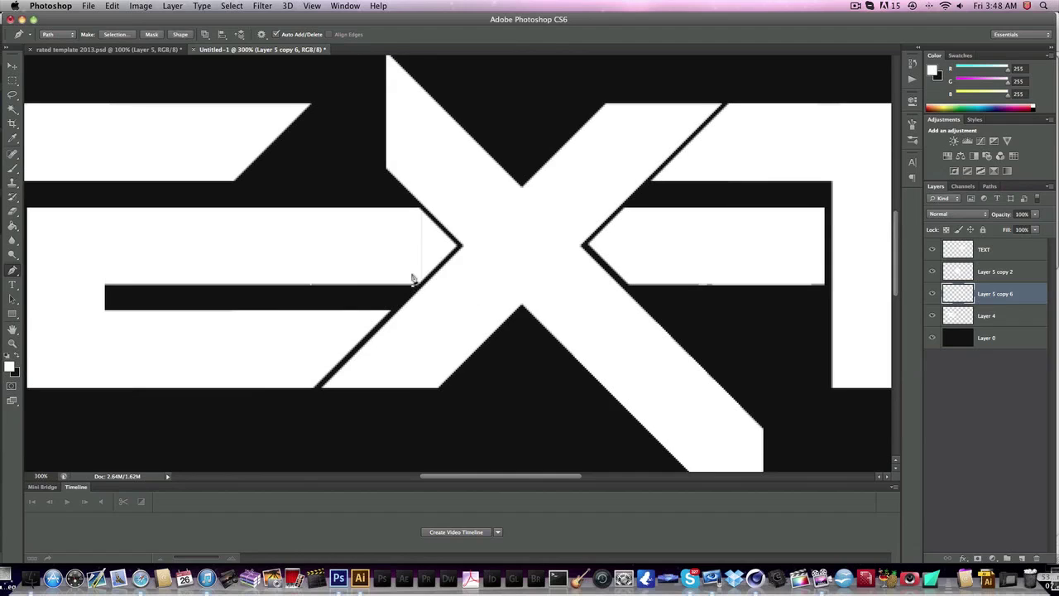
click(630, 207)
click(588, 248)
click(549, 207)
click(629, 207)
right_click(662, 203)
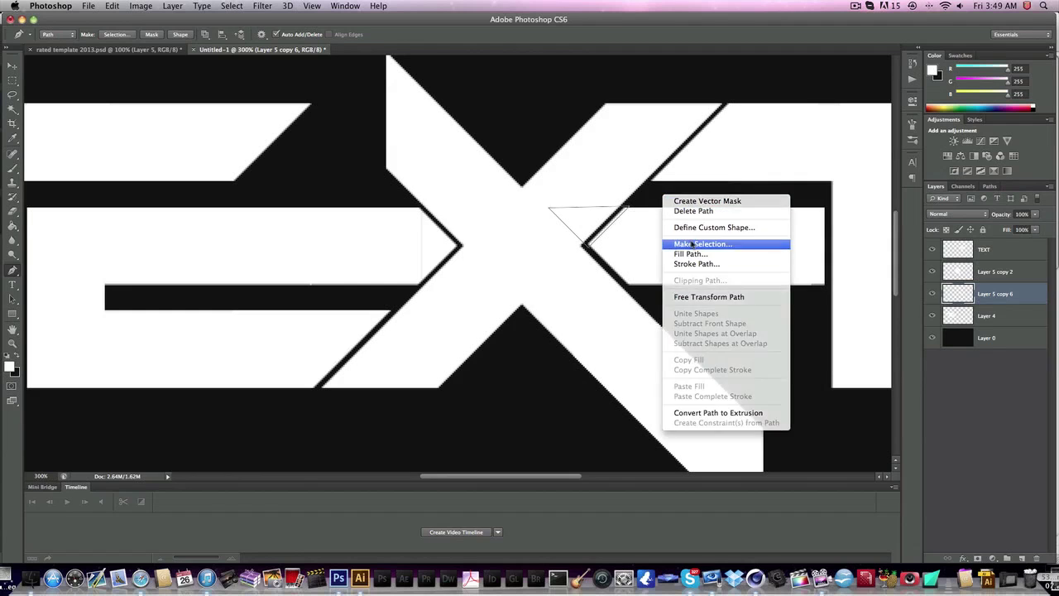
click(695, 239)
key(Return)
key(i)
key(p)
key(Delete)
key(ctrl+d)
scroll(664, 238, up, 3)
scroll(665, 238, left, 4)
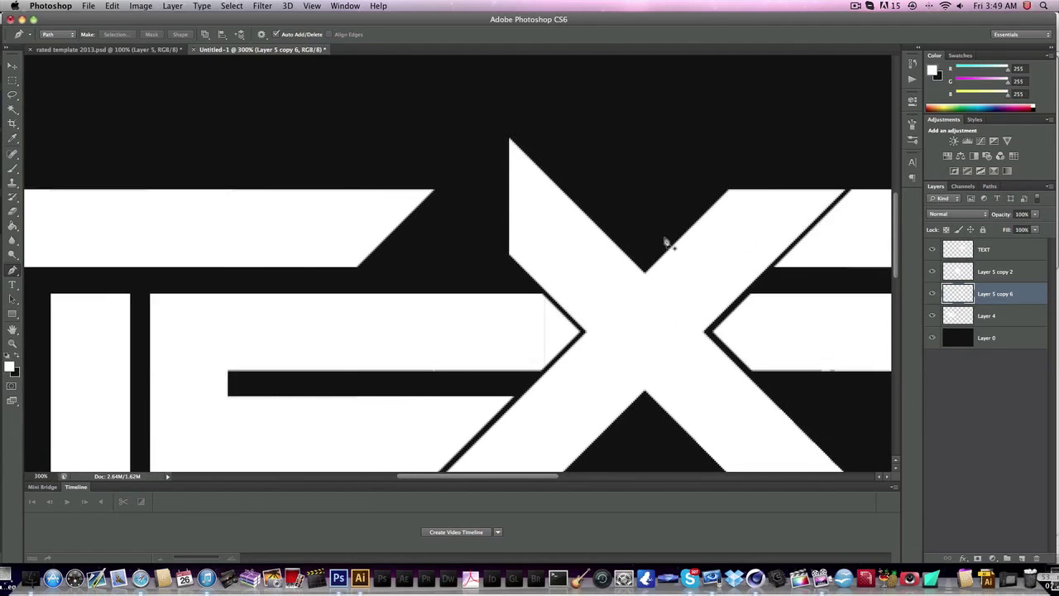
scroll(495, 236, right, 3)
scroll(495, 236, down, 2)
scroll(495, 236, left, 5)
scroll(495, 236, right, 4)
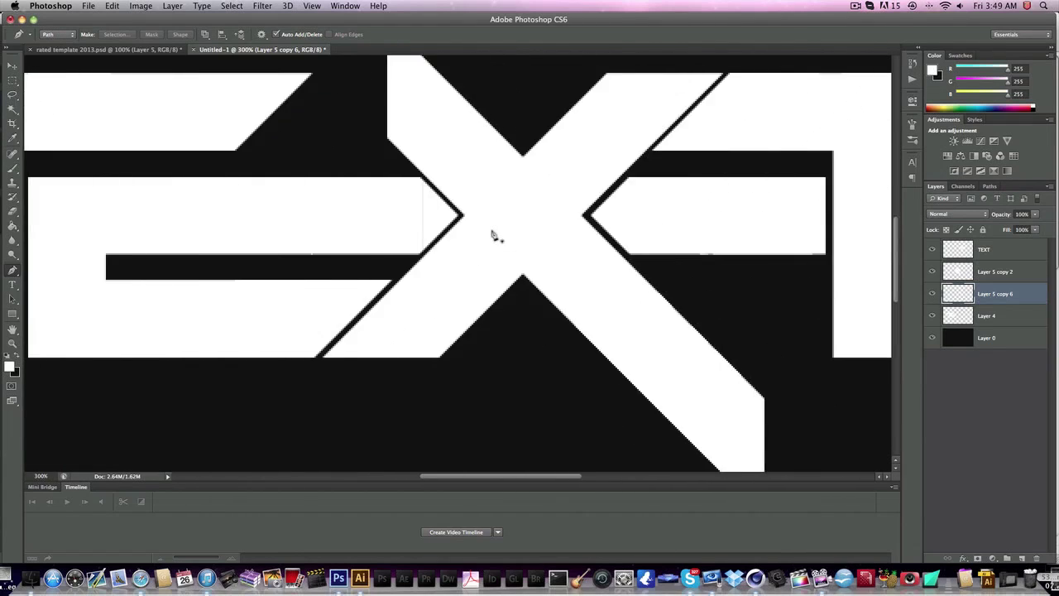
scroll(495, 236, left, 6)
scroll(492, 236, up, 3)
scroll(491, 236, right, 3)
- Outline a rectangle over the end of the T's top bar with the Pen and make it a selection
click(370, 245)
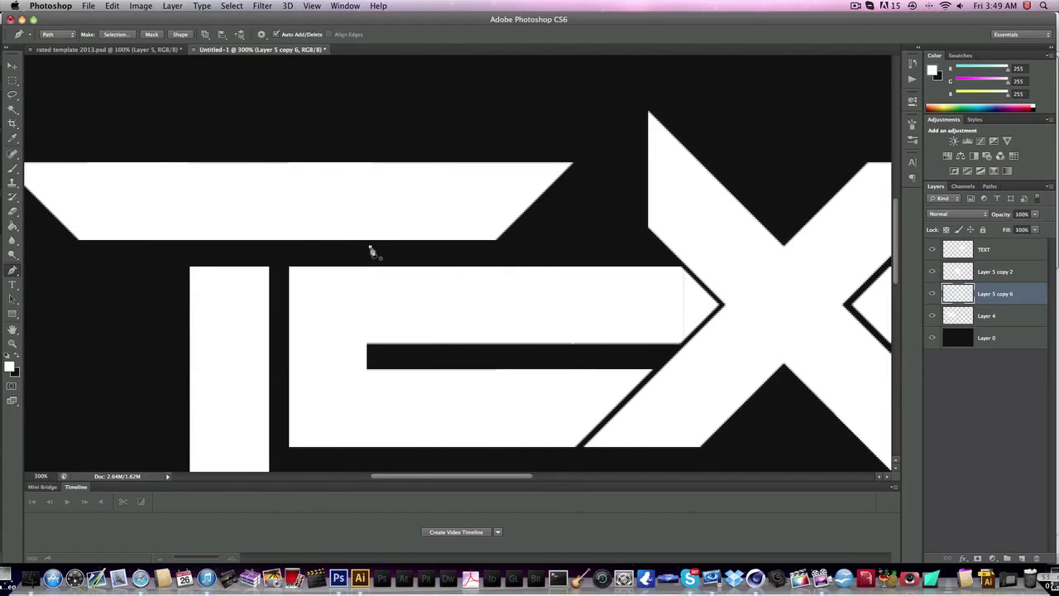
shift+click(372, 115)
click(617, 115)
click(617, 233)
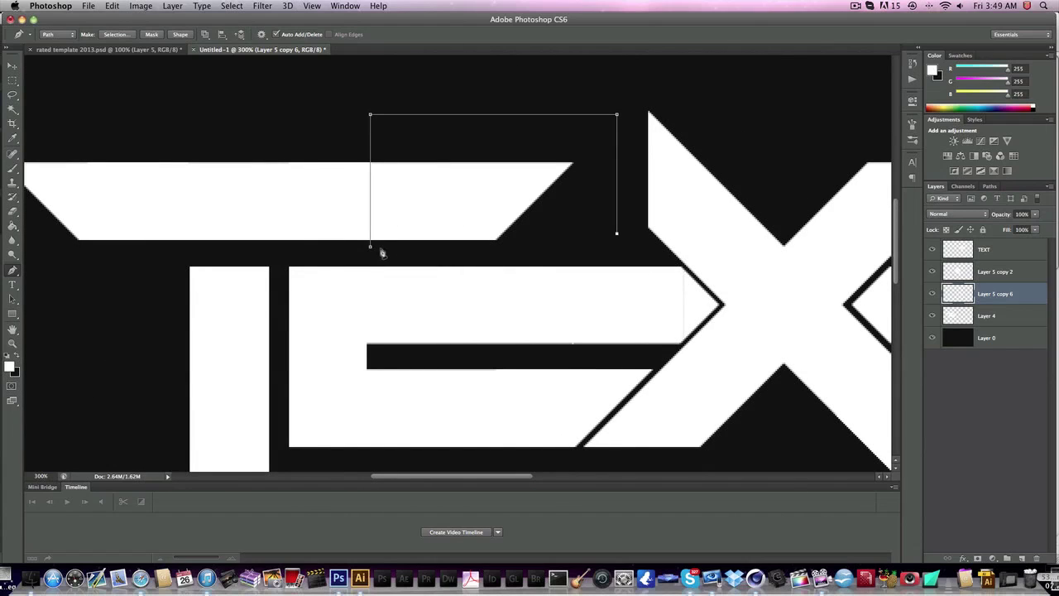
click(370, 247)
right_click(470, 184)
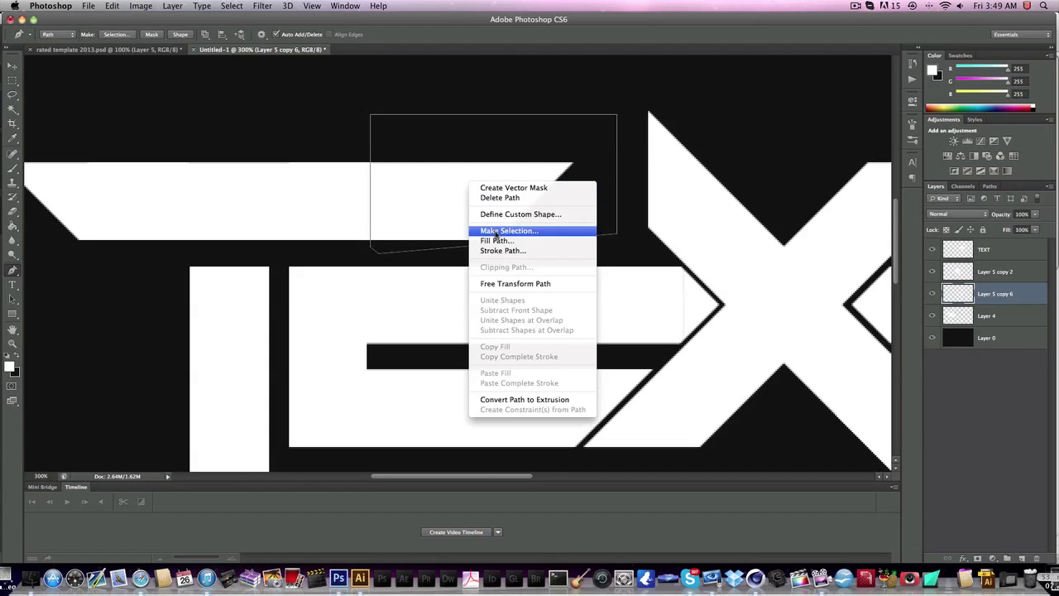
click(499, 231)
- Copy the selected bar piece from Layer 4 onto a new layer and slide it right against the X
click(1006, 316)
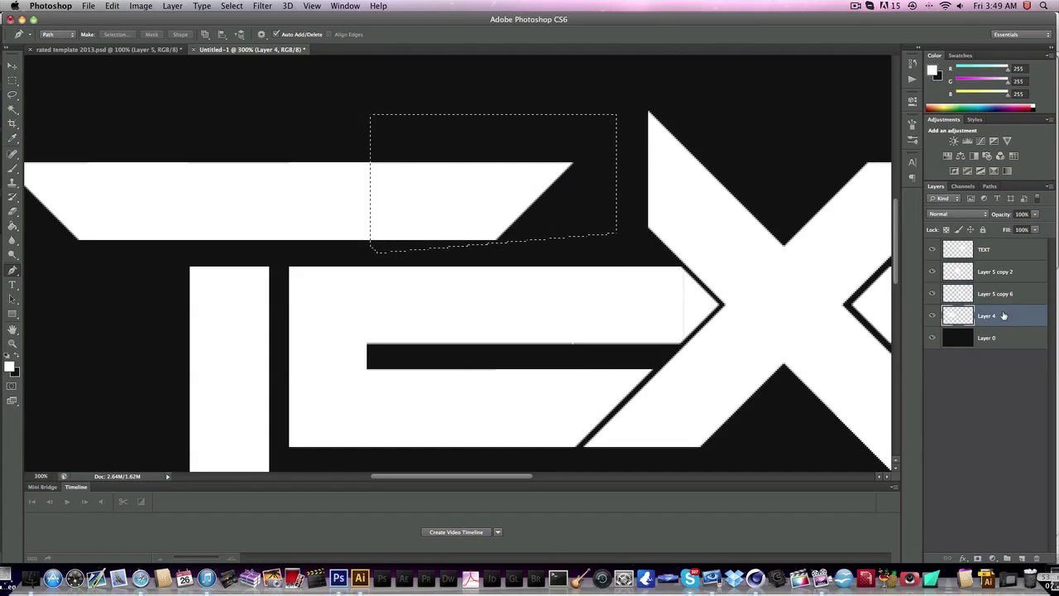
key(super+j)
key(super+shift+Right)
key(super+shift+Right)
key(super+shift+Up)
key(super+shift+Up)
click(12, 66)
drag(416, 150, 506, 170)
- Duplicate the bar piece, flip it vertically and horizontally, and set it beside the X
key(super+j)
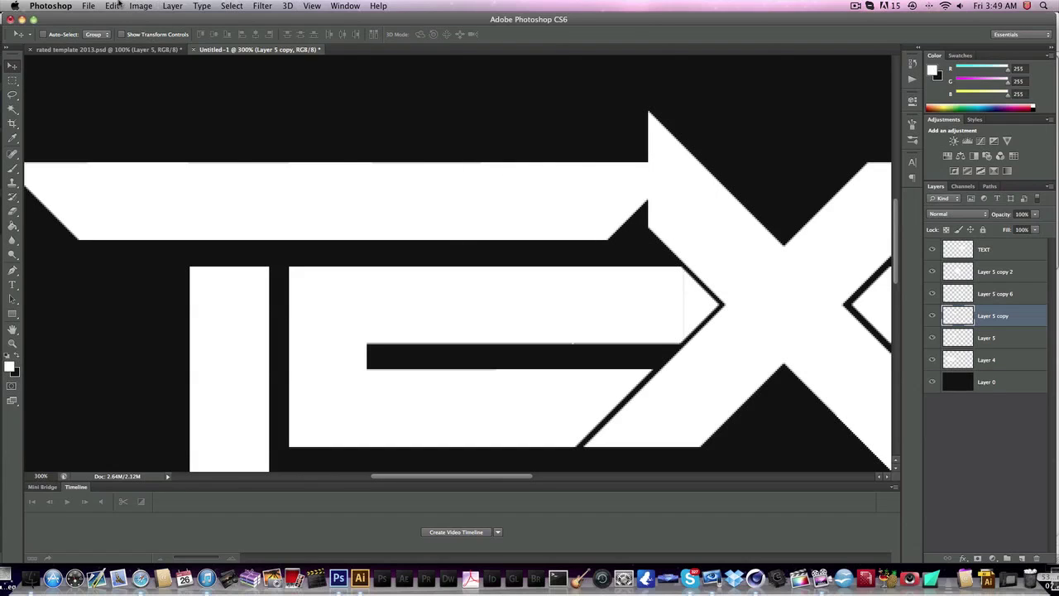
click(118, 4)
mouse_move(154, 252)
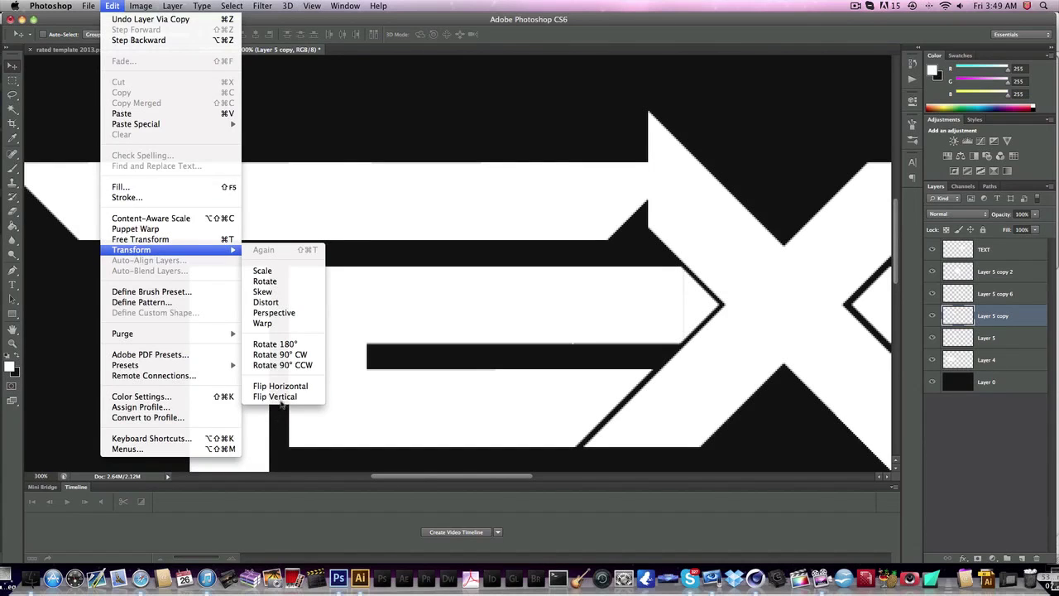
click(278, 397)
click(113, 6)
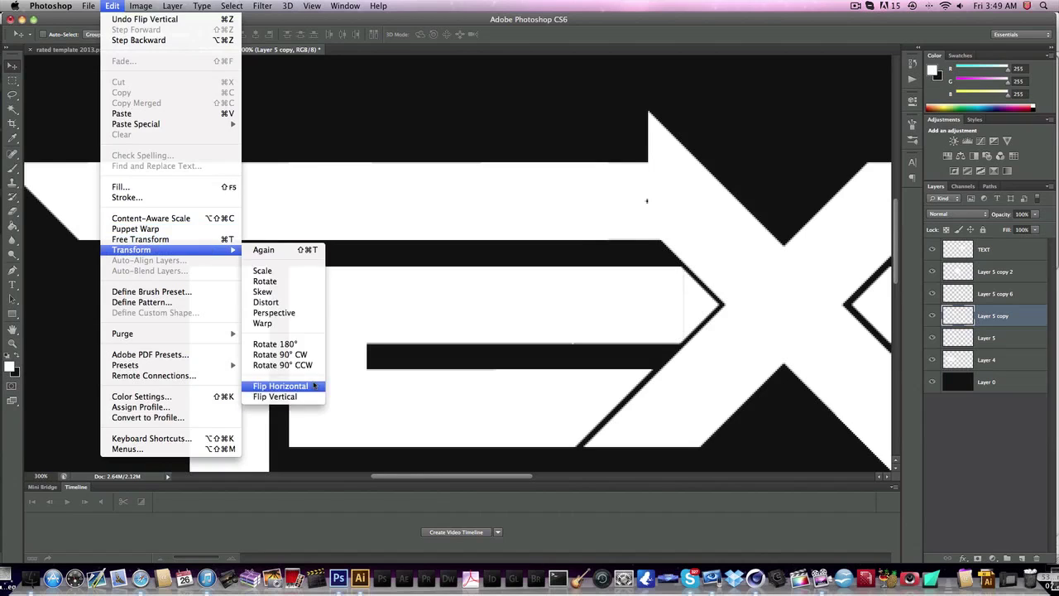
click(307, 386)
drag(658, 228, 655, 229)
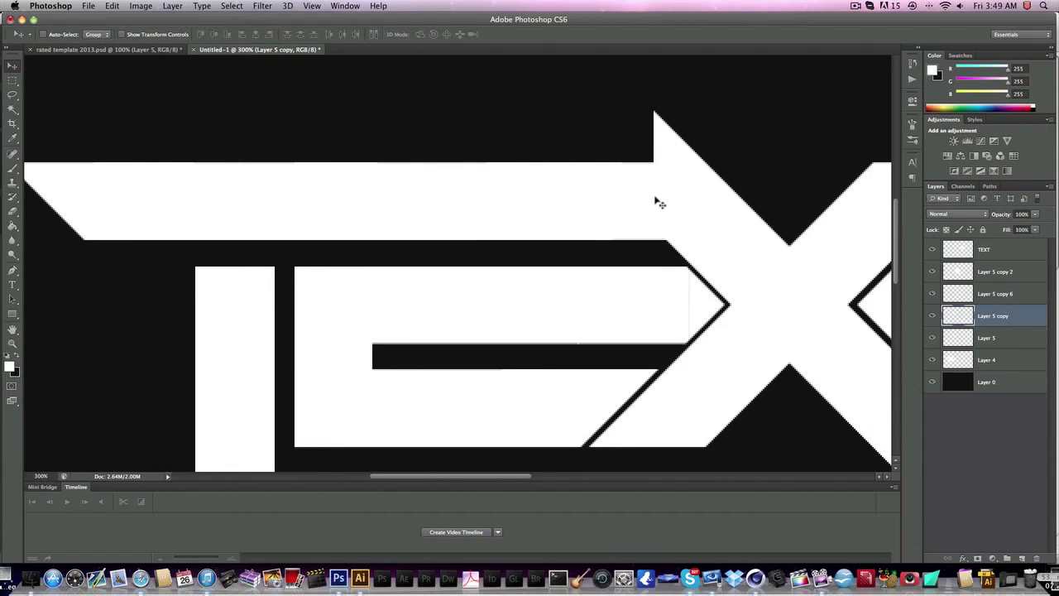
- Set the view zoom to 100% to see the whole logo
scroll(679, 203, right, 5)
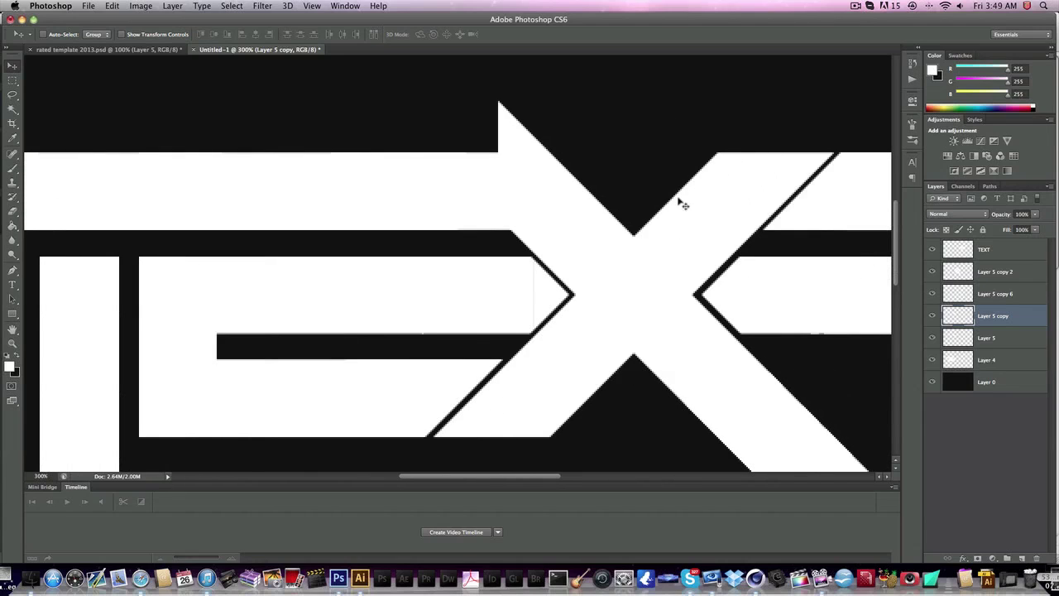
click(55, 475)
text(100)
key(Return)
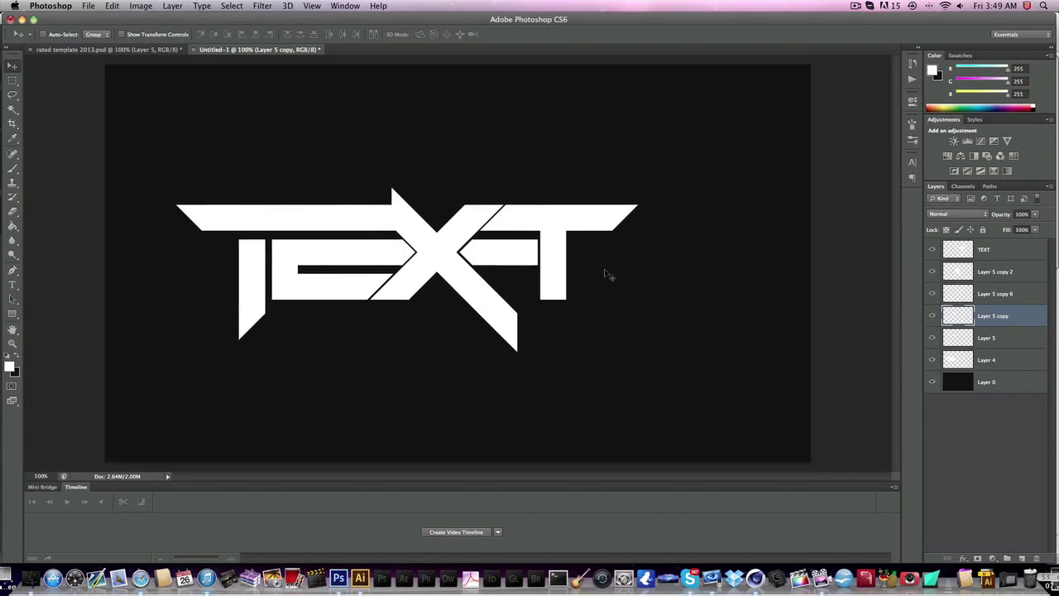
- Merge the TEXT through Layer 4 layers into a single TEXT layer
click(1009, 361)
shift+click(1010, 251)
right_click(1000, 270)
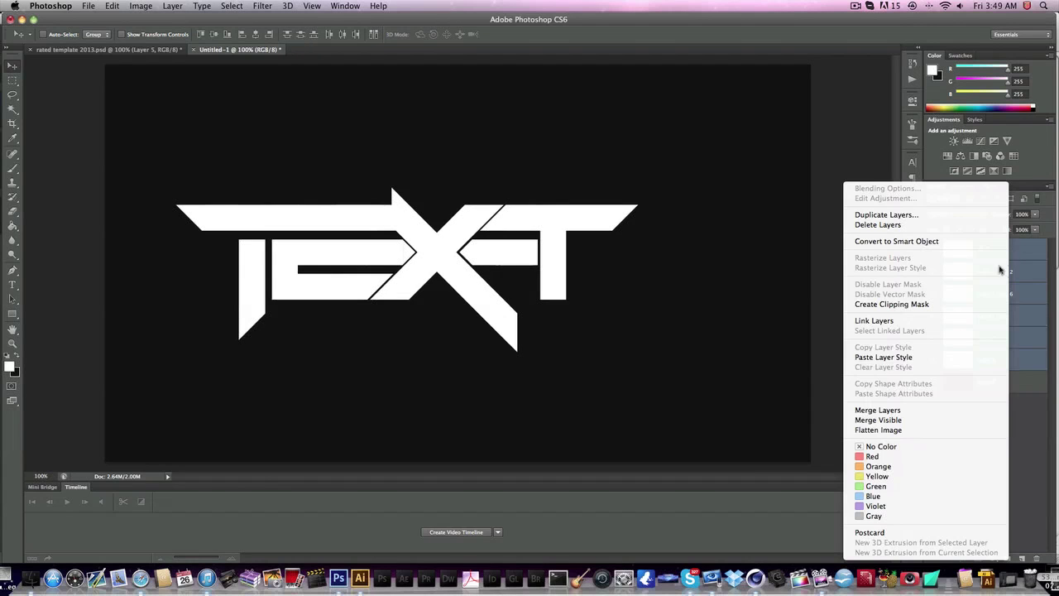
click(914, 410)
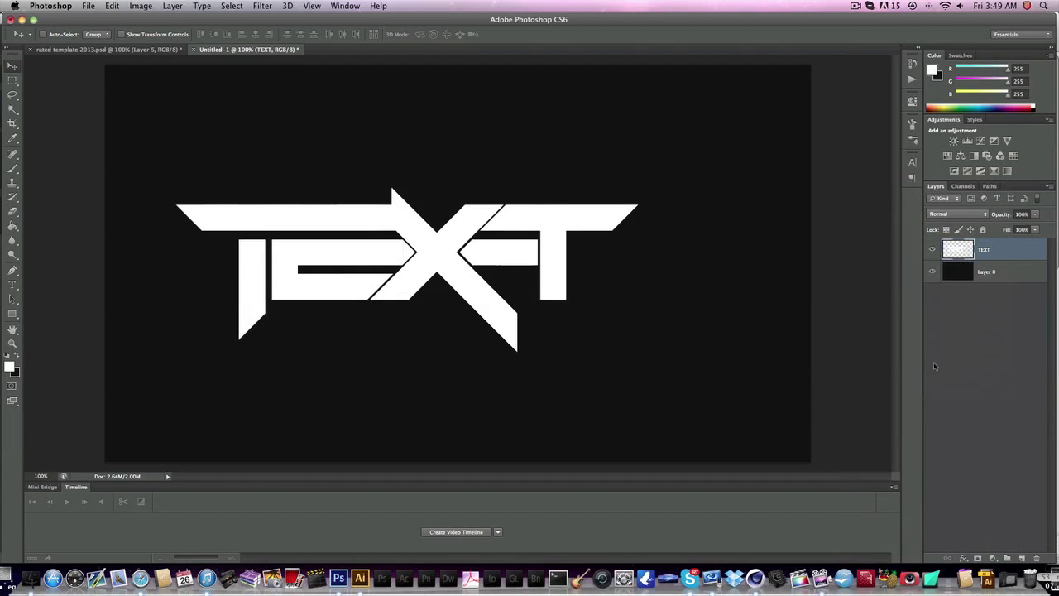
- Move the merged logo up toward the top of the canvas, nudging it slightly left
drag(528, 261, 557, 149)
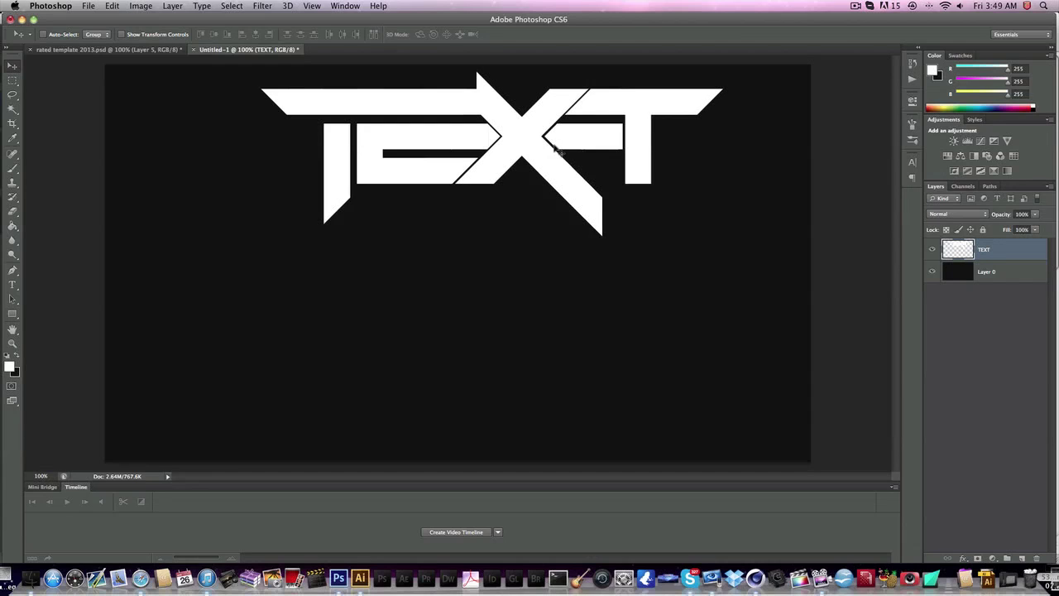
click(854, 7)
drag(394, 179, 370, 189)
- Draw a paragraph text box below the logo with the Type tool
click(13, 286)
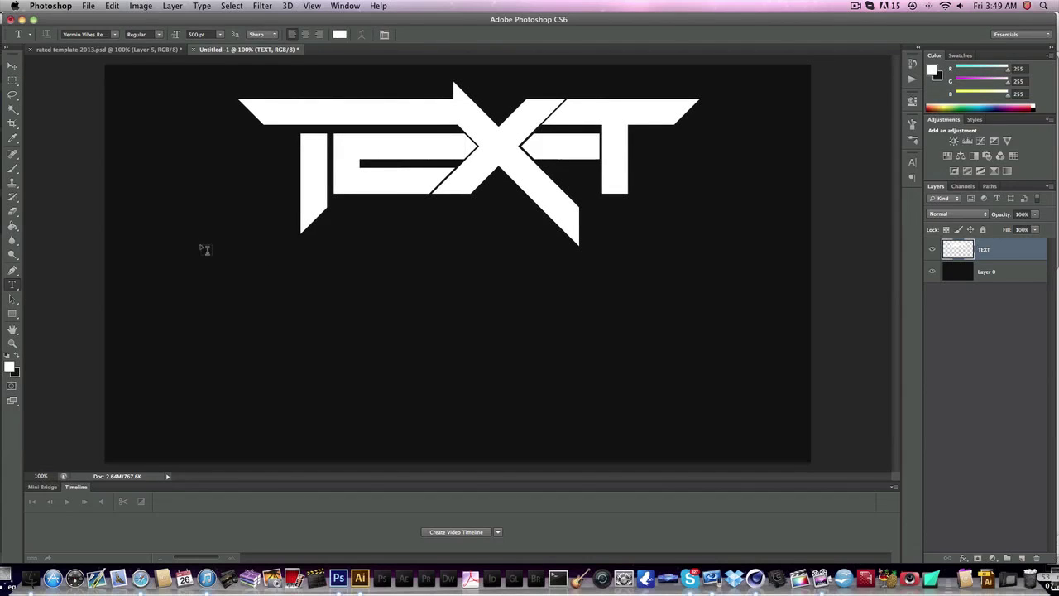
drag(147, 246, 646, 440)
key(Escape)
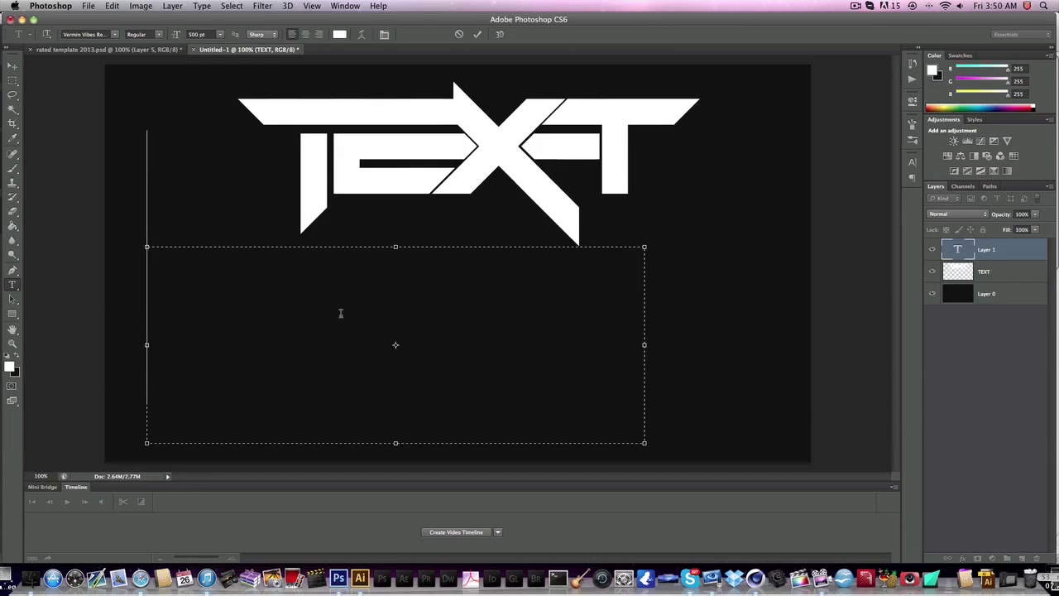
- Set the type to the Evil Dead font at 150 pt
click(114, 34)
scroll(149, 99, up, 15)
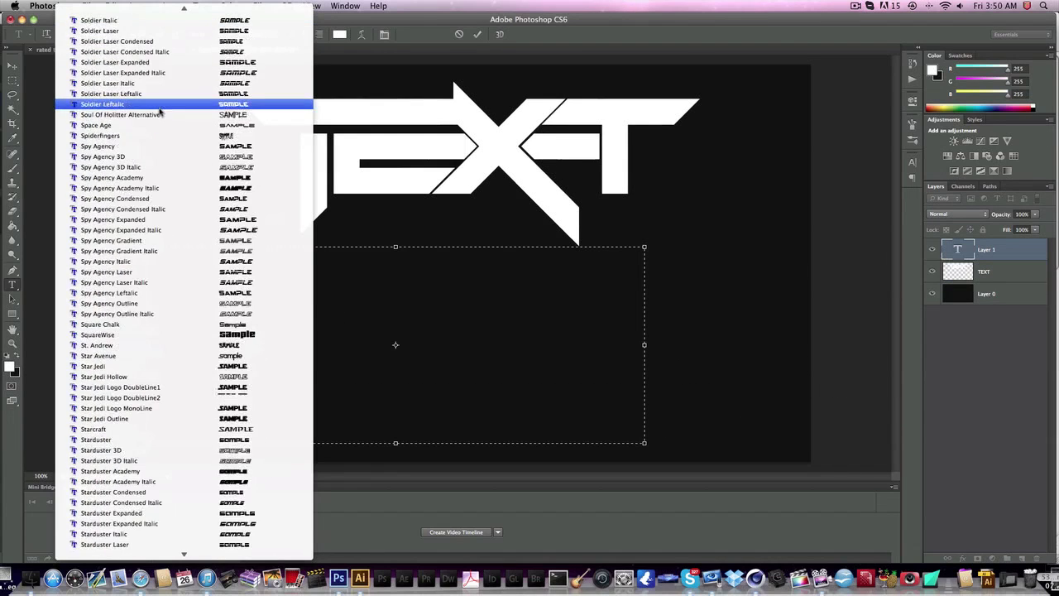
scroll(160, 110, up, 20)
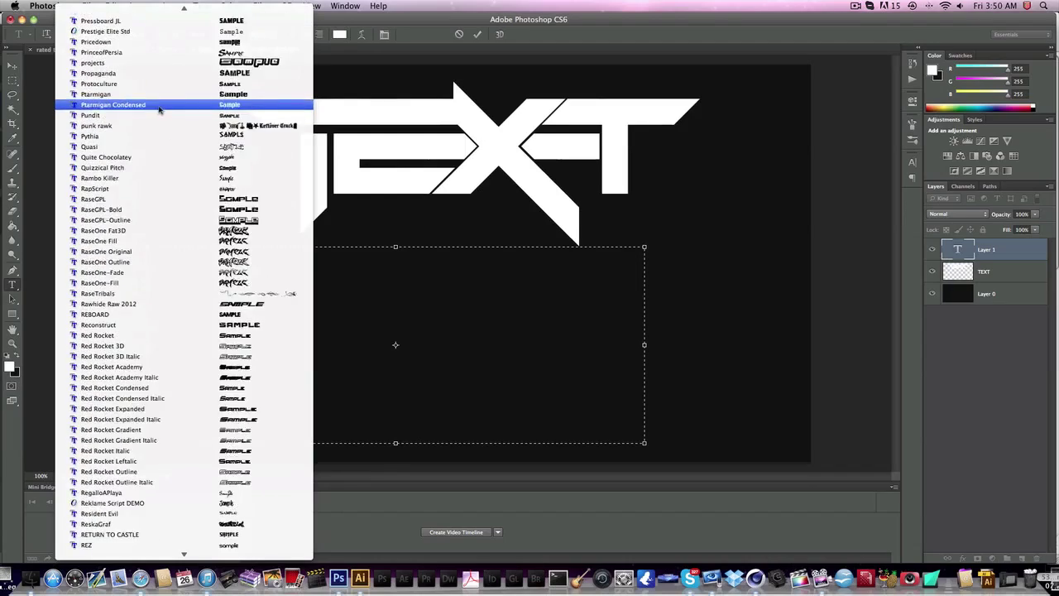
scroll(159, 110, up, 15)
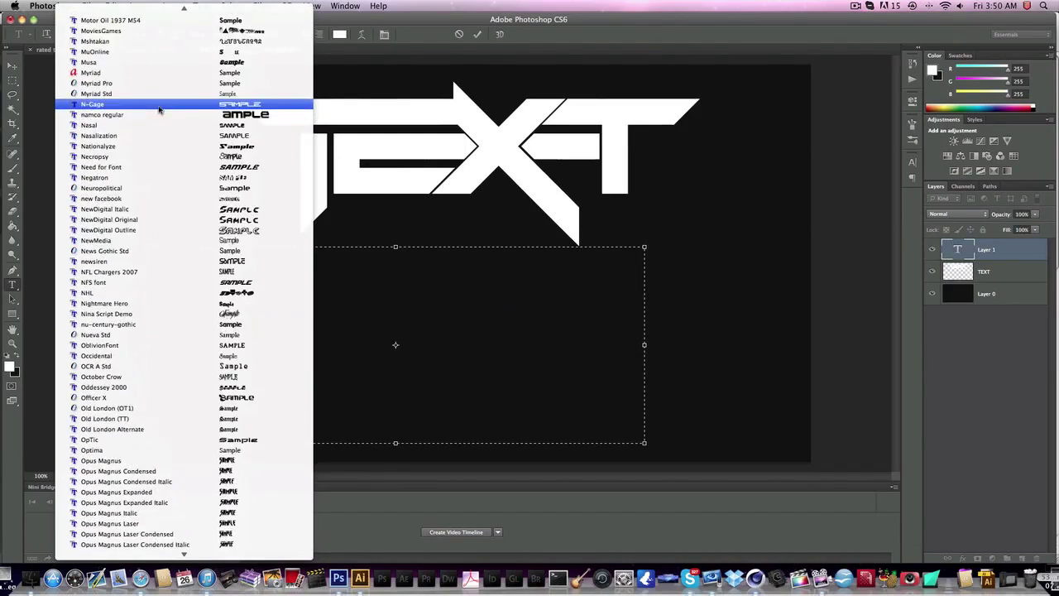
scroll(282, 371, up, 20)
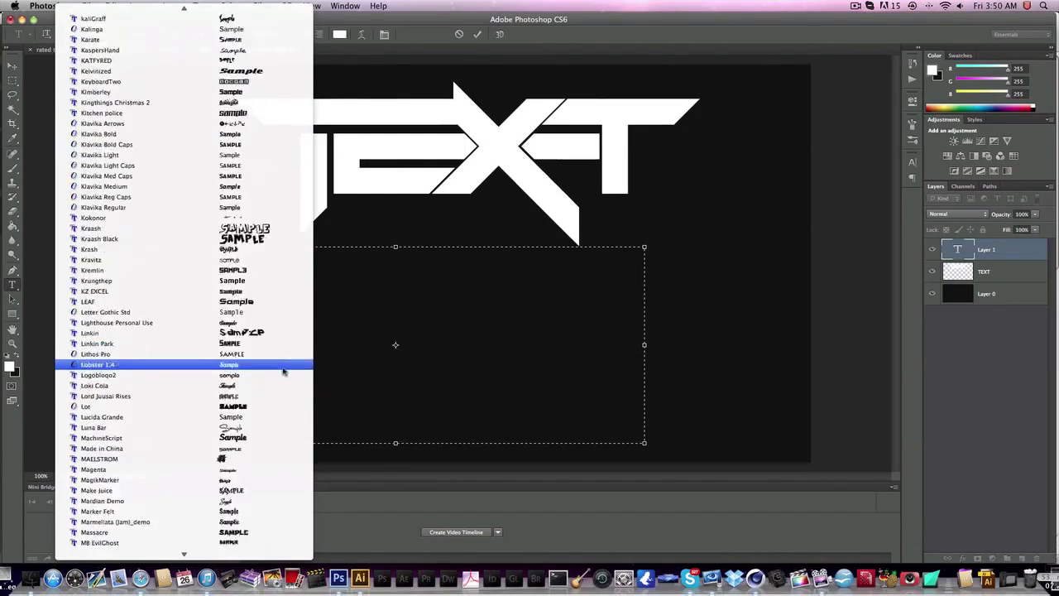
scroll(283, 372, down, 10)
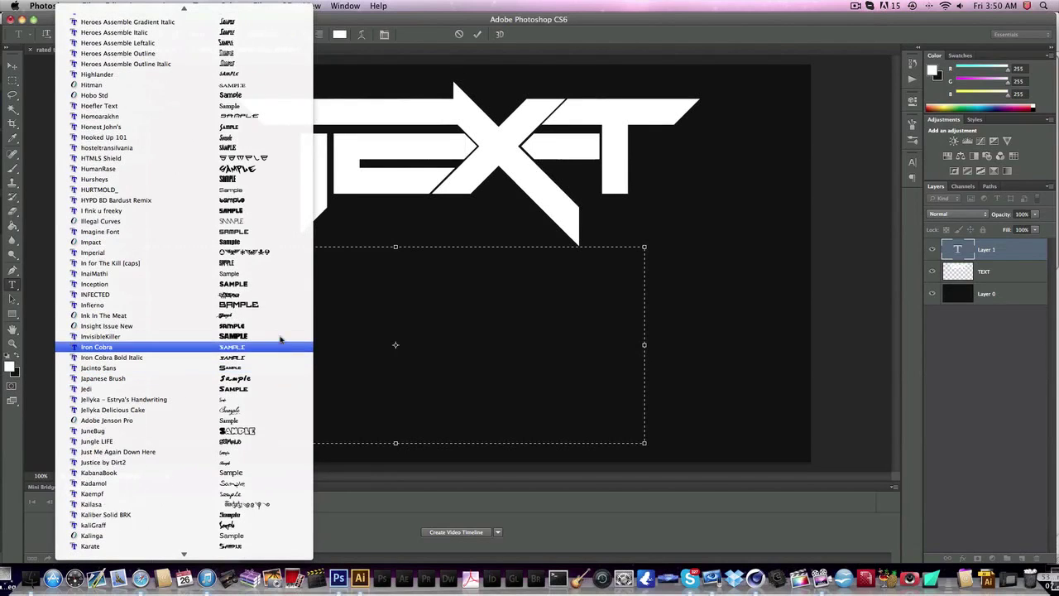
scroll(279, 332, up, 3)
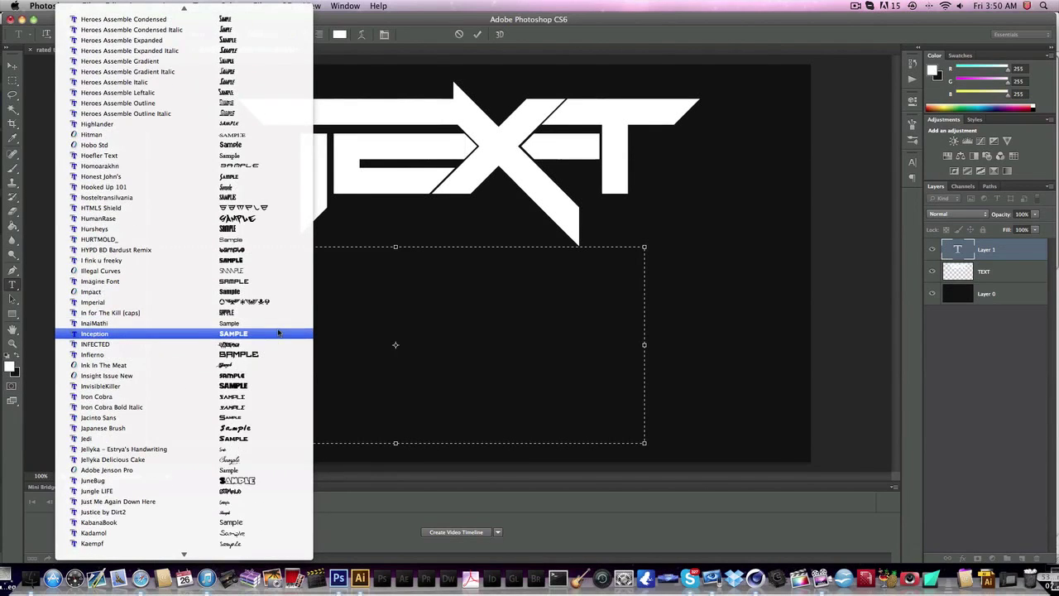
scroll(278, 333, up, 15)
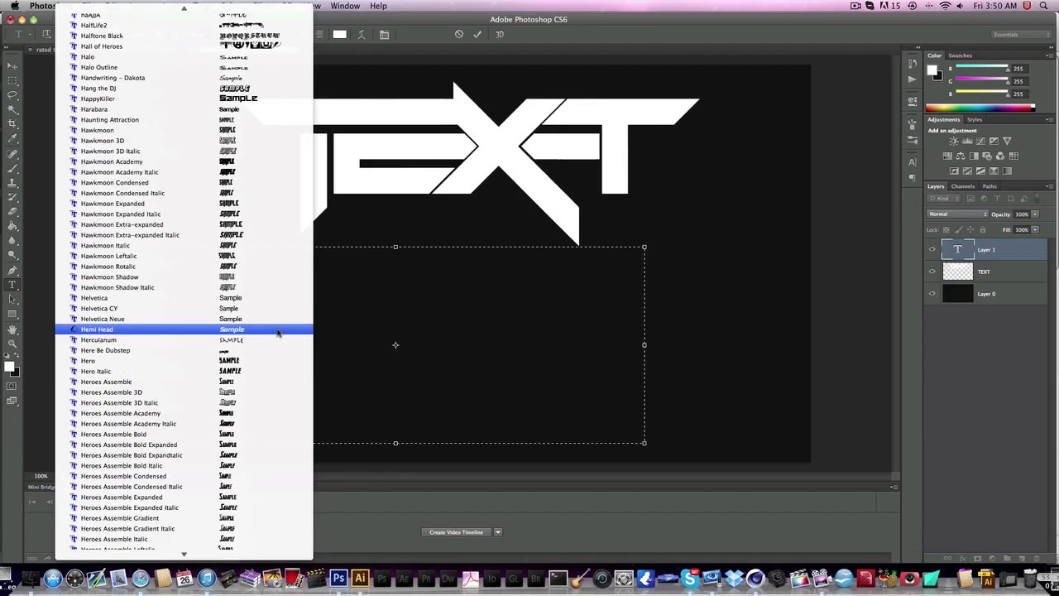
scroll(278, 333, up, 20)
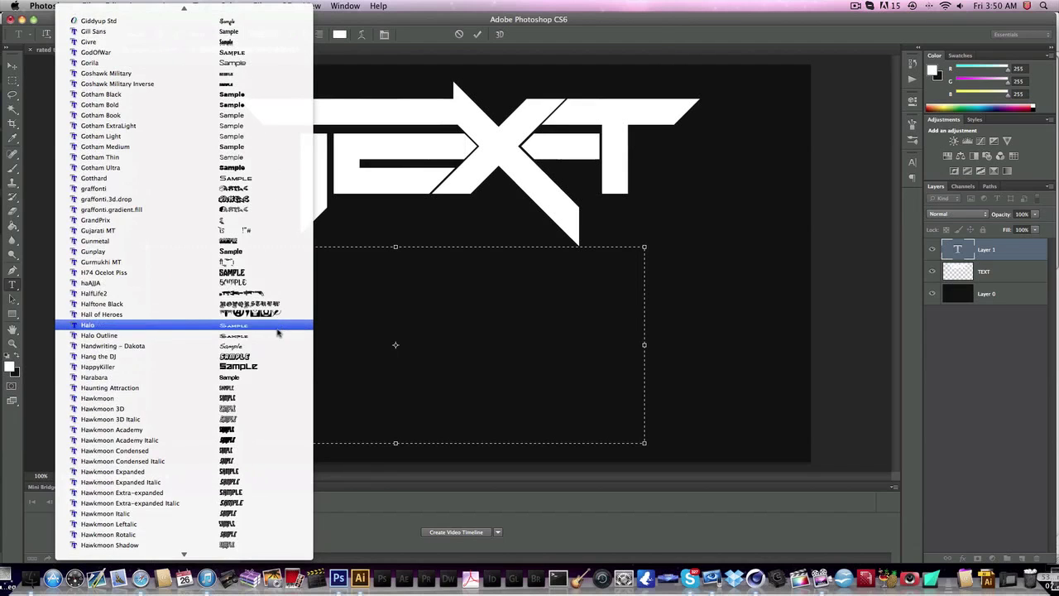
scroll(278, 333, up, 20)
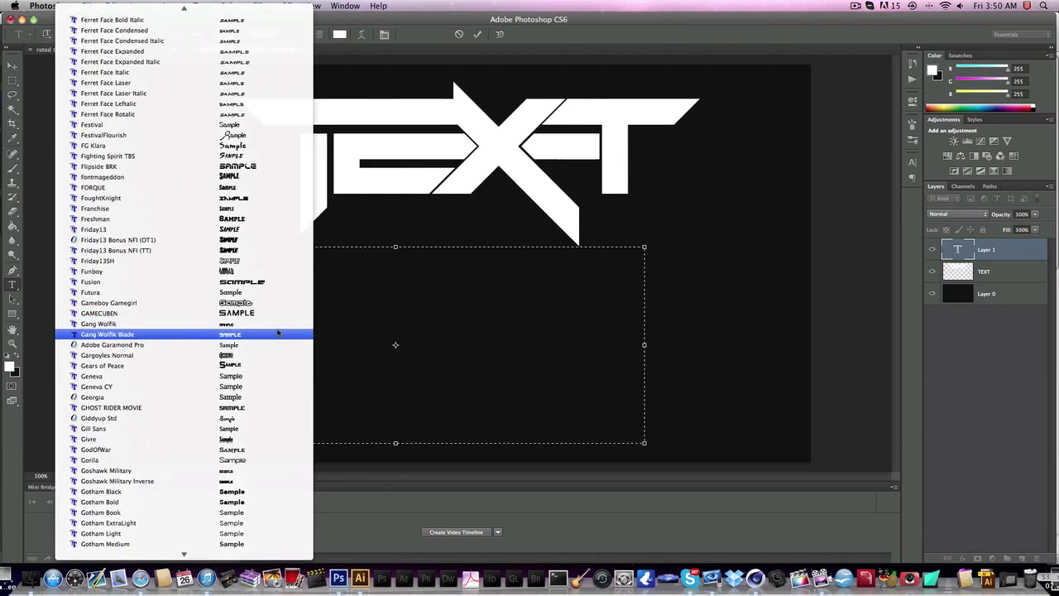
scroll(278, 333, up, 20)
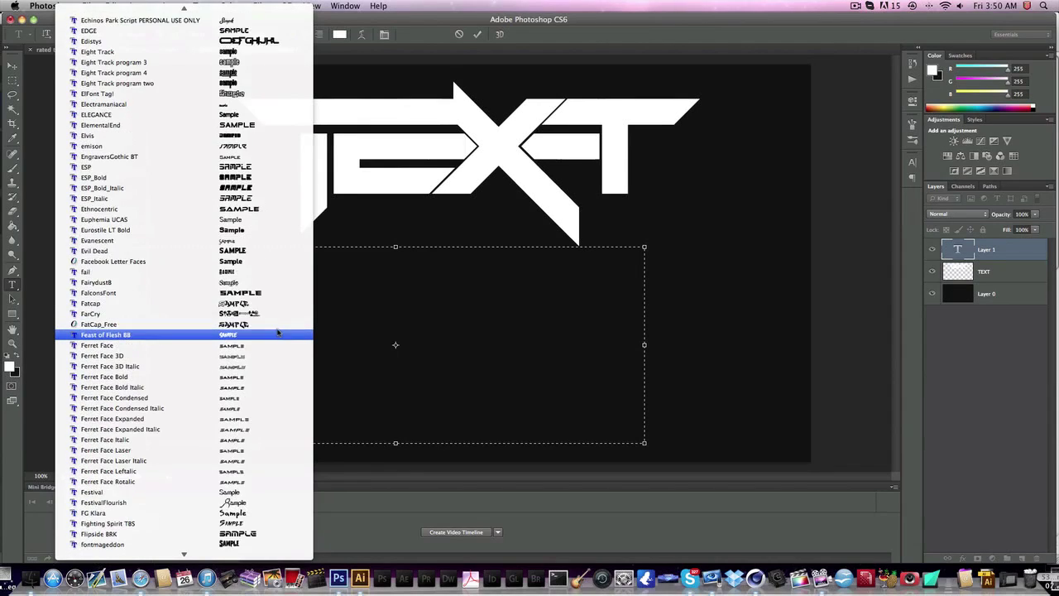
scroll(279, 333, up, 10)
scroll(278, 332, up, 20)
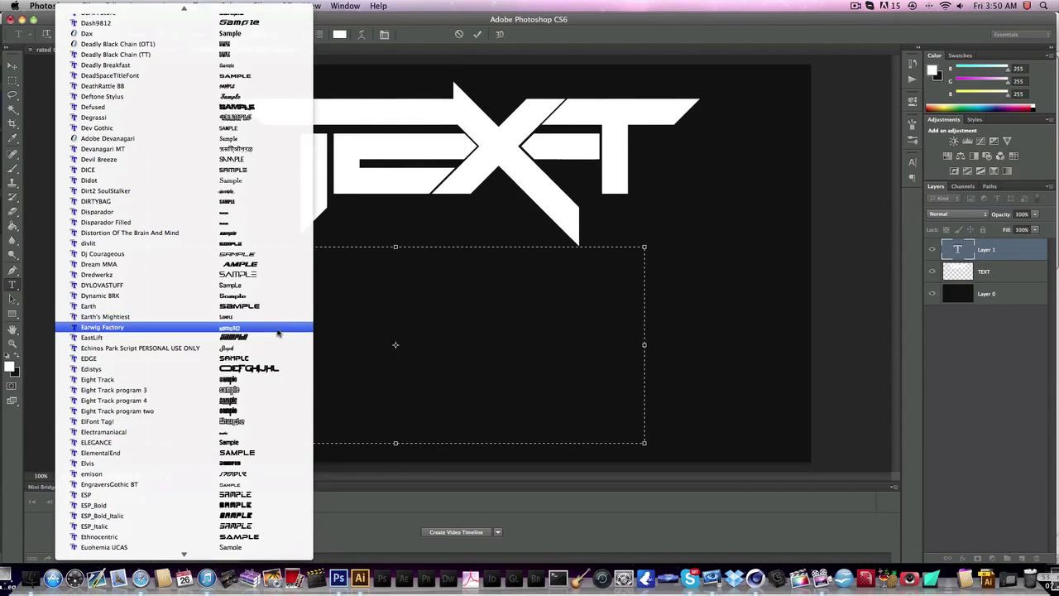
scroll(278, 333, up, 20)
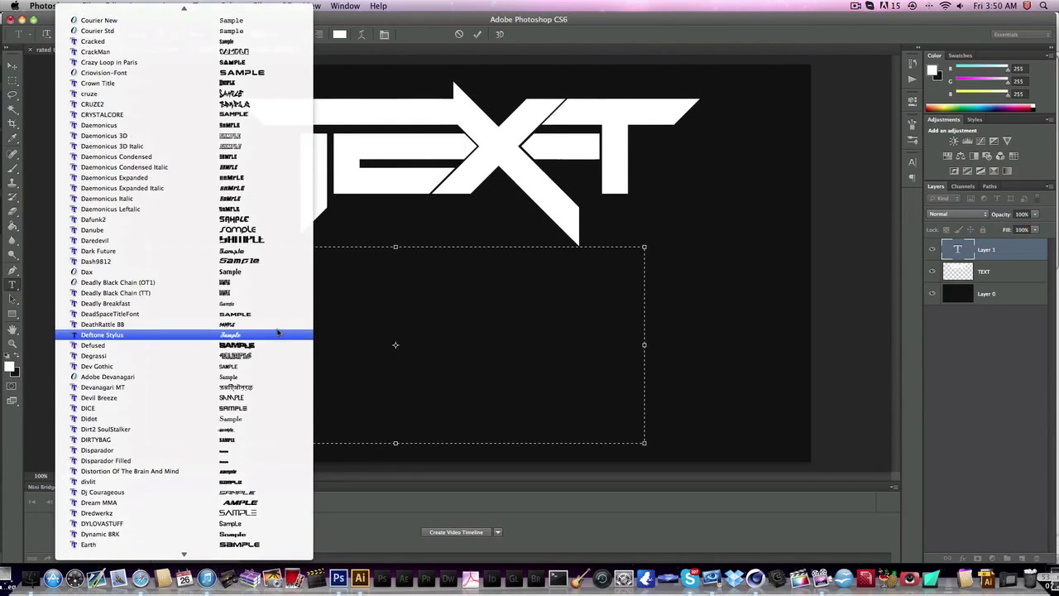
scroll(278, 333, up, 20)
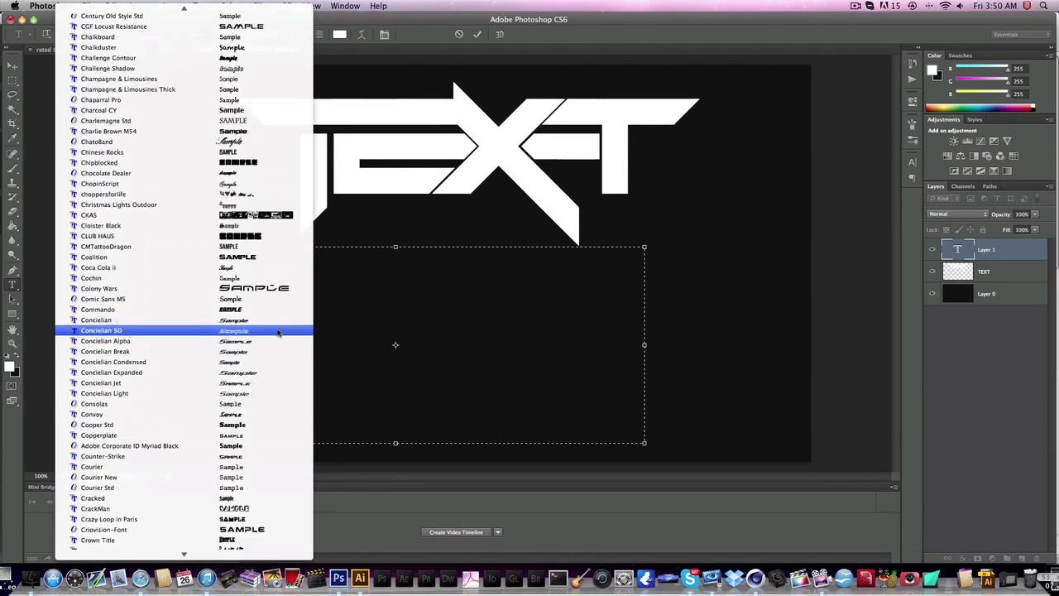
scroll(278, 332, up, 20)
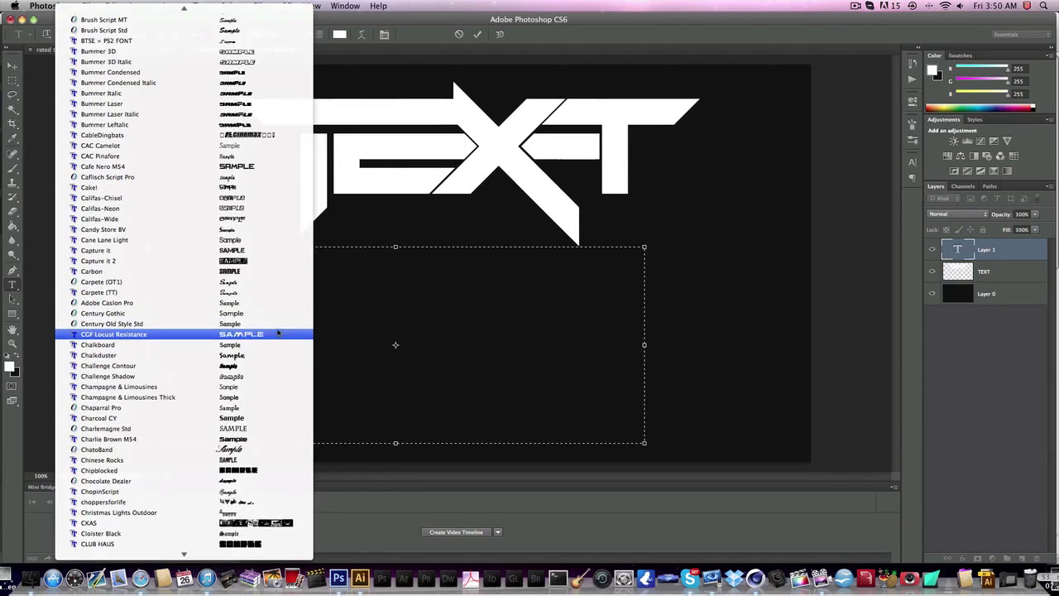
scroll(279, 333, up, 10)
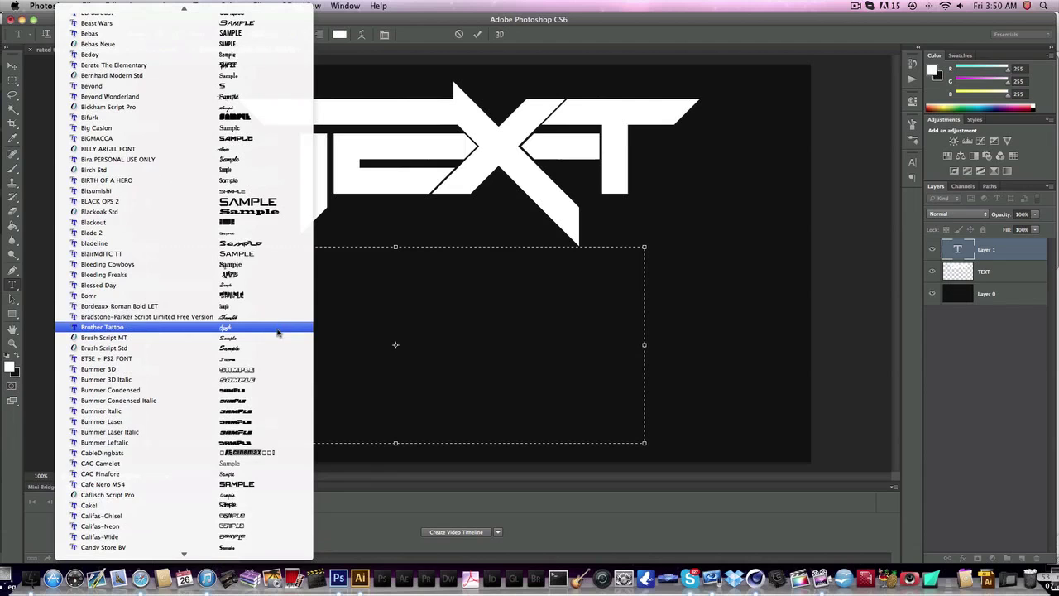
scroll(276, 284, up, 11)
scroll(276, 283, up, 13)
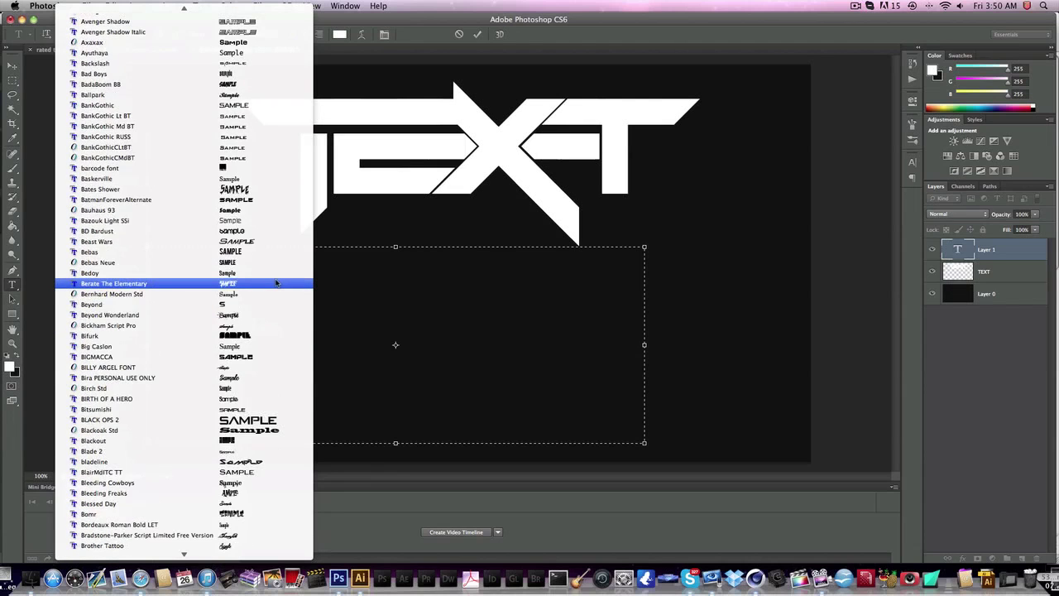
scroll(276, 283, down, 20)
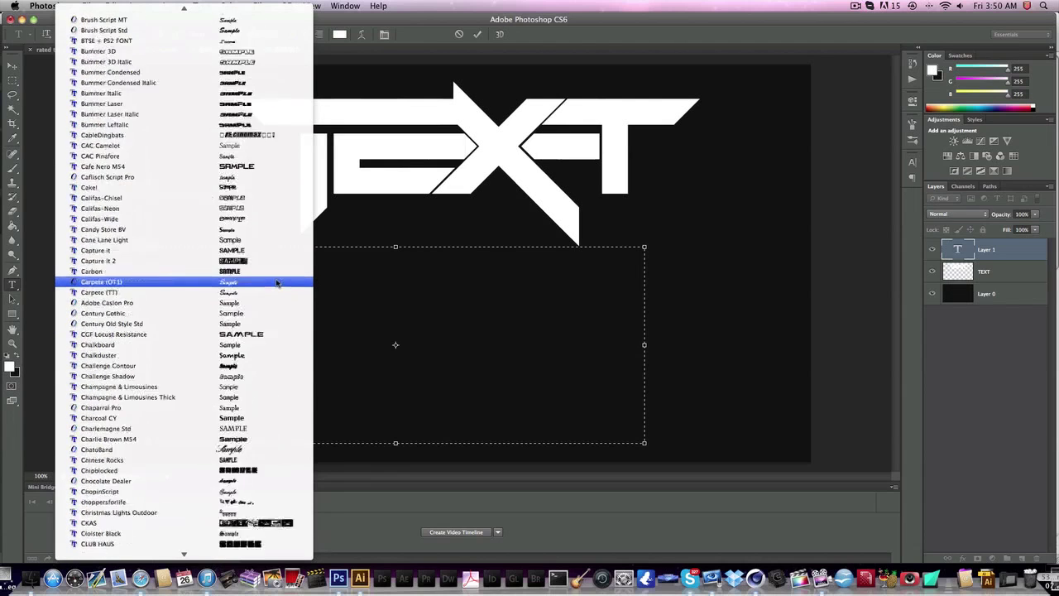
scroll(276, 283, down, 20)
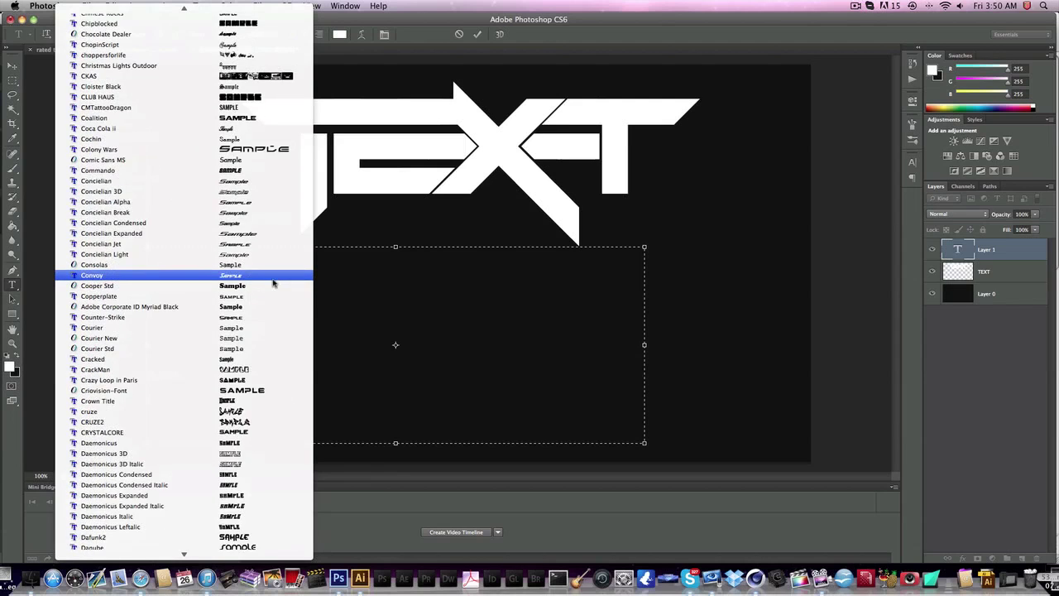
scroll(273, 283, down, 13)
scroll(273, 283, down, 8)
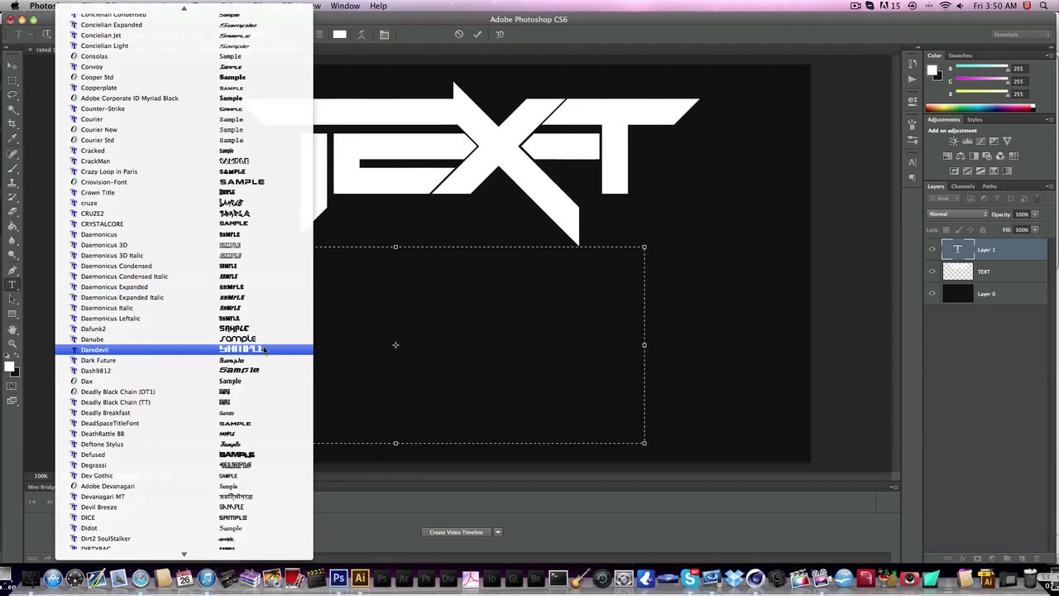
scroll(264, 351, down, 20)
scroll(264, 351, down, 11)
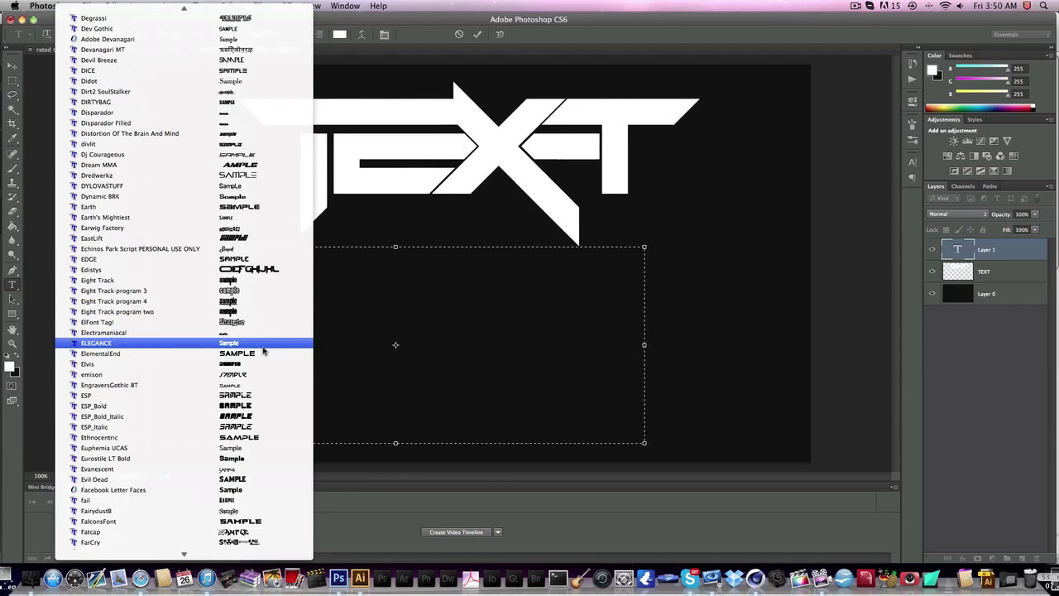
scroll(258, 400, down, 7)
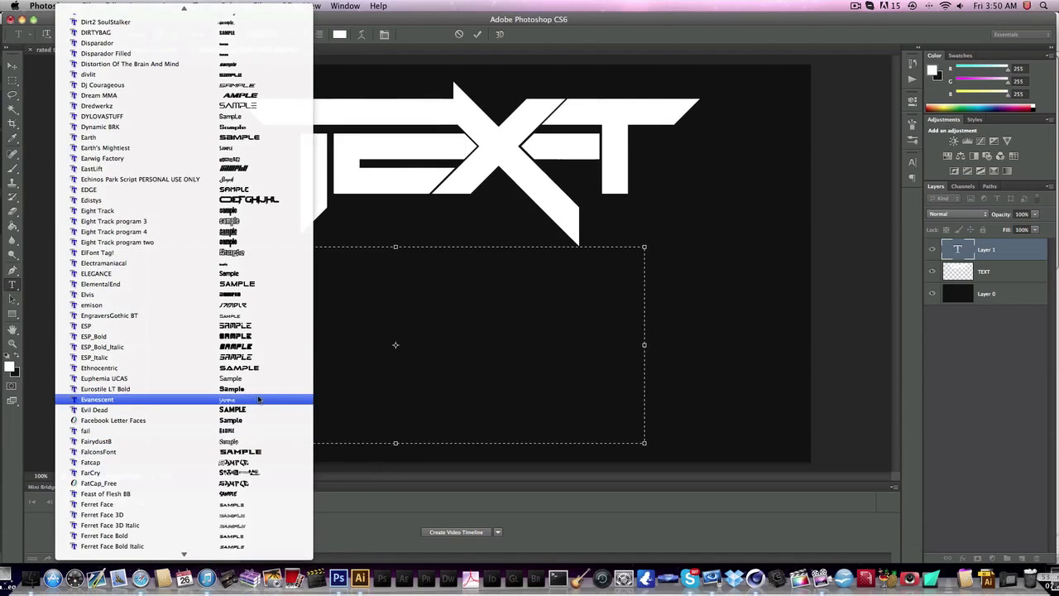
scroll(259, 400, down, 20)
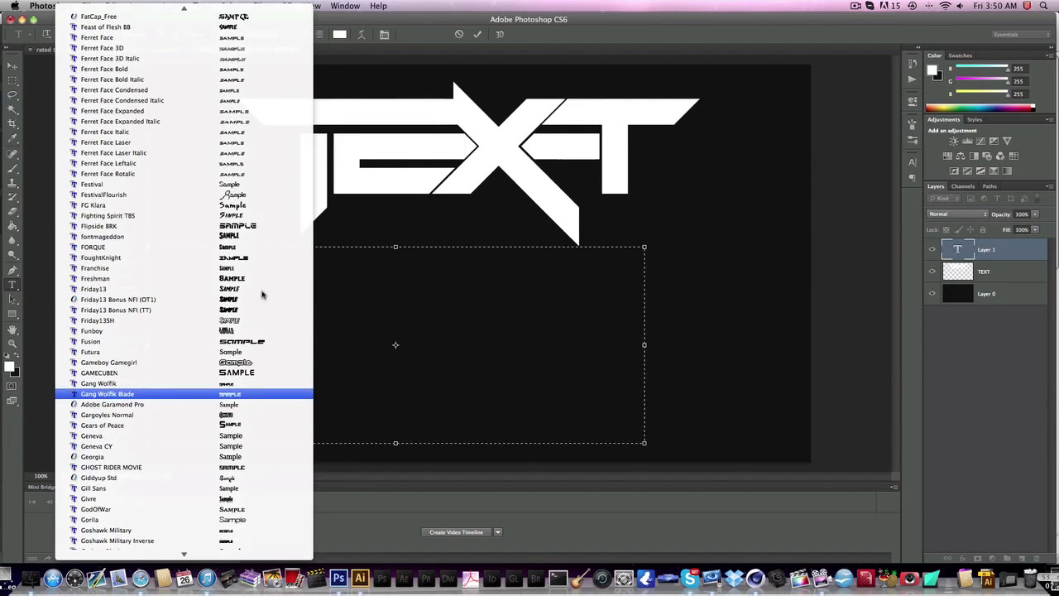
scroll(257, 207, up, 12)
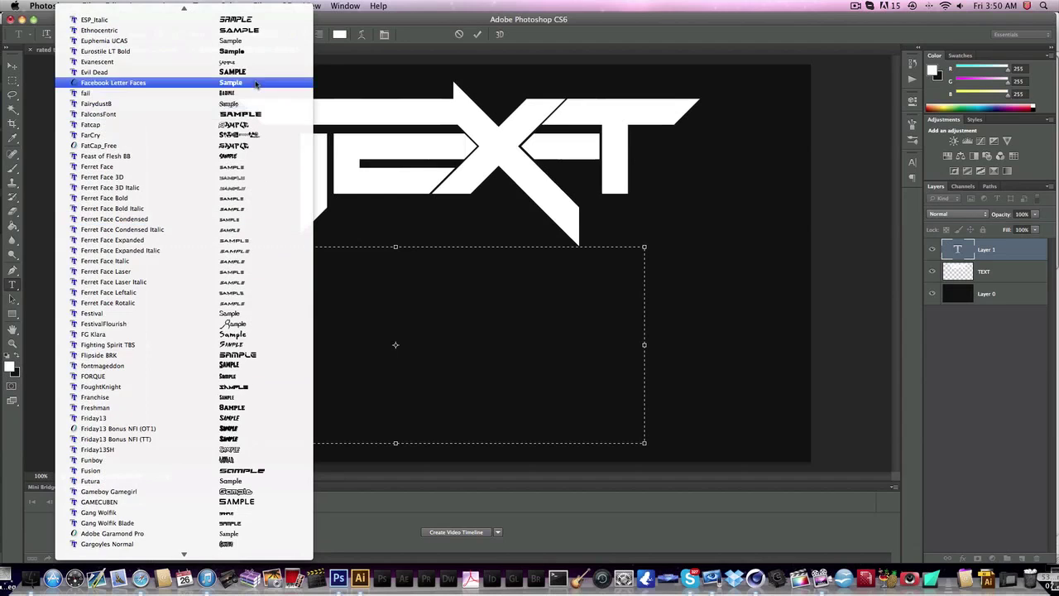
click(256, 73)
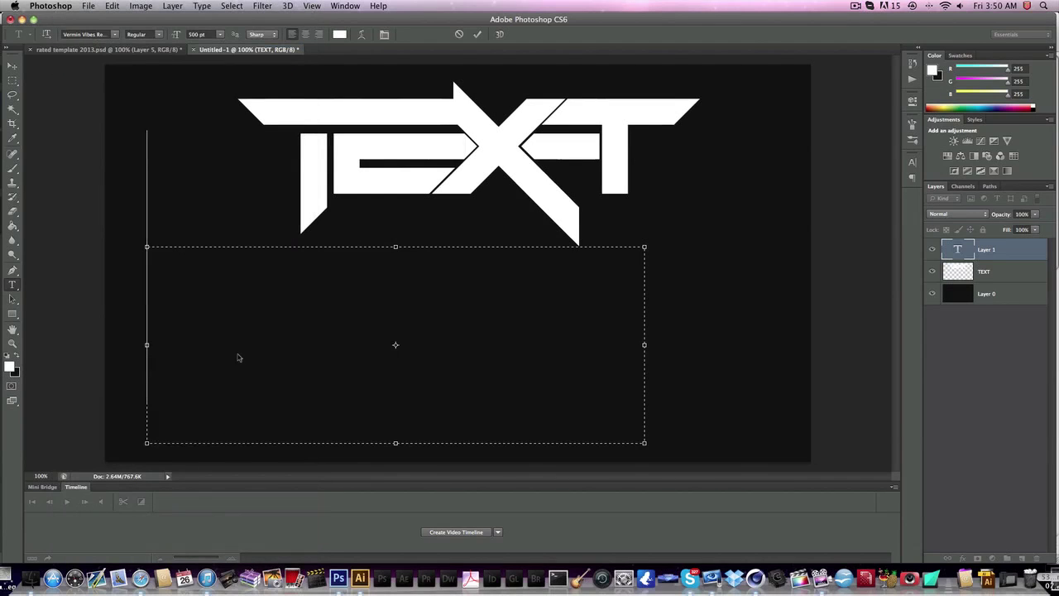
click(198, 34)
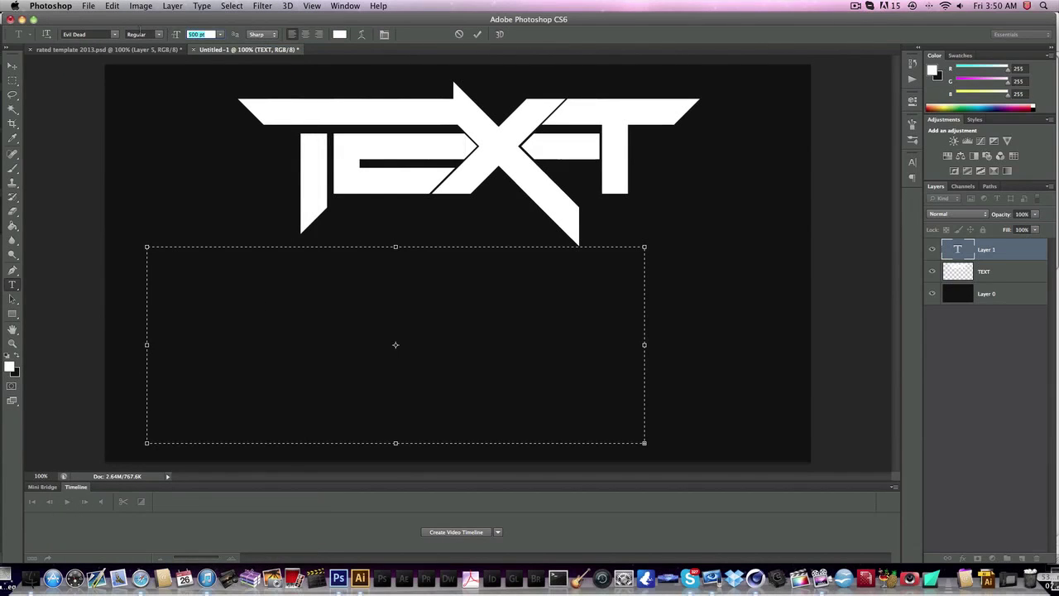
text(150)
key(Return)
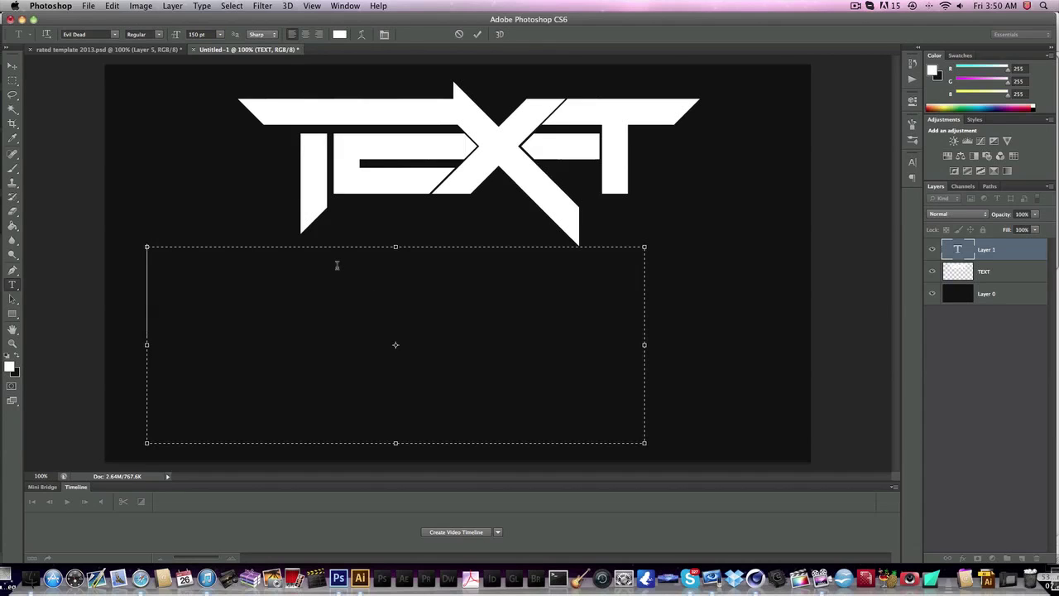
- Type OBEY at 250 pt, commit it, and position it just under the TEXT logo
text(OBEY)
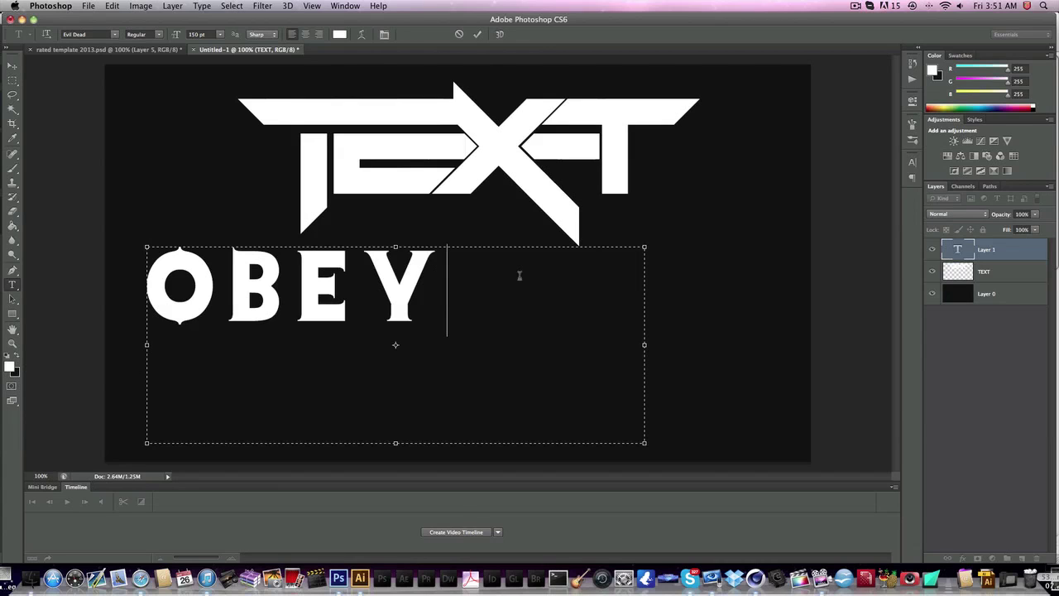
drag(523, 277, 92, 278)
drag(166, 174, 306, 204)
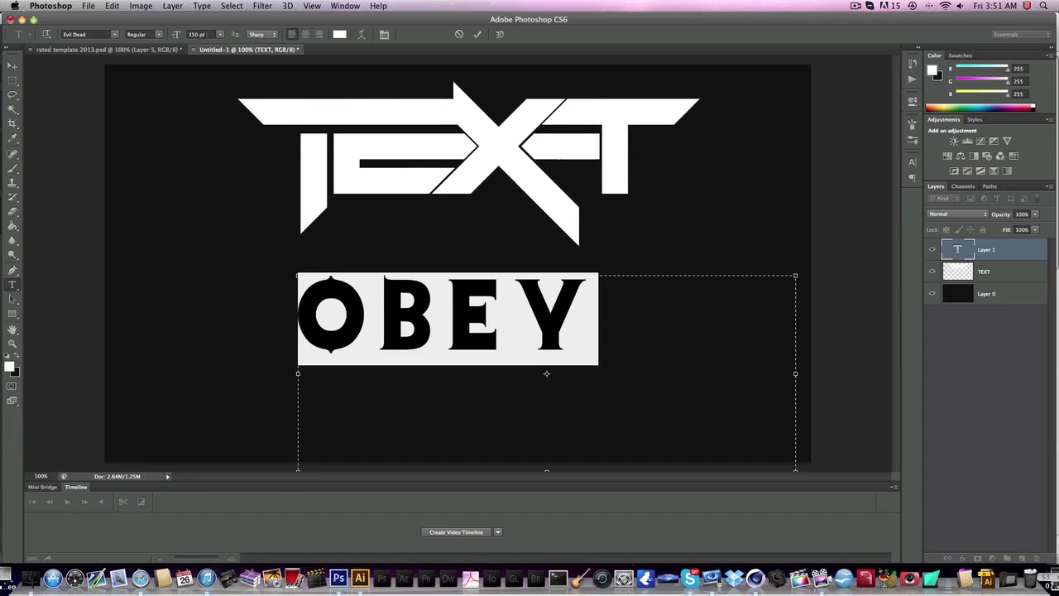
drag(174, 34, 450, 192)
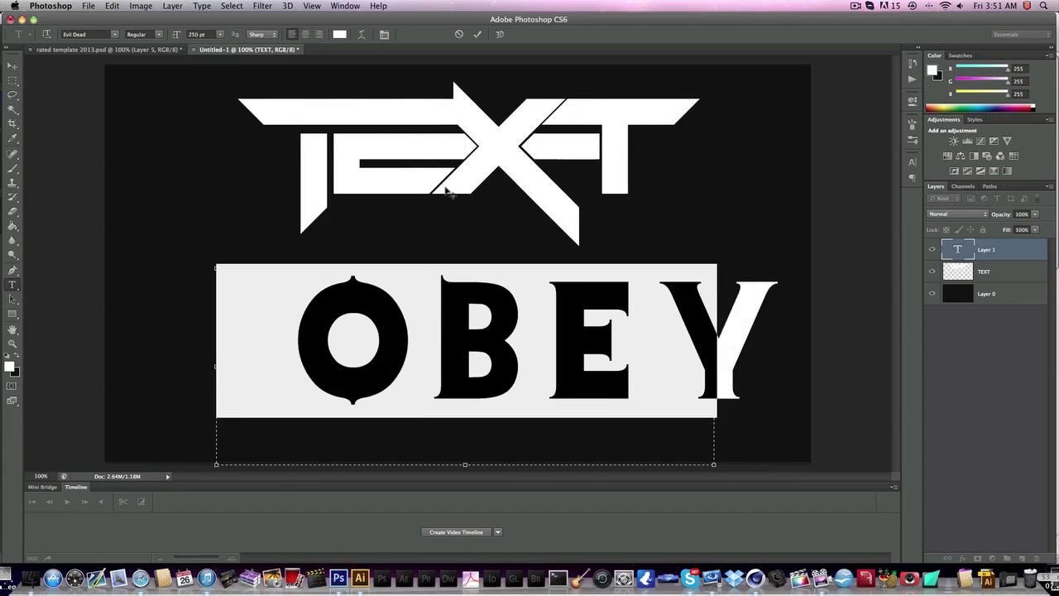
click(12, 65)
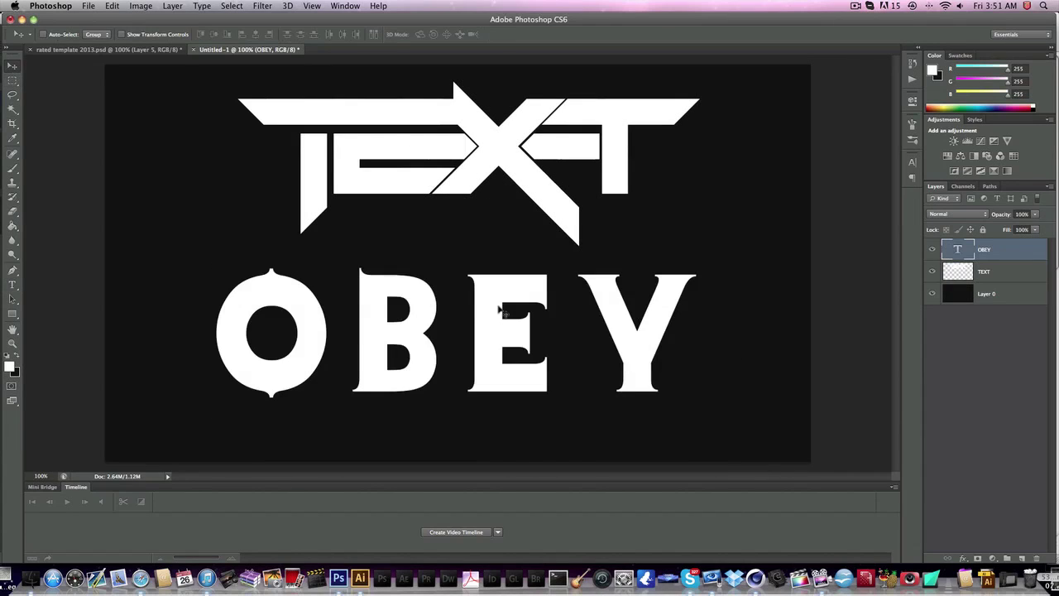
drag(499, 308, 502, 298)
- Rasterize the OBEY type and cut the letter O onto its own layer
click(13, 80)
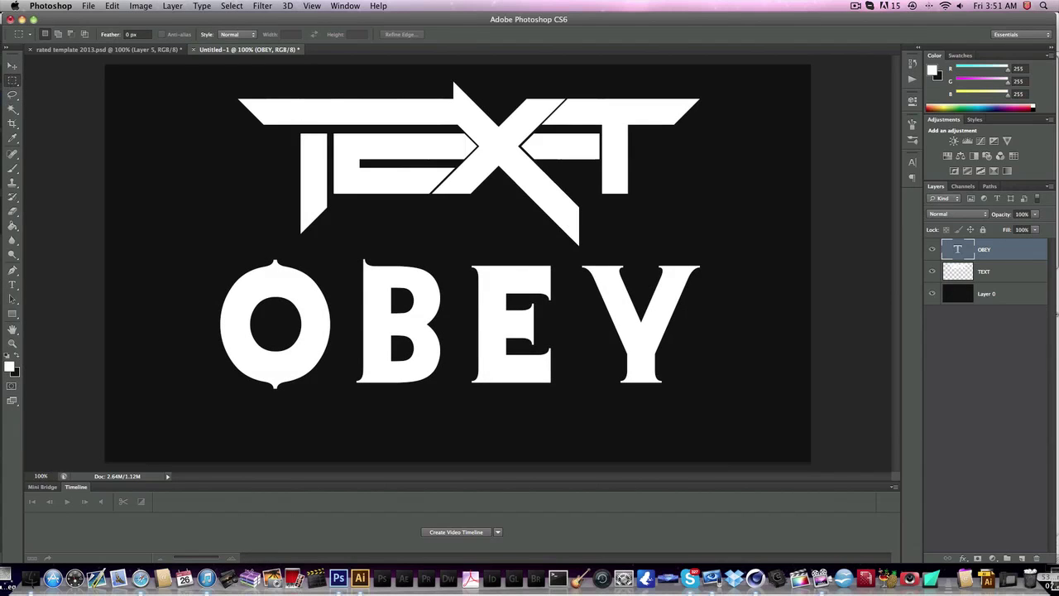
right_click(1018, 260)
click(929, 262)
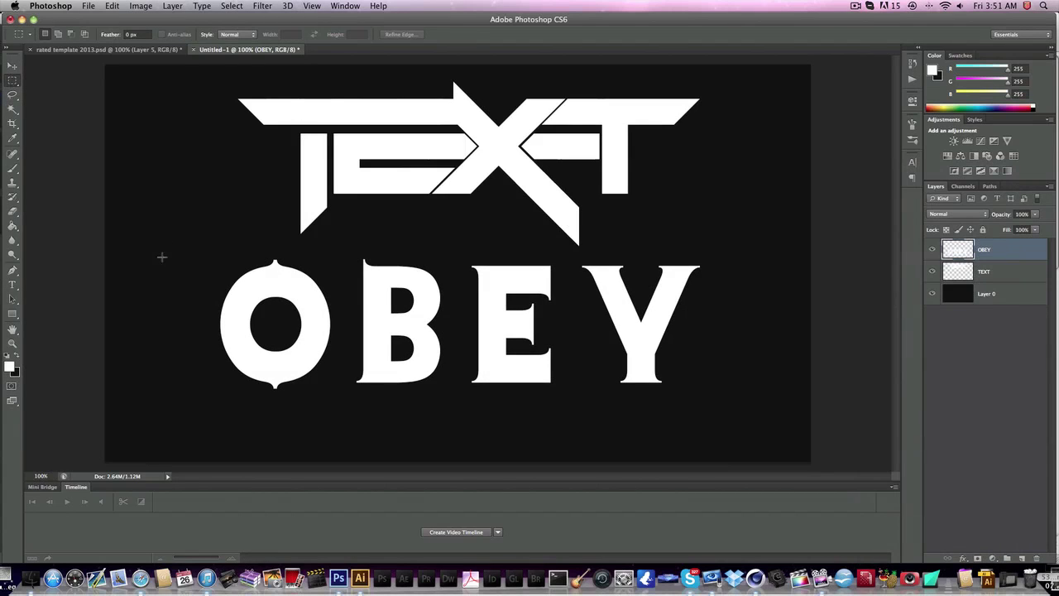
drag(167, 237, 347, 395)
right_click(310, 356)
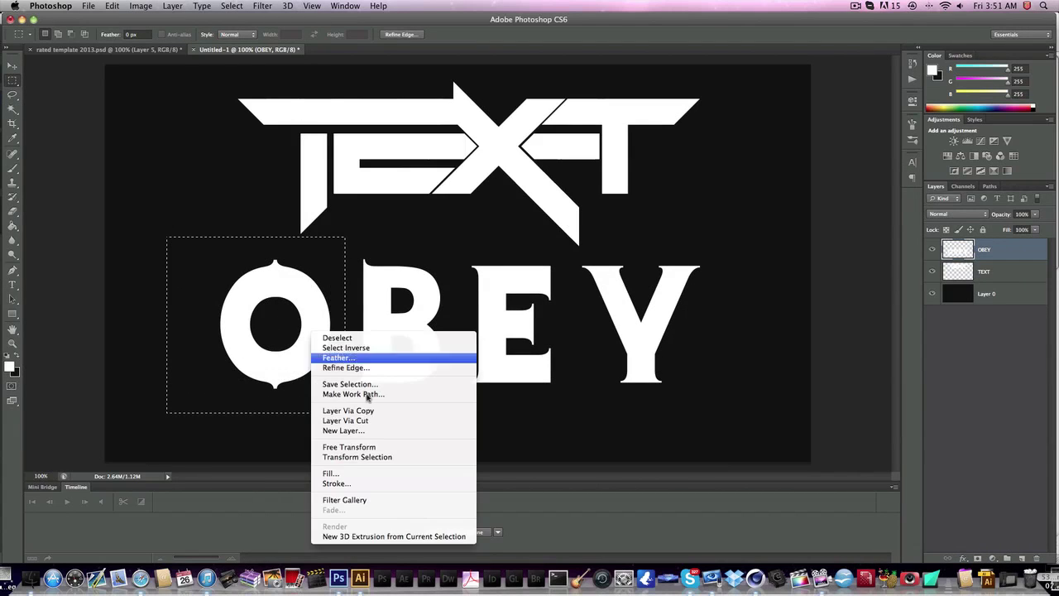
click(399, 423)
- Split the B and E letters onto their own separate layers
click(1000, 279)
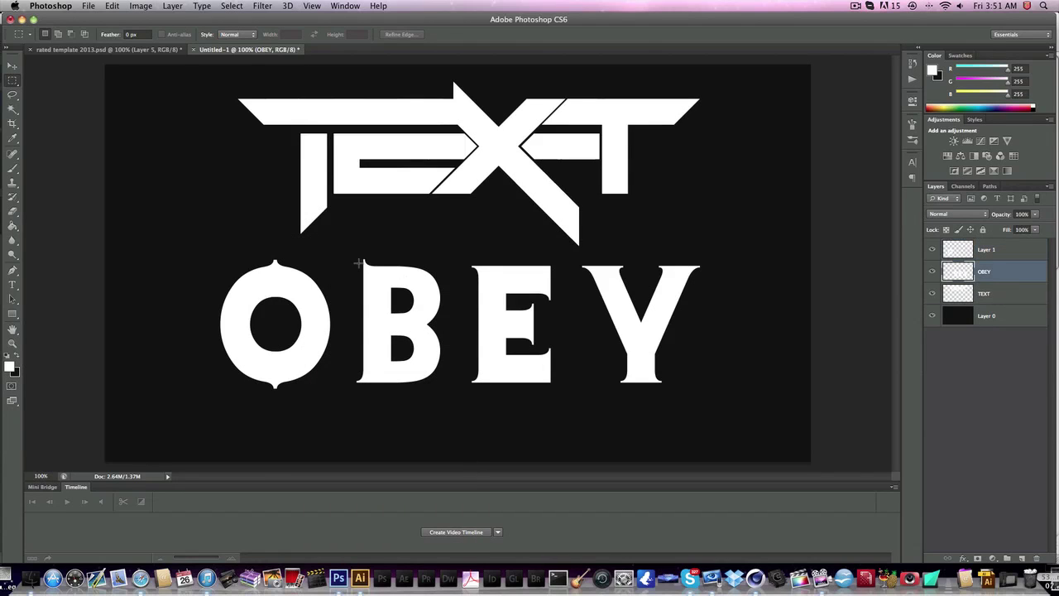
drag(345, 259, 461, 398)
right_click(399, 319)
click(418, 412)
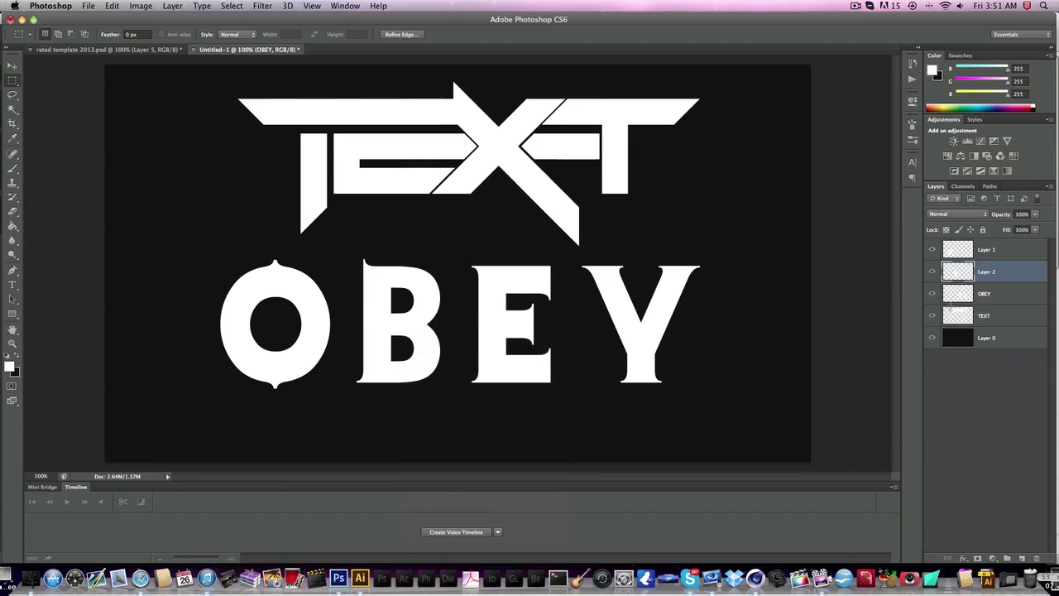
click(1000, 296)
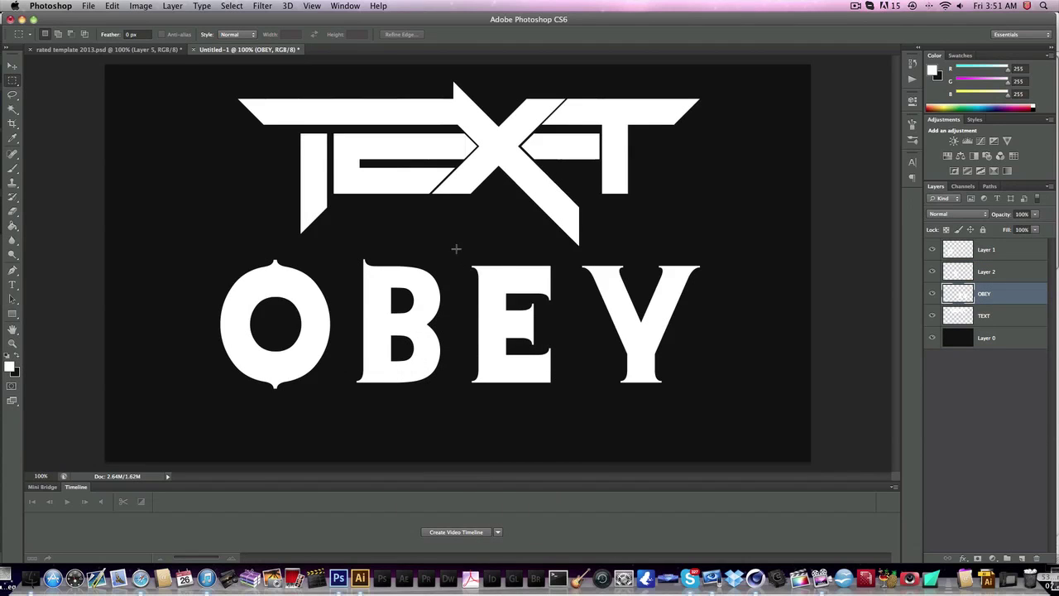
drag(456, 249, 576, 415)
right_click(538, 342)
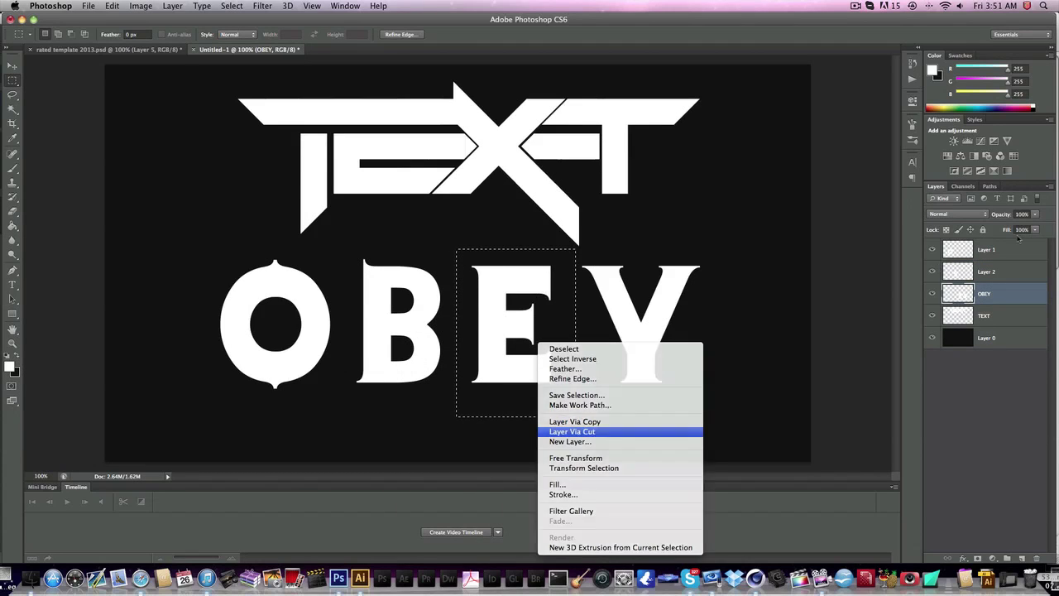
- Bring the OBEY layer to the top of the layer stack
double_click(997, 316)
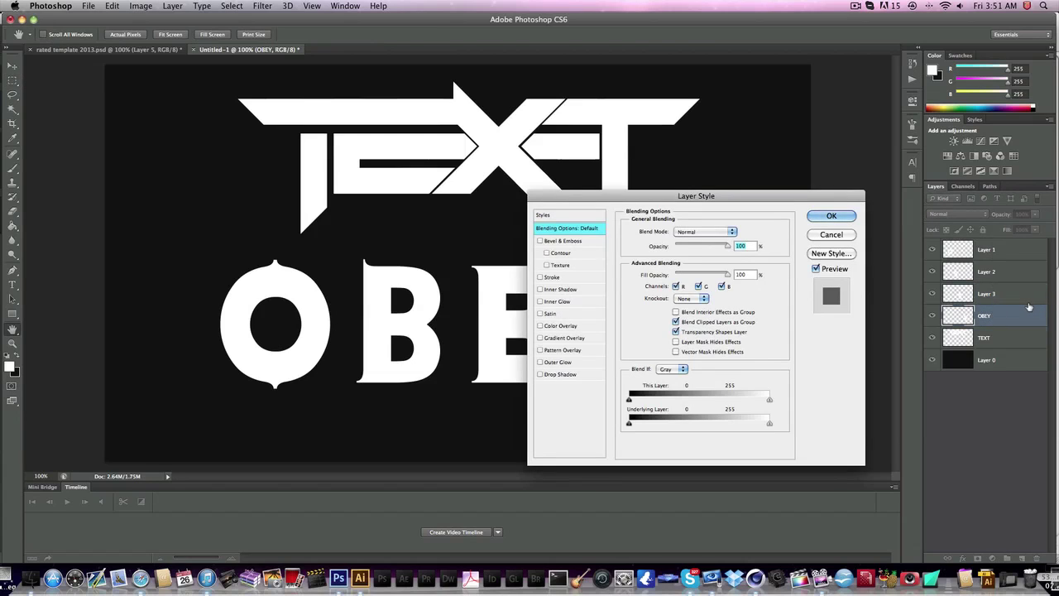
key(Escape)
key(super+shift+bracketright)
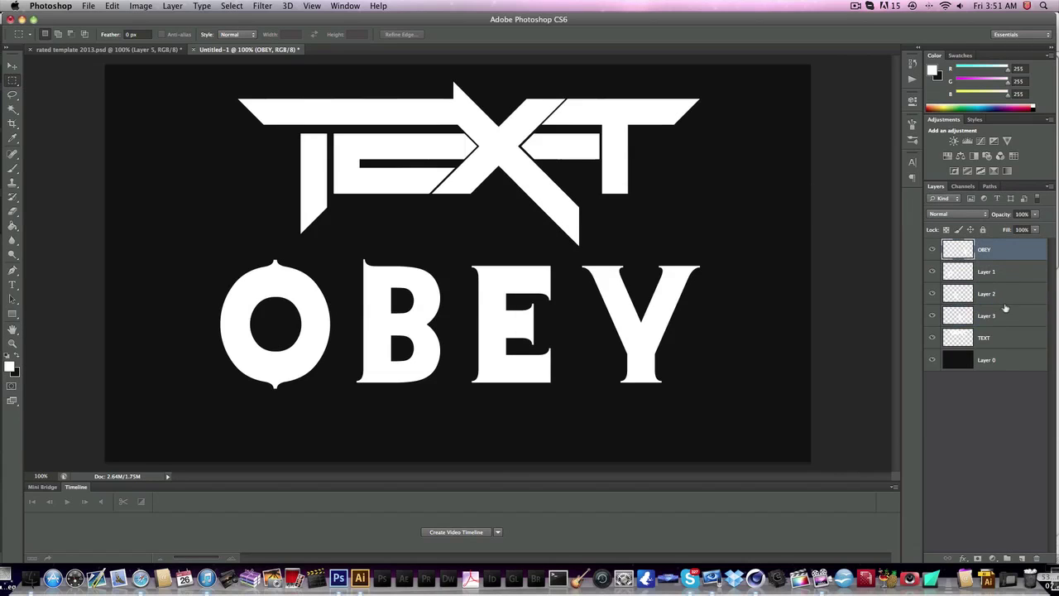
- Reorder the letter layers and select Layer 1, which holds the O
key(alt+bracketleft)
key(super+bracketleft)
key(super+bracketleft)
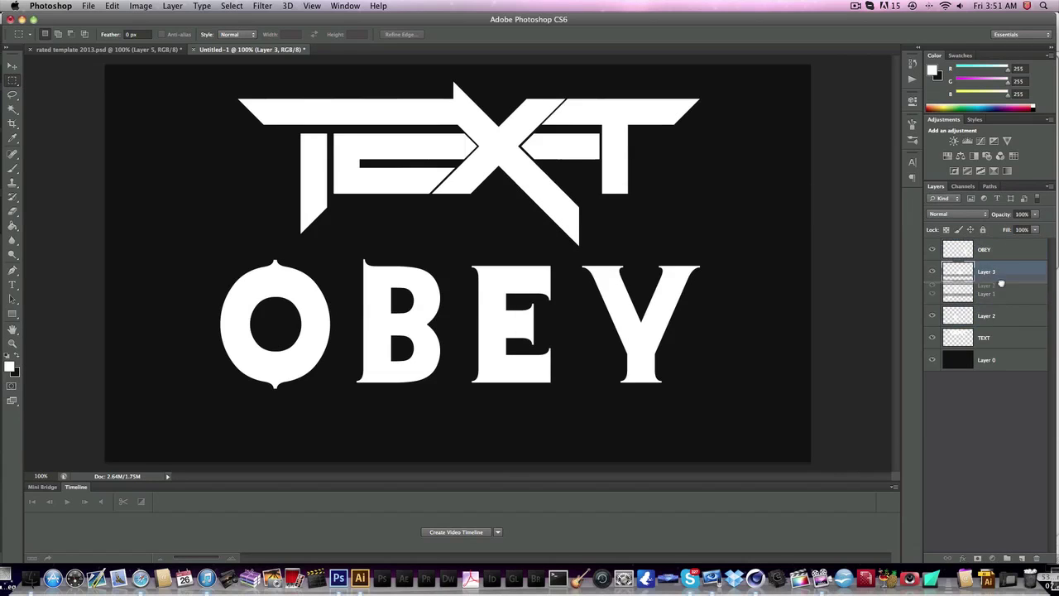
key(alt+bracketright)
key(super+bracketright)
key(alt+bracketleft)
double_click(999, 320)
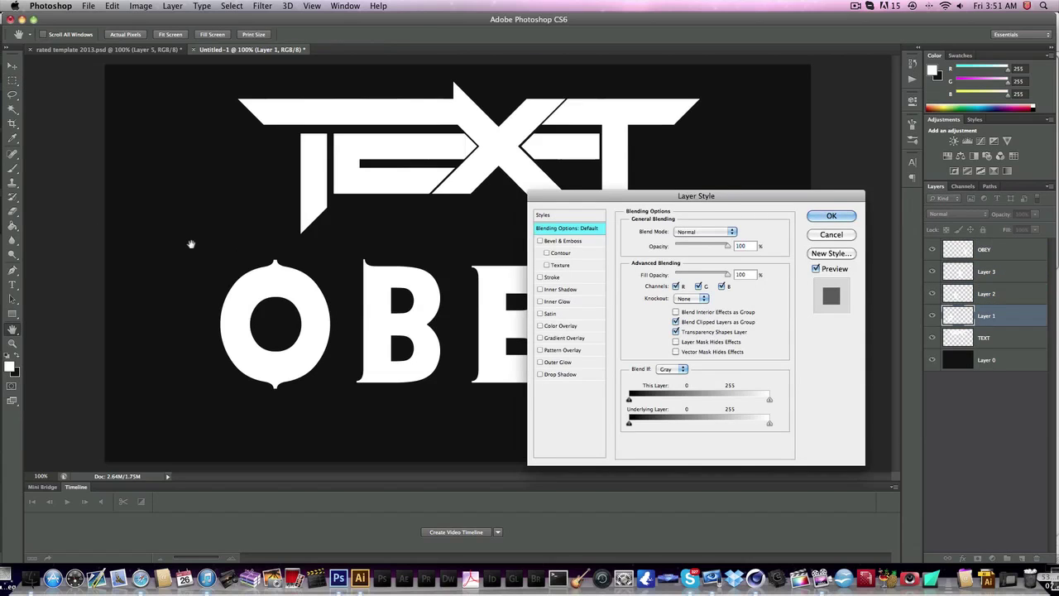
key(Escape)
- Slide the O right with the Move tool so it overlaps the B
key(v)
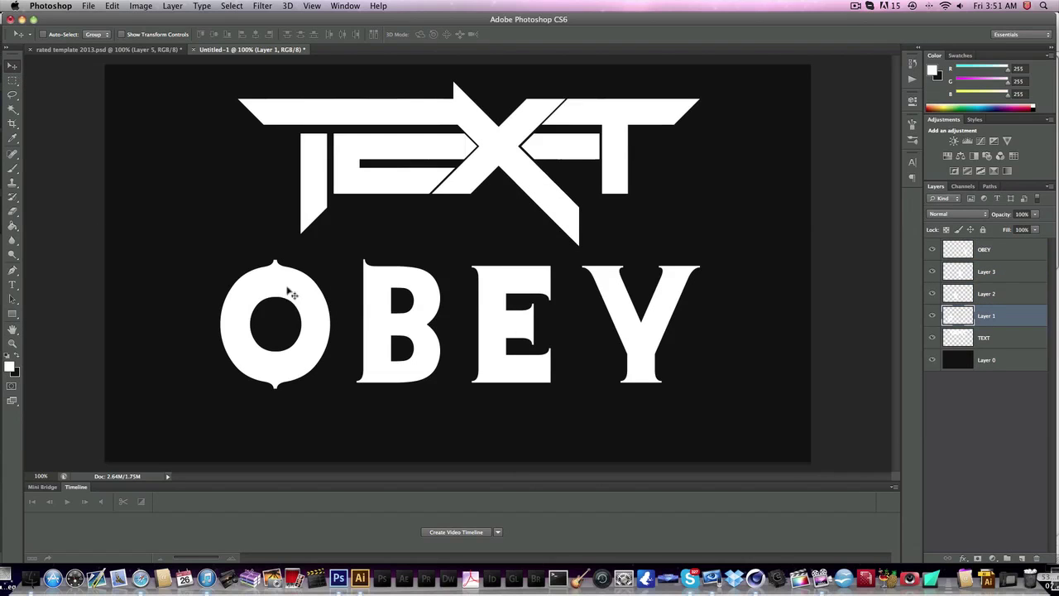
drag(264, 337, 312, 338)
key(ctrl+z)
drag(245, 329, 281, 333)
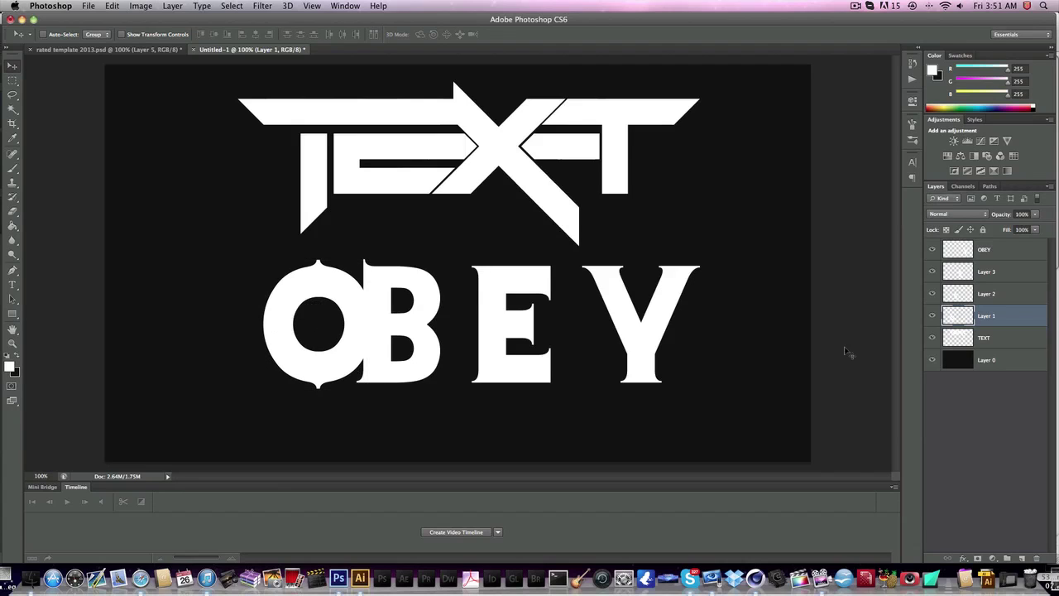
- Drop the B's Layer 2 to 50% opacity and zoom in to 300%
click(1010, 294)
click(1026, 213)
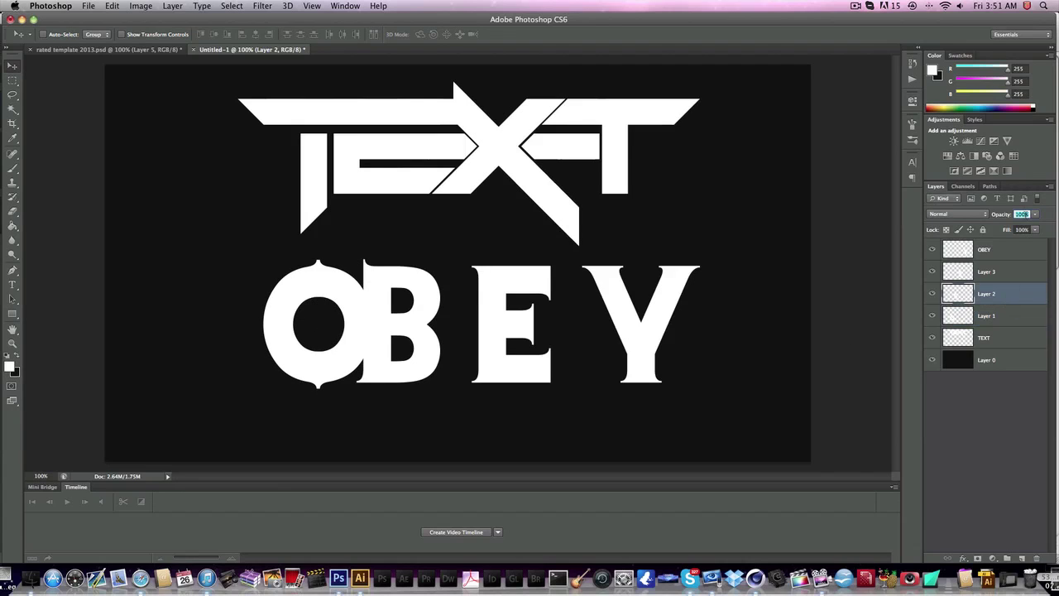
text(50)
key(Return)
click(40, 476)
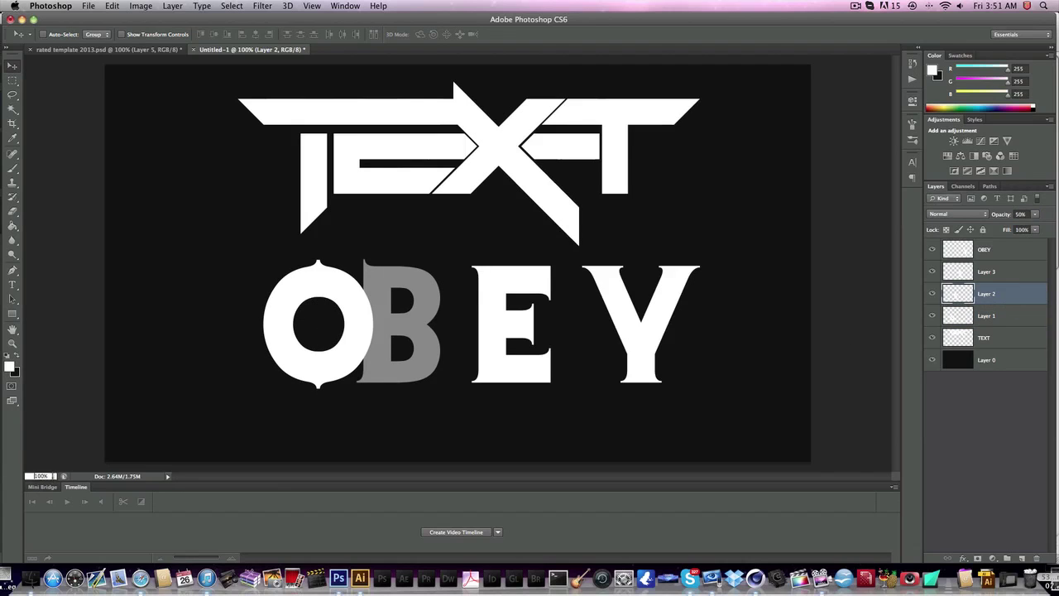
text(300)
key(Return)
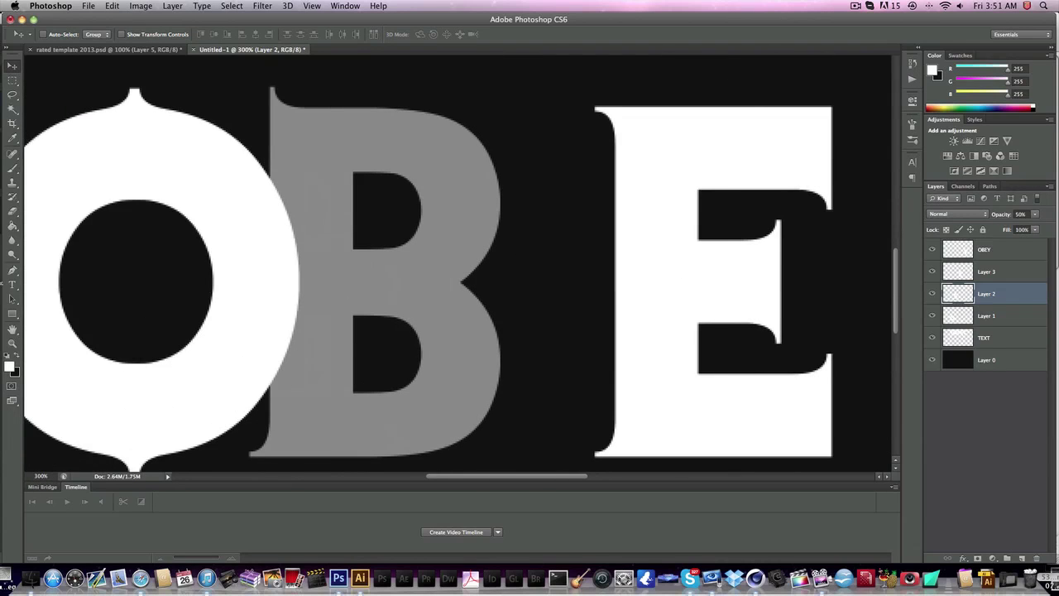
- Draw a curved pen path tracing the O's edge where it overlaps the B
key(p)
scroll(146, 248, left, 2)
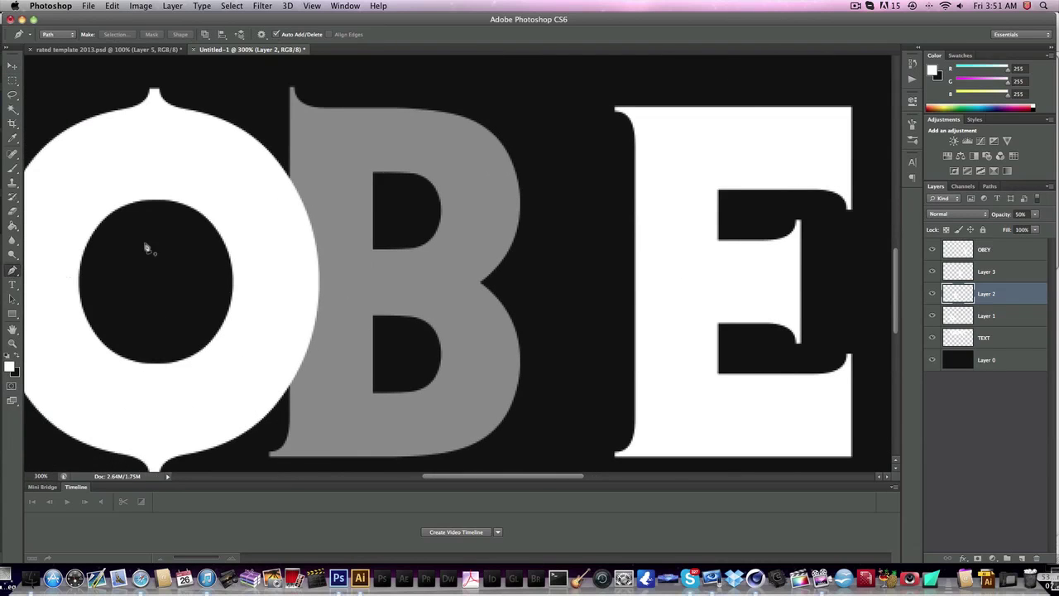
click(287, 174)
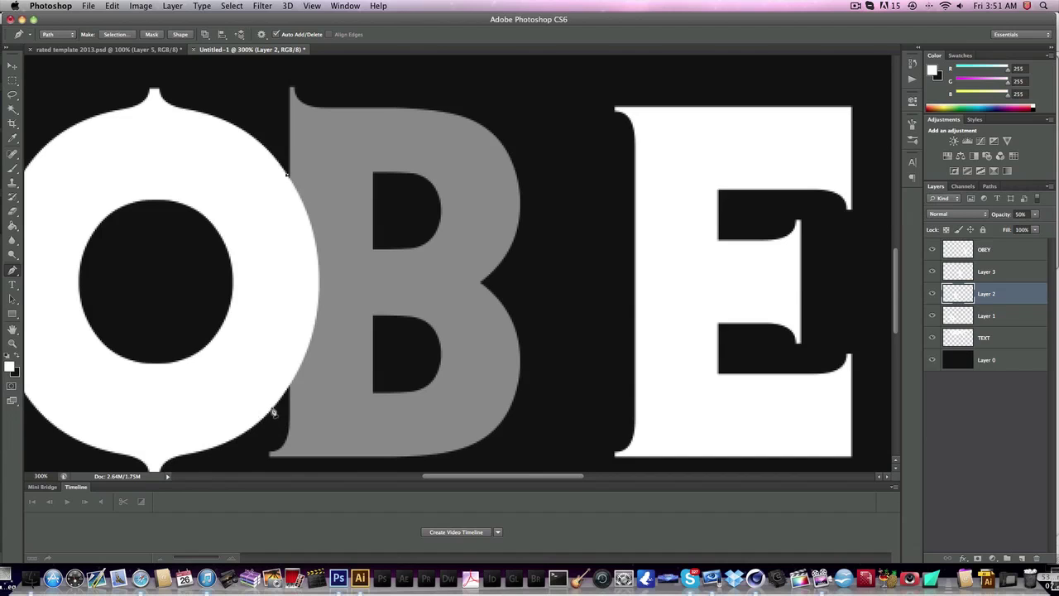
drag(276, 412, 177, 439)
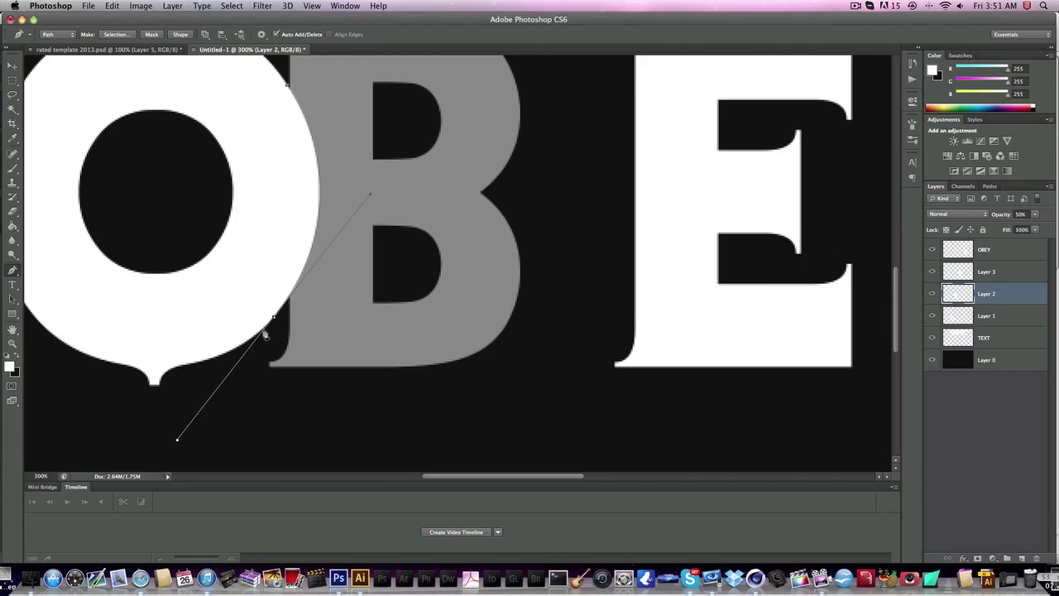
alt+click(275, 323)
scroll(302, 128, up, 3)
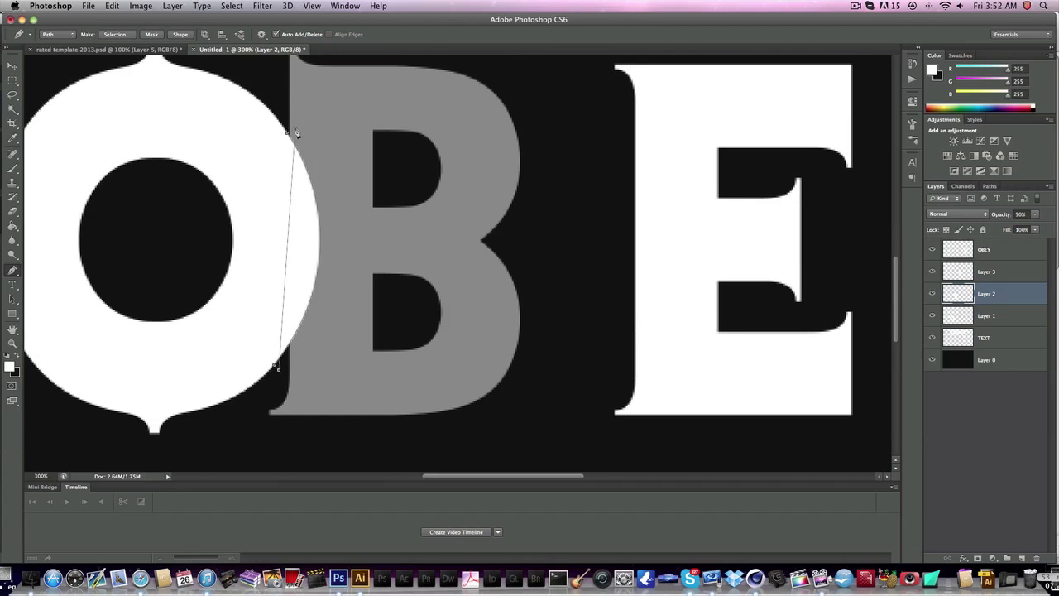
scroll(198, 99, up, 5)
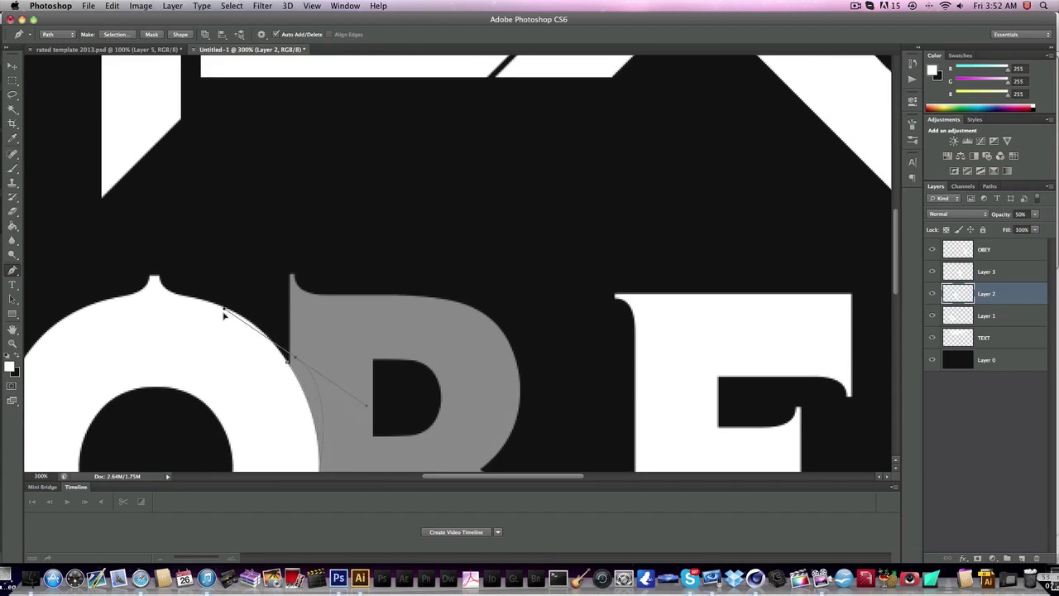
scroll(372, 249, down, 6)
scroll(194, 138, up, 1)
scroll(224, 173, up, 3)
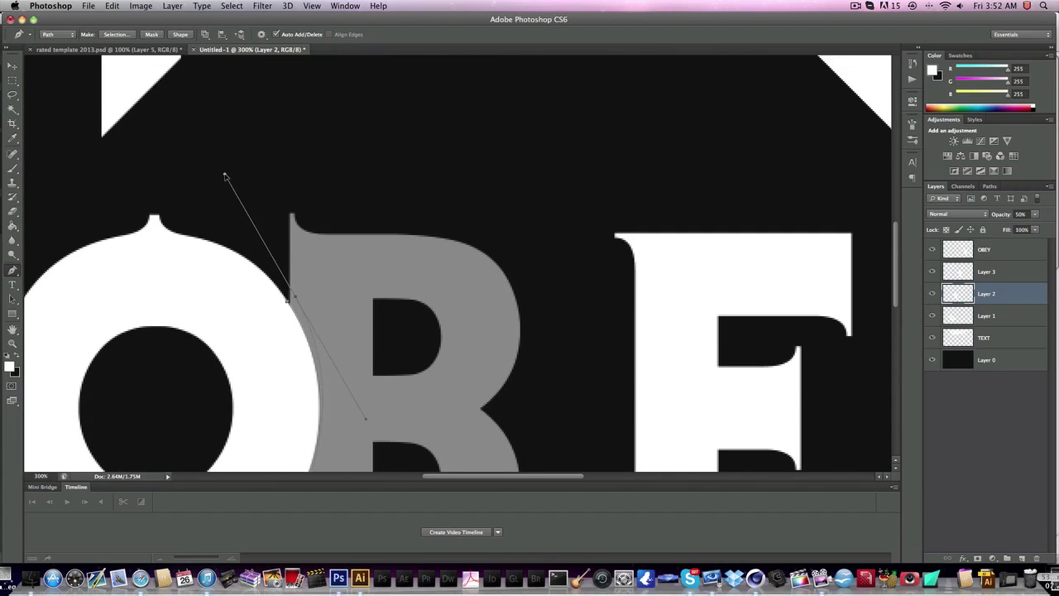
drag(225, 141, 228, 174)
drag(286, 289, 196, 144)
scroll(263, 301, down, 5)
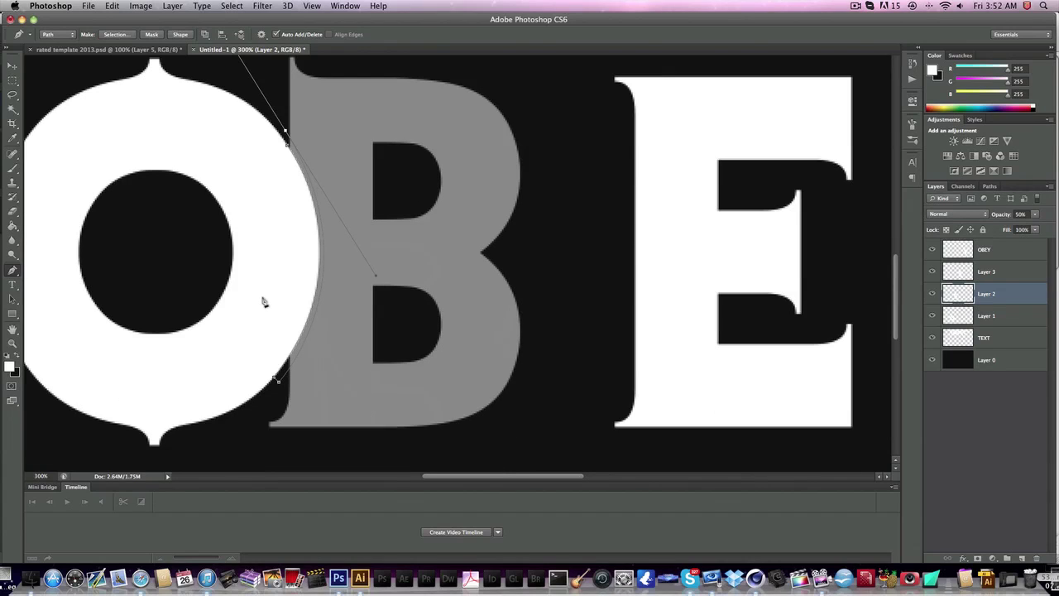
key(Escape)
drag(325, 248, 314, 176)
drag(327, 249, 324, 171)
- Turn the O-edge path into a selection
right_click(401, 204)
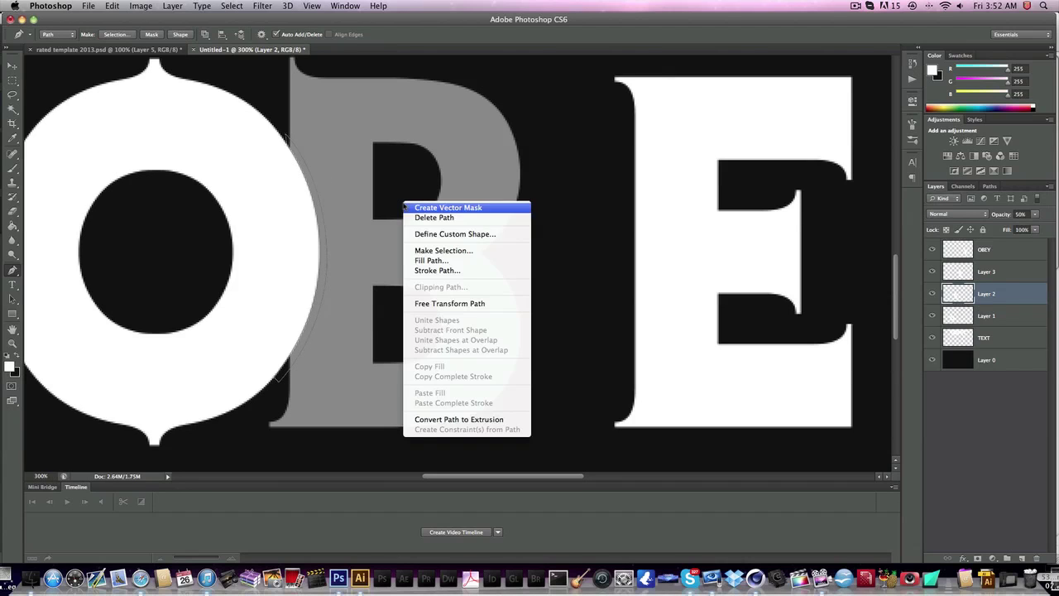
click(441, 252)
key(Return)
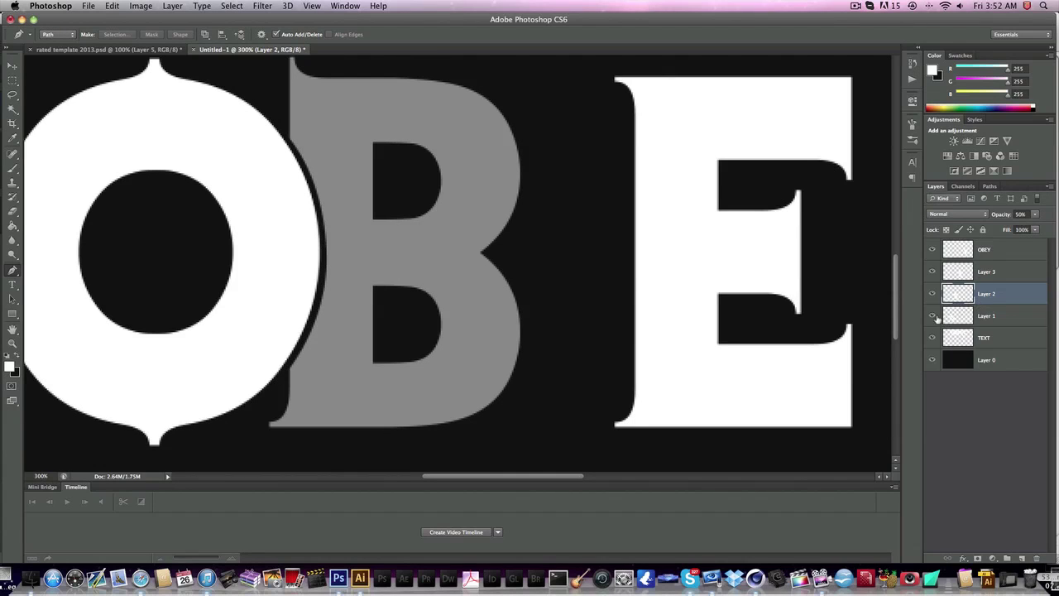
- Return the B layer to 100% opacity and check the result at 100% and 300% zoom
drag(1033, 217, 1026, 230)
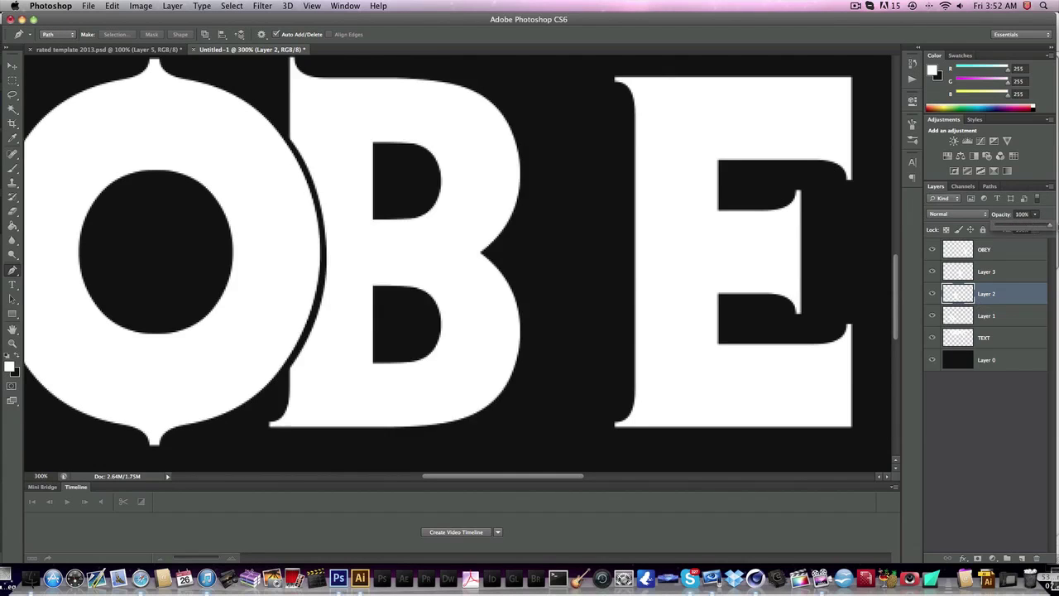
click(12, 65)
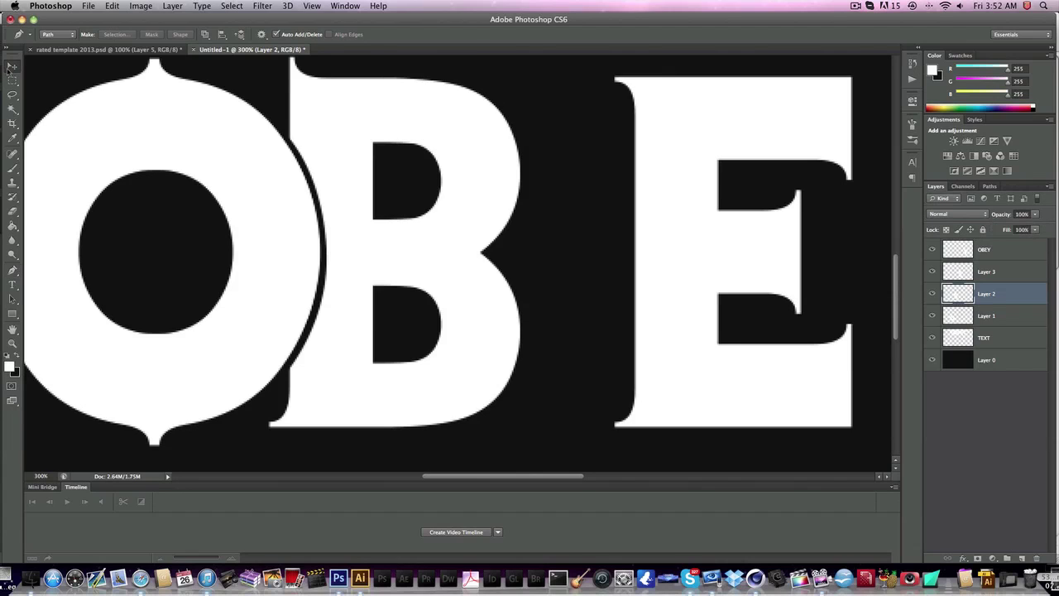
click(51, 477)
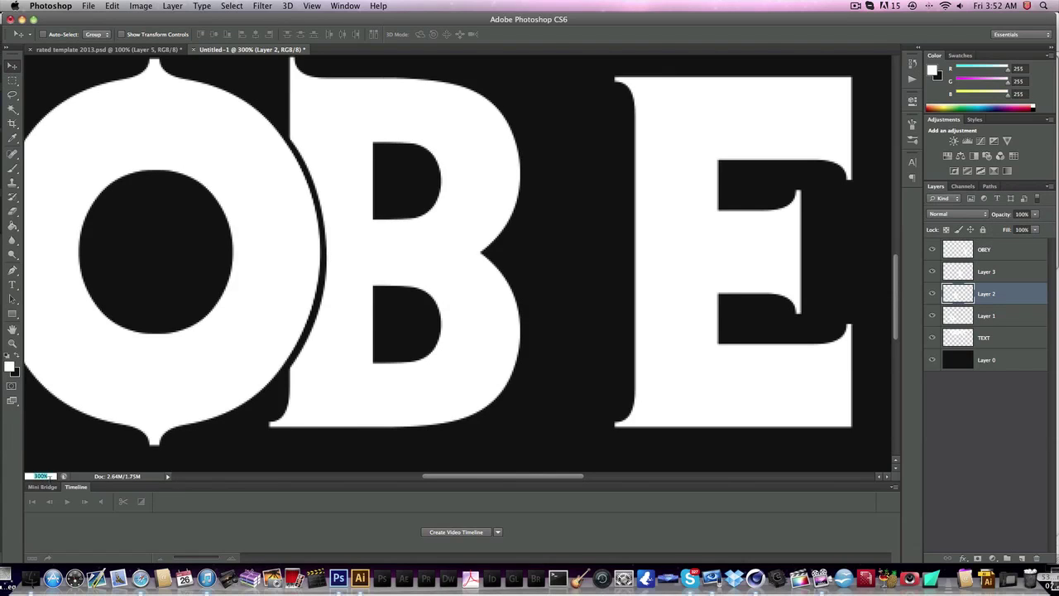
text(100)
key(Return)
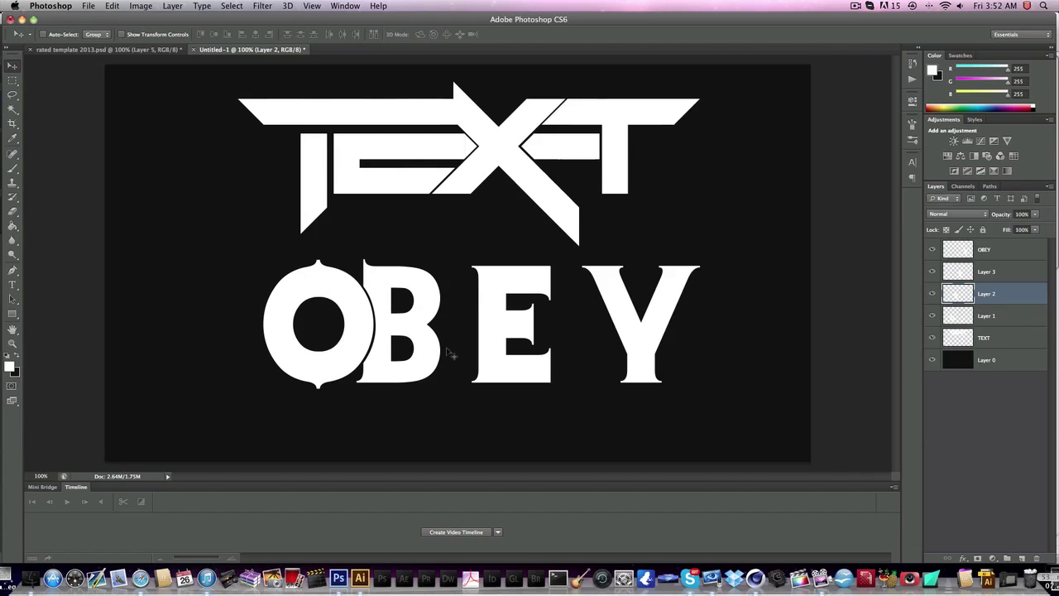
click(50, 477)
text(300)
key(Return)
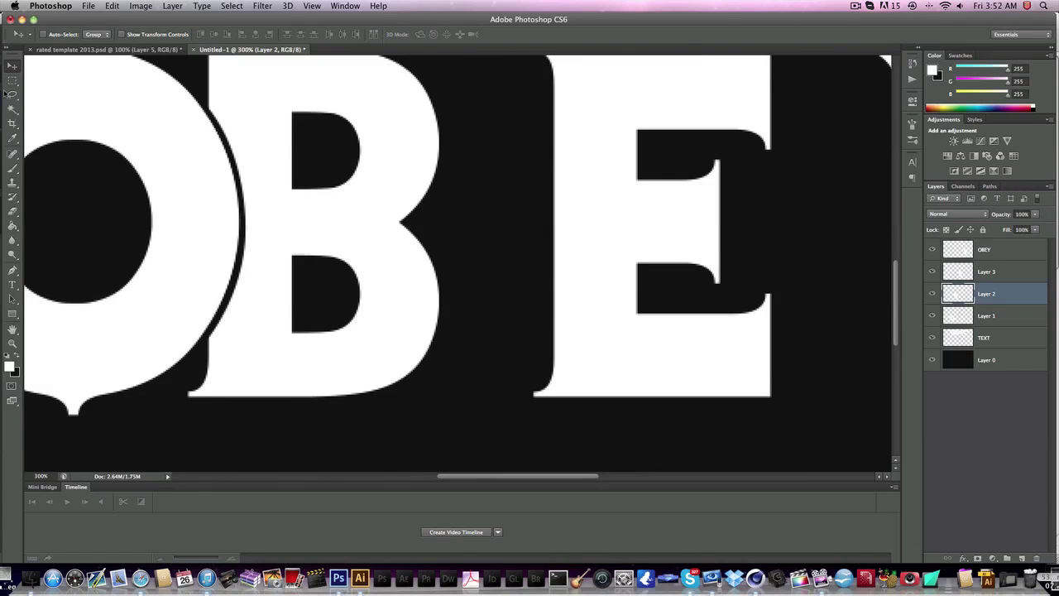
- Set the B layer to 50% opacity
click(13, 94)
click(13, 107)
key(5)
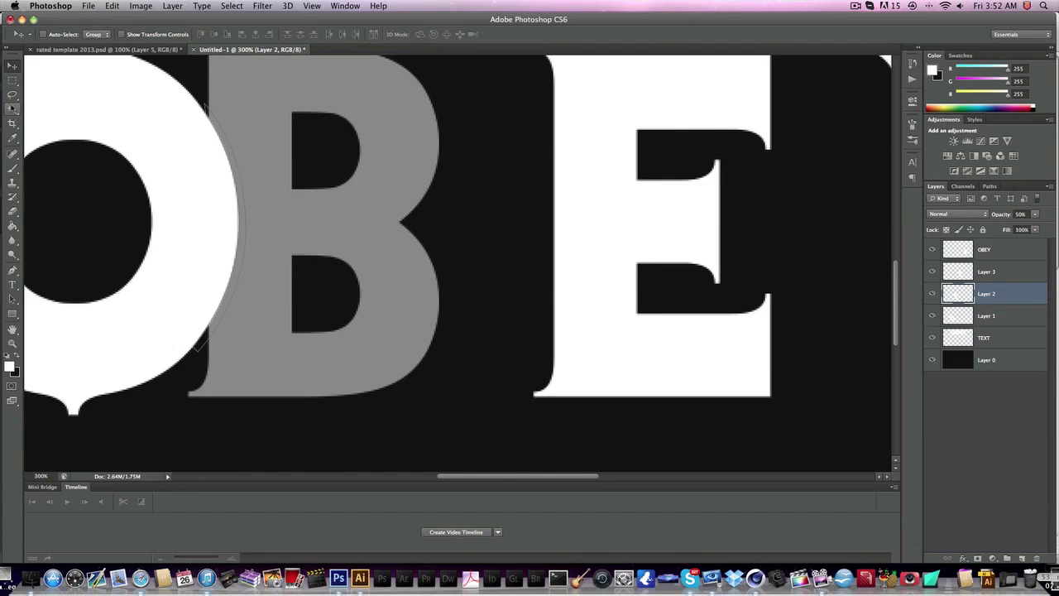
key(v)
- Delete the leftover path around the O and check the O's outline against the B
click(12, 270)
right_click(285, 230)
click(331, 243)
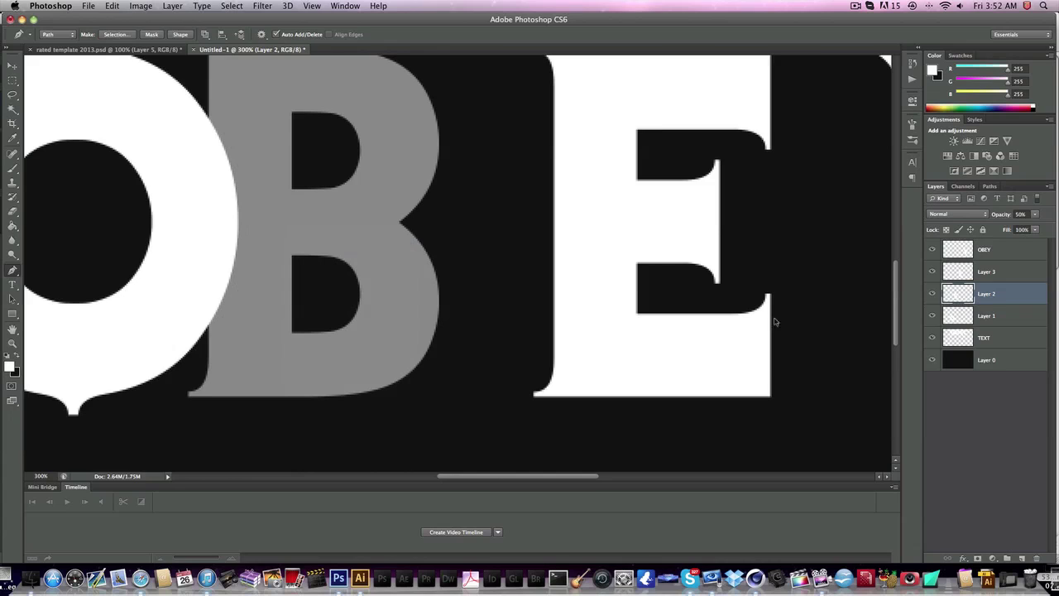
super+click(955, 317)
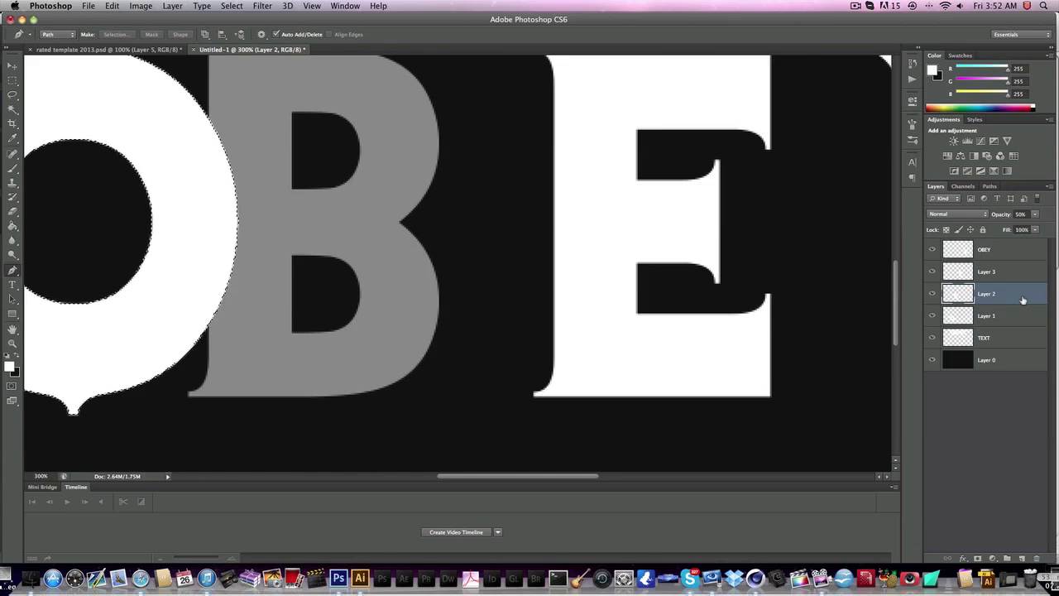
key(super+d)
- Restore the B layer to full opacity and nudge it slightly right
click(1035, 214)
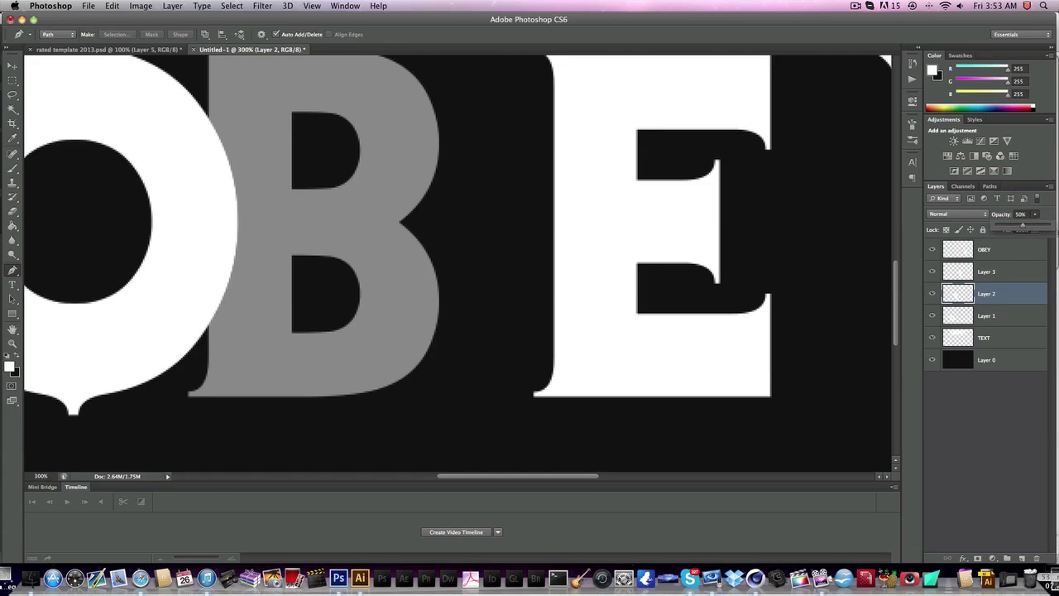
drag(1050, 228, 1053, 227)
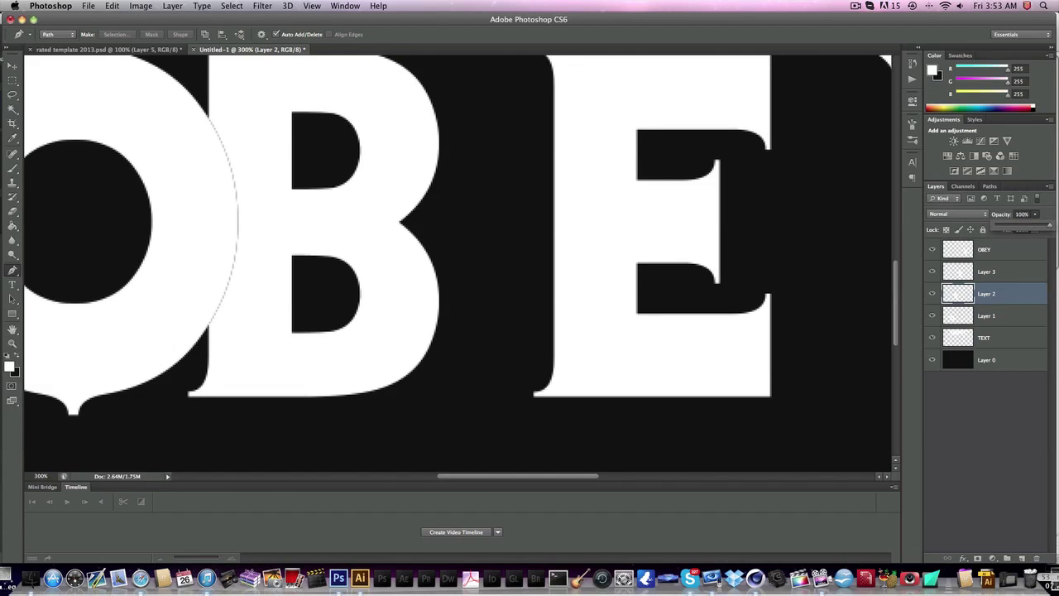
click(14, 67)
key(Right)
key(Right)
key(Right)
key(Right)
key(Right)
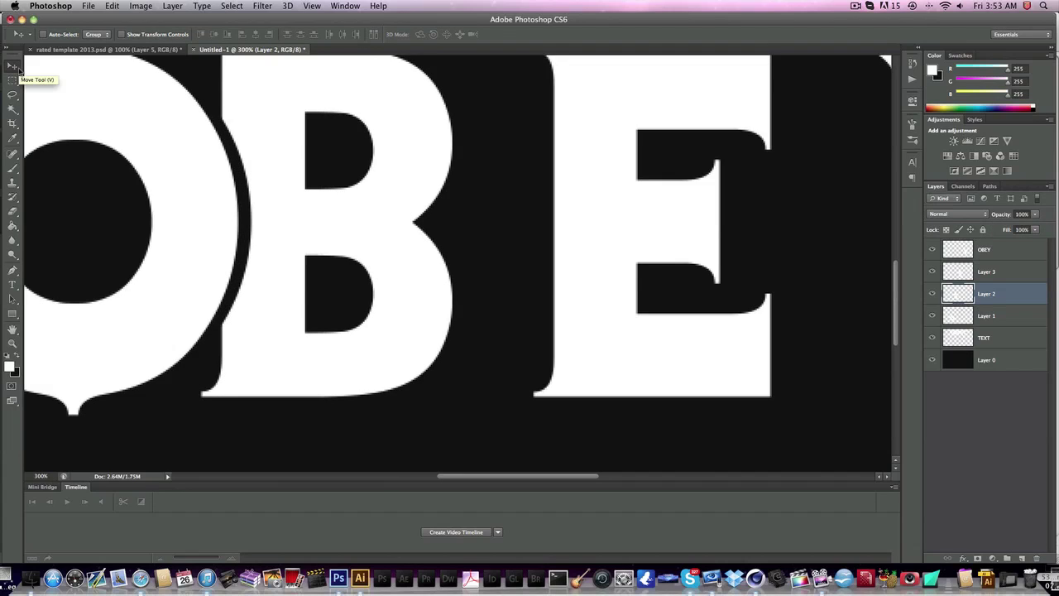
- Slide the E left against the B, then nudge it right to leave a black outline gap
click(1021, 279)
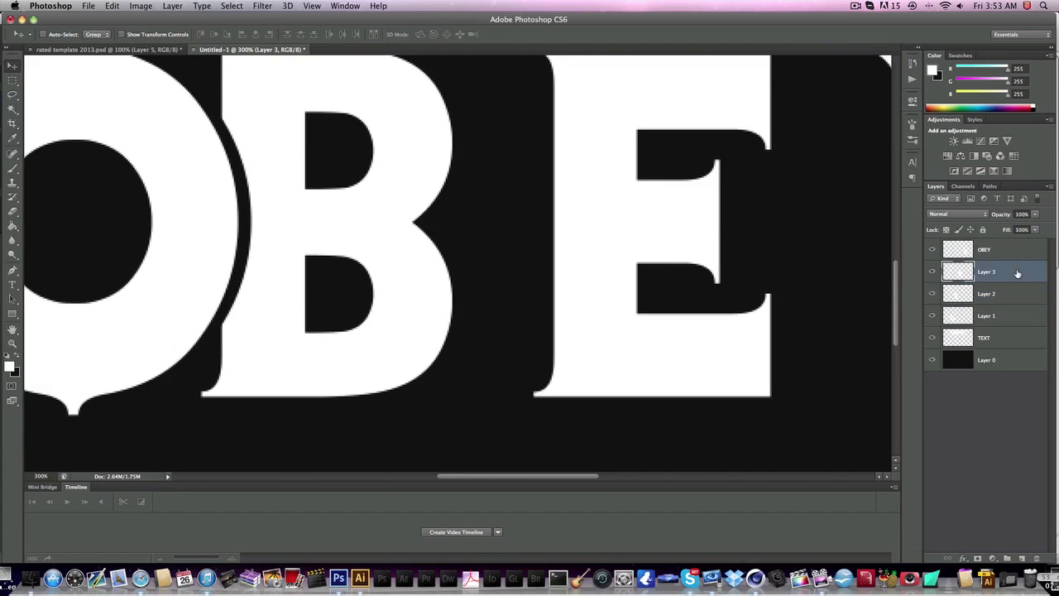
drag(672, 184, 590, 181)
drag(571, 181, 539, 180)
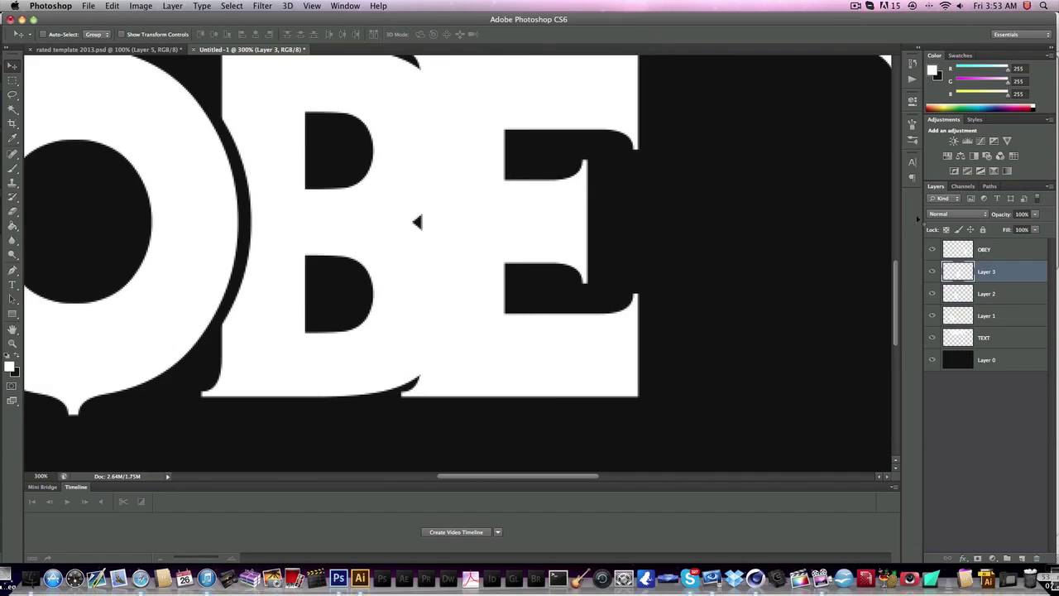
super+click(958, 271)
click(962, 295)
shift+super+click(960, 295)
click(995, 275)
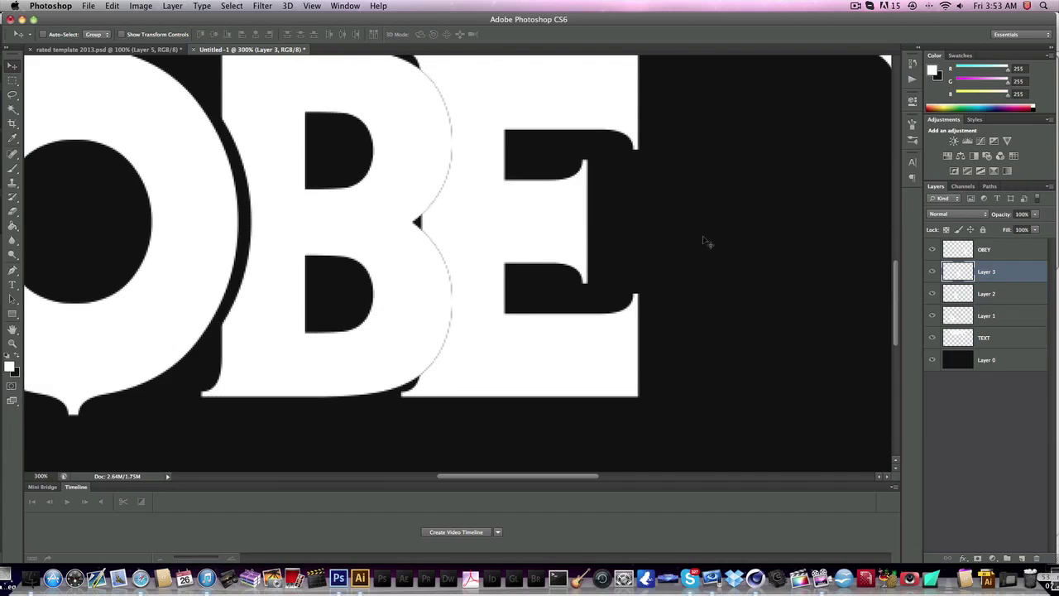
key(Right)
key(Right)
key(Right)
key(Right)
key(Right)
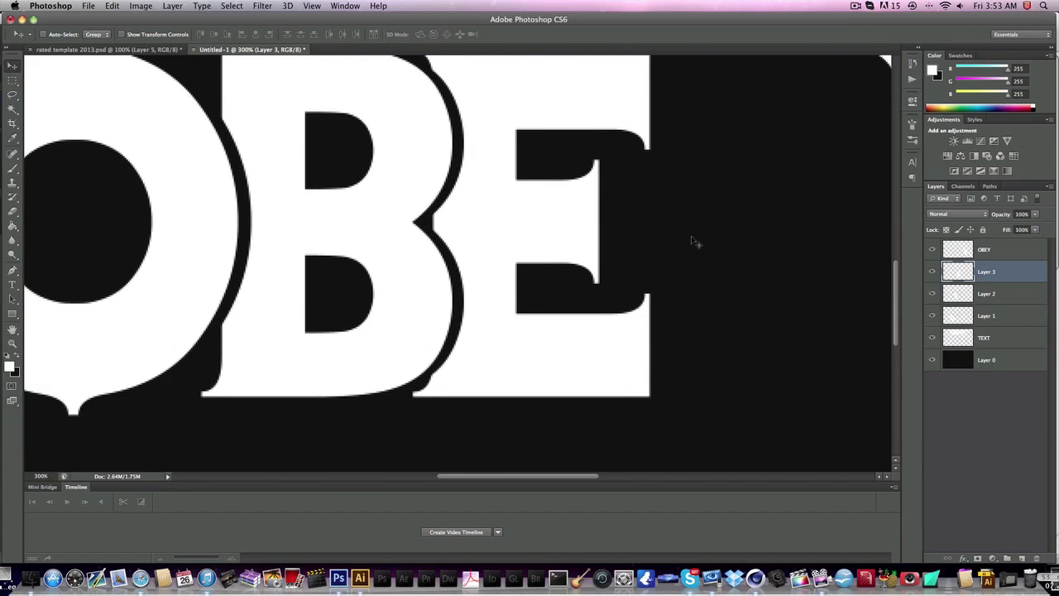
- Move the Y on the OBEY layer left beside the E
scroll(693, 237, right, 5)
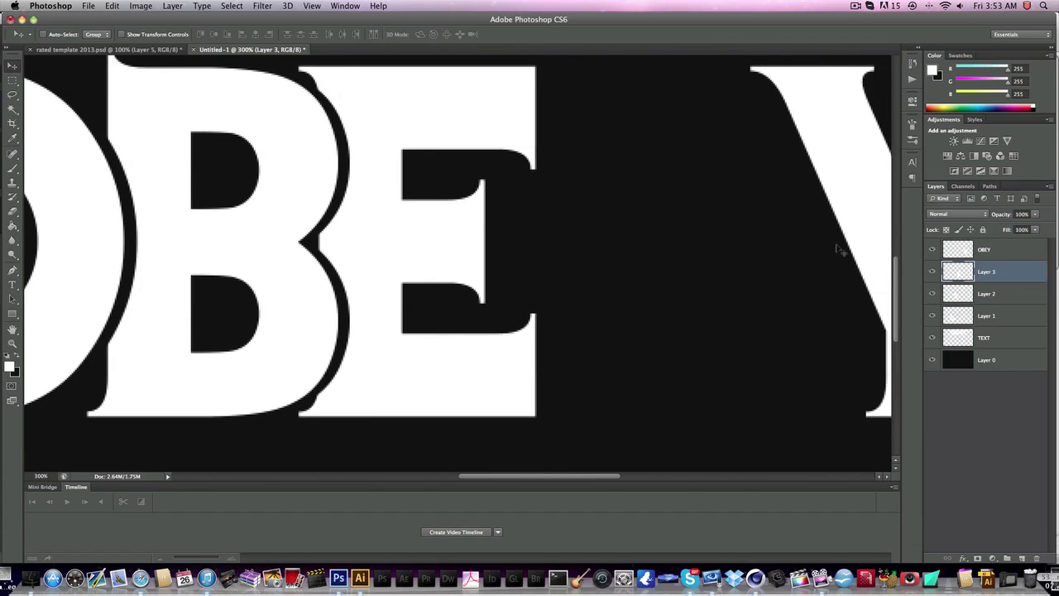
click(1029, 252)
drag(803, 189, 546, 199)
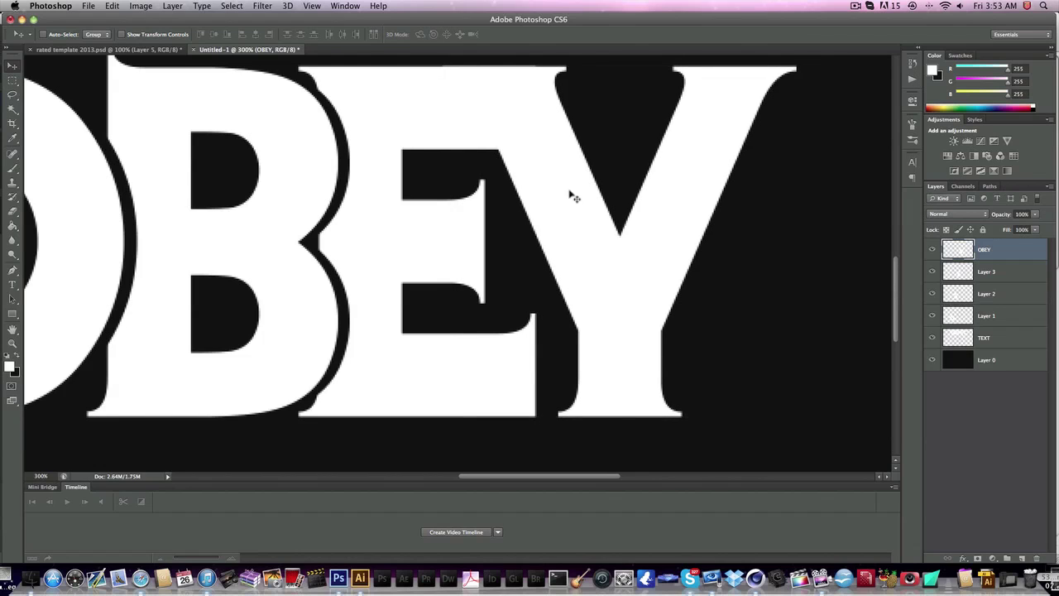
- Zoom out to 100% and shift the Y about 0.139 in to the right
scroll(580, 224, left, 5)
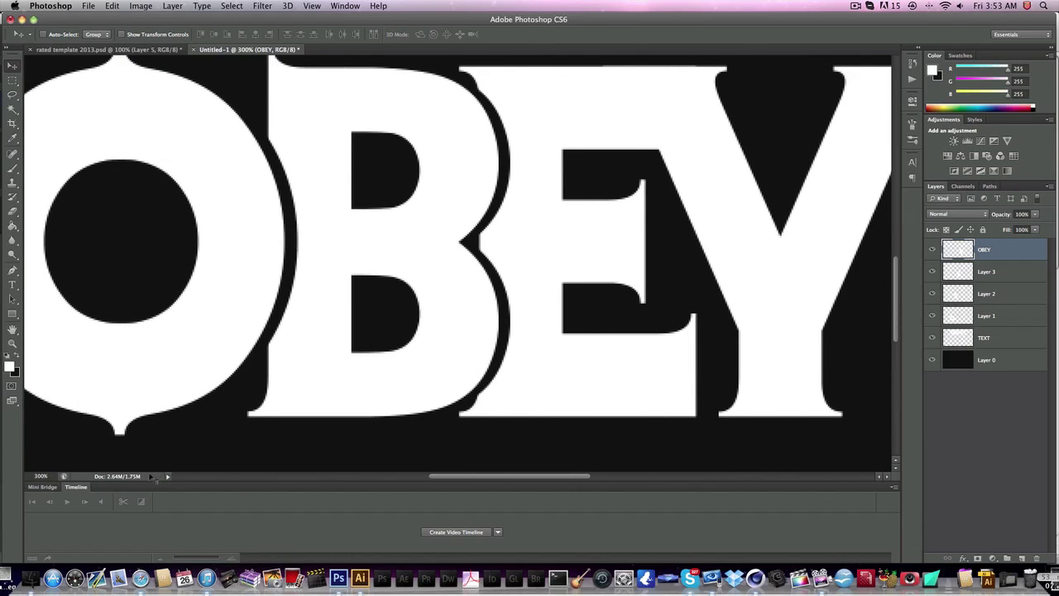
click(51, 478)
text(100)
key(Return)
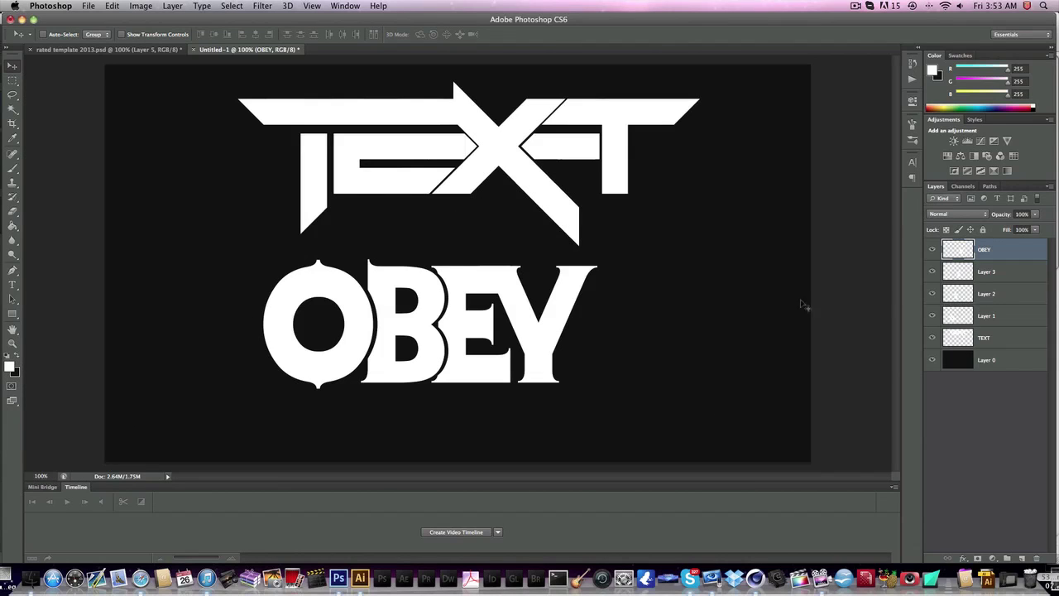
mouse_move(547, 364)
mouse_down()
mouse_move(557, 361)
mouse_move(546, 362)
mouse_up()
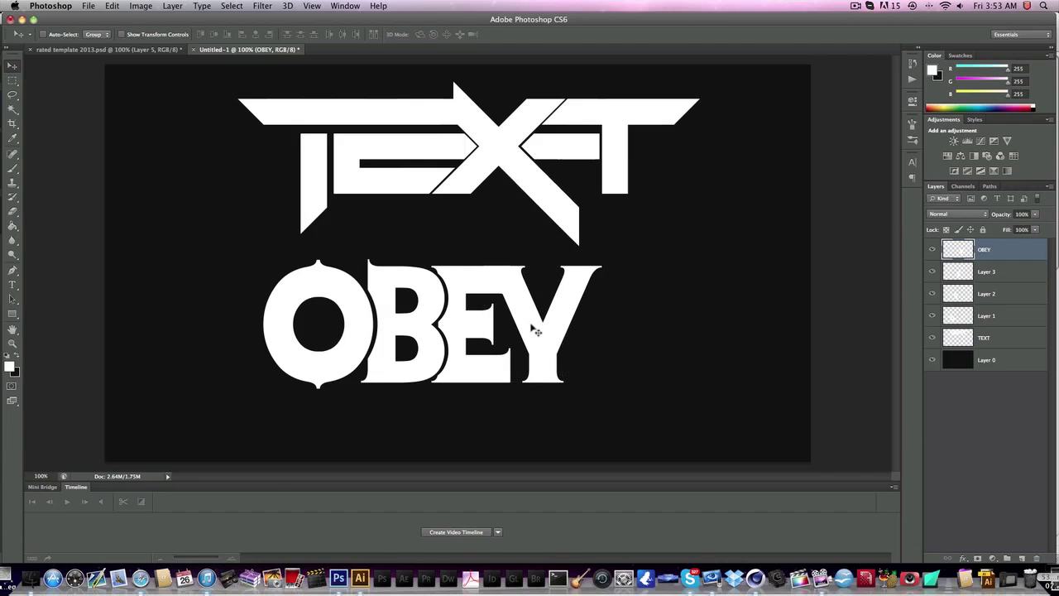
- Merge OBEY and Layers 1–3 into a single OBEY layer
click(996, 323)
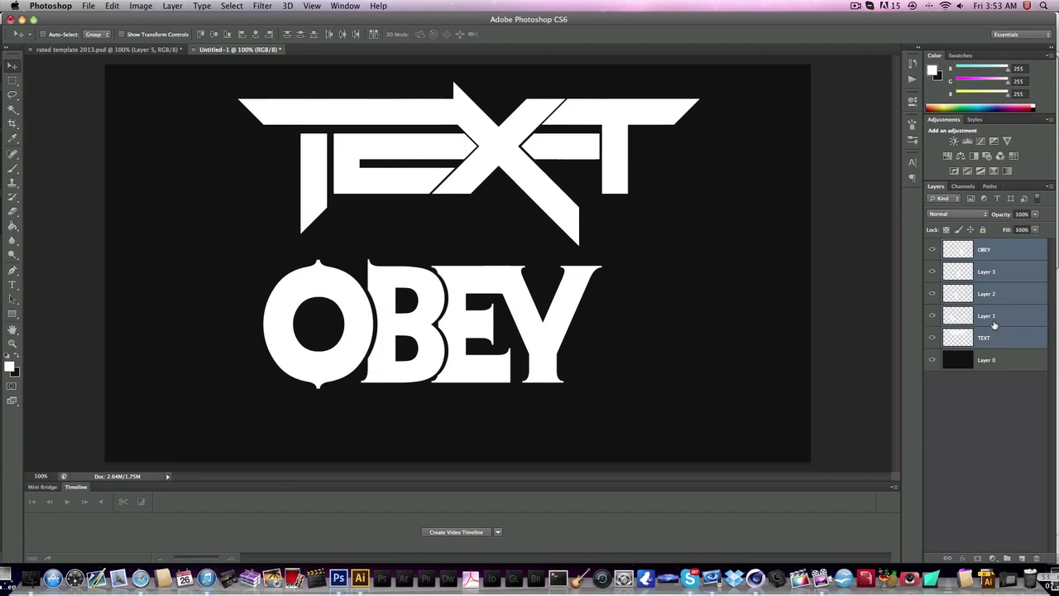
shift+click(993, 258)
right_click(993, 258)
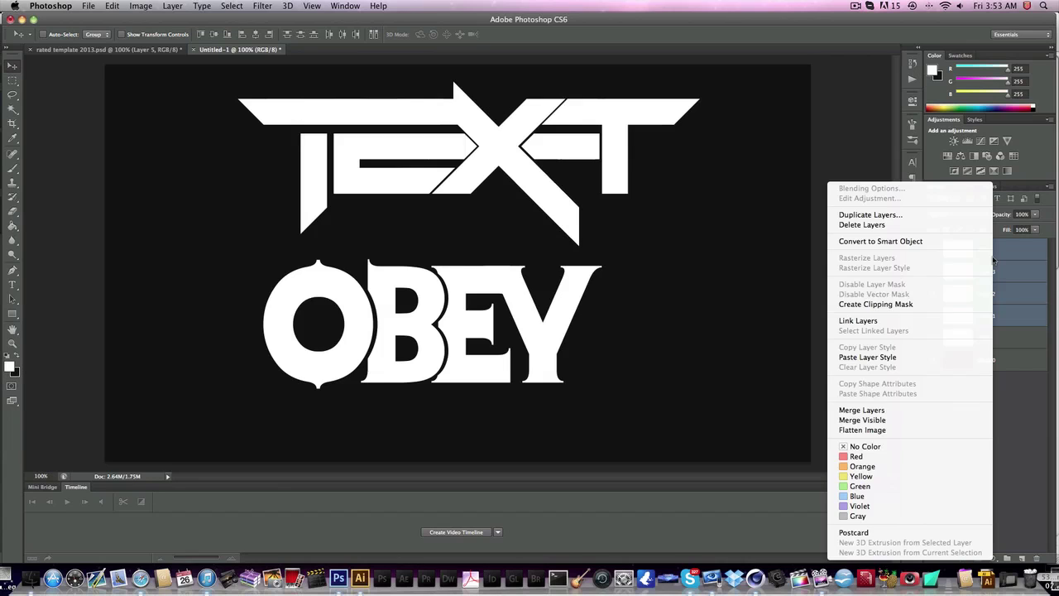
click(918, 410)
- Move the merged OBEY word up under the TEXT logo's X
drag(433, 323, 466, 305)
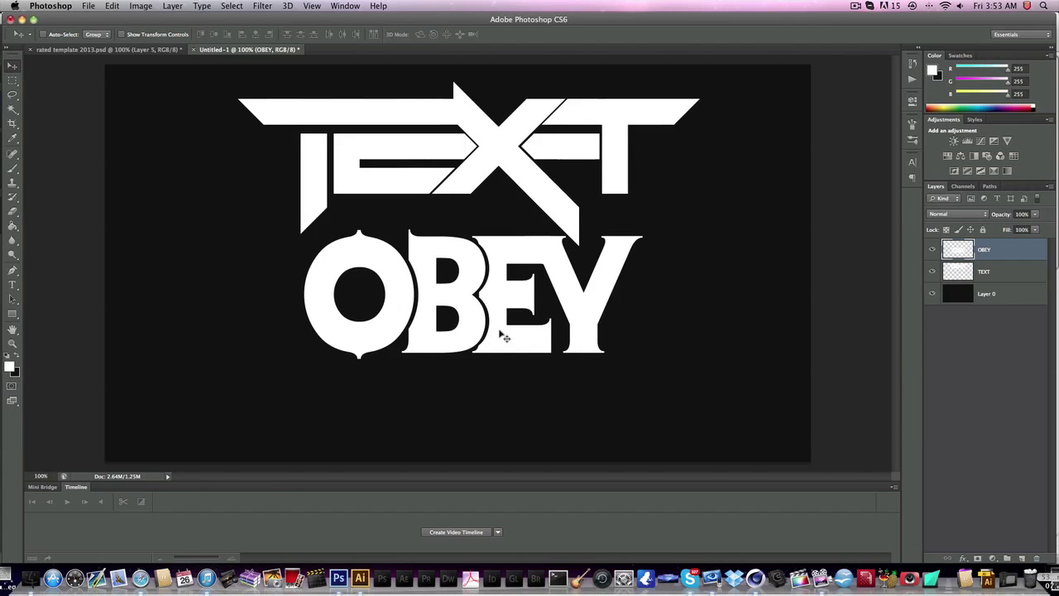
click(690, 578)
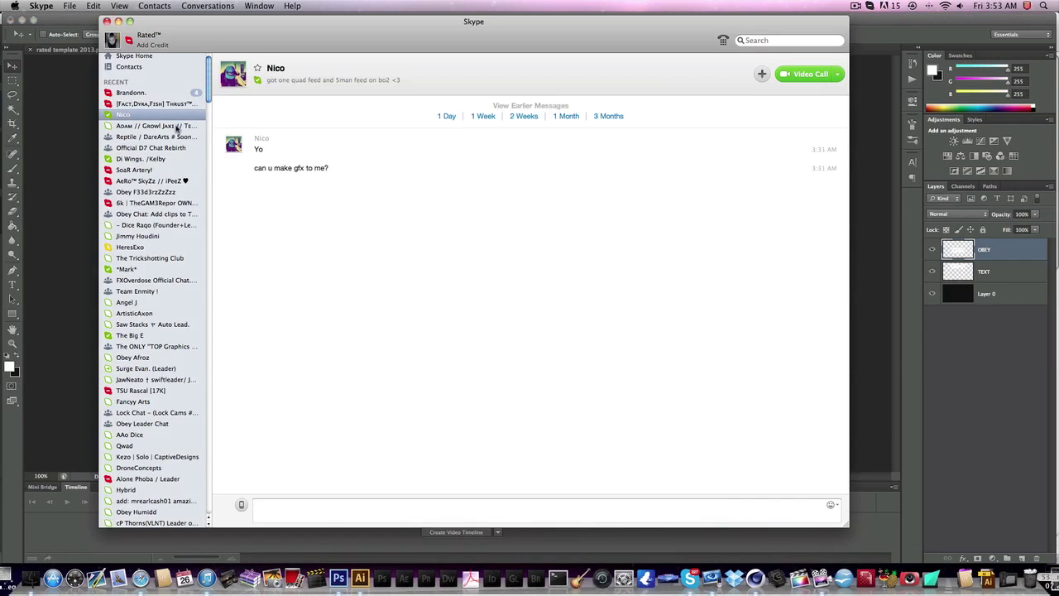
click(59, 161)
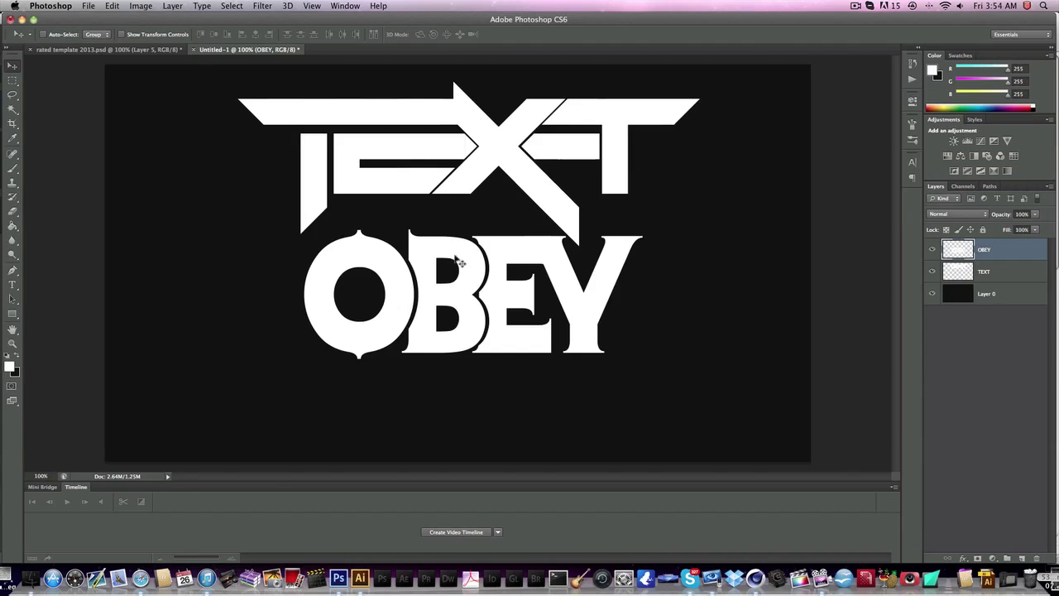
- Lower the merged OBEY word about 32 px so it sits just below TEXT
drag(460, 262, 437, 255)
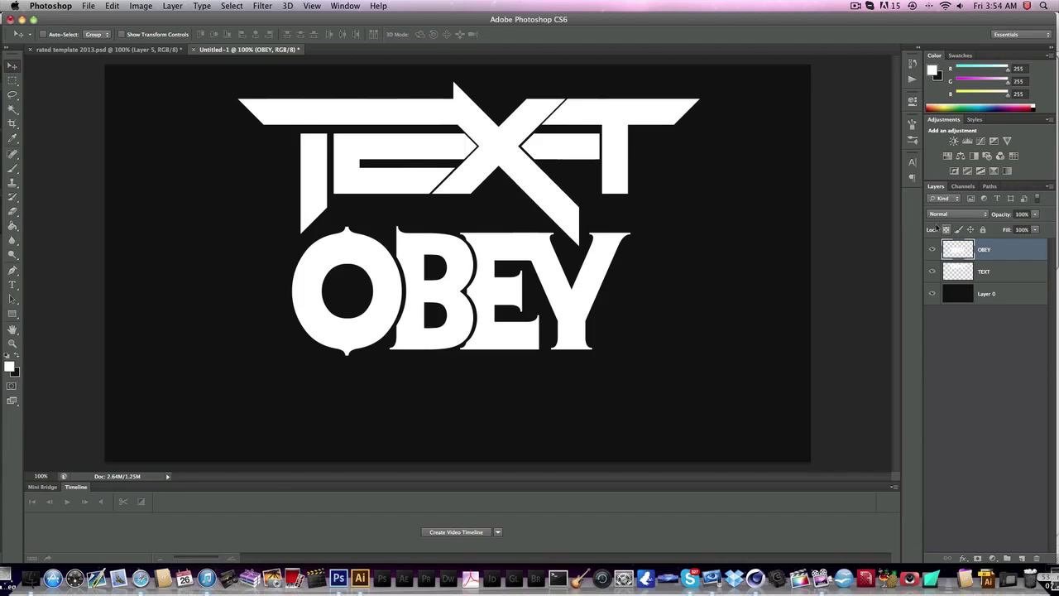
mouse_move(473, 345)
mouse_down()
mouse_move(469, 372)
mouse_move(473, 364)
mouse_up()
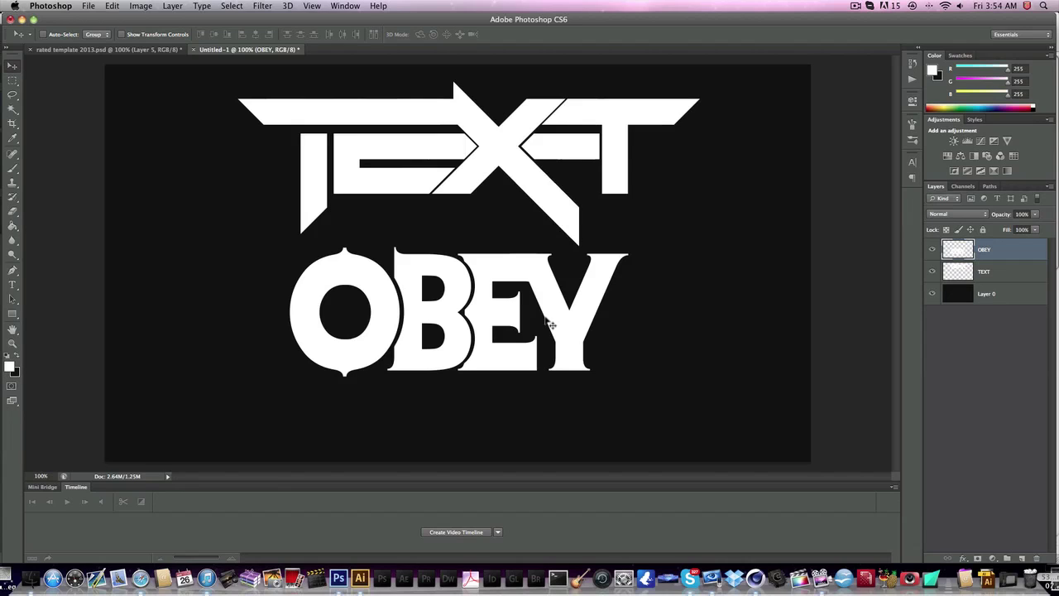
click(855, 6)
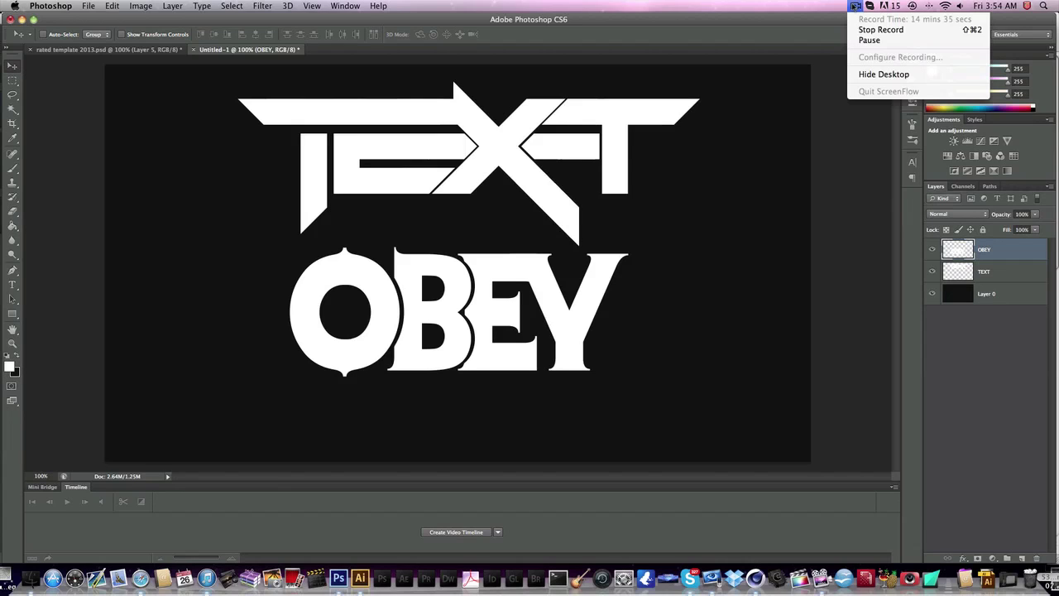